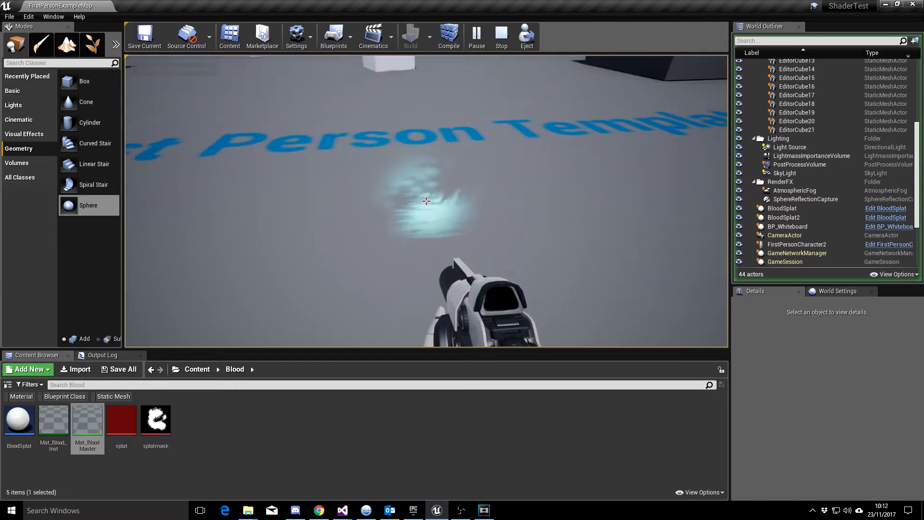
Move around the floor near the First Person Template text to examine how the light reveals the splat decals
{"action": "key", "text": "a"}
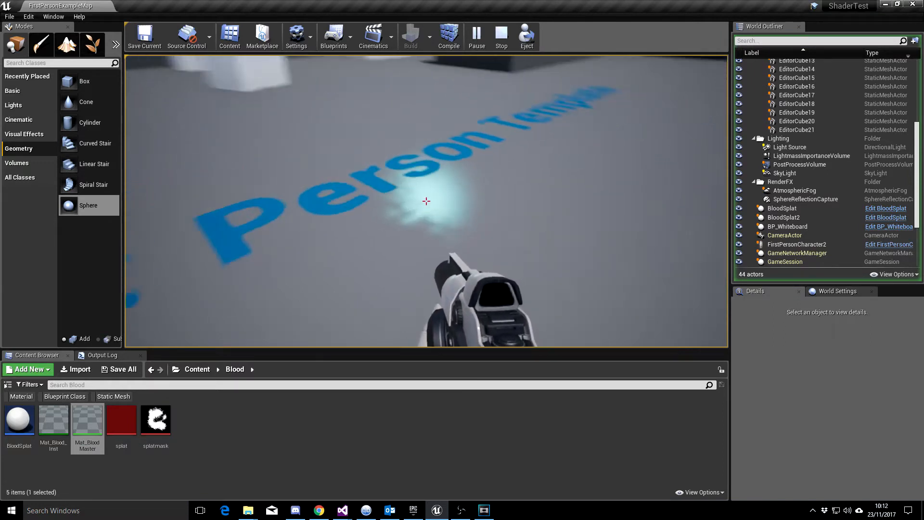
{"action": "key", "text": "d"}
{"action": "key", "text": "d"}
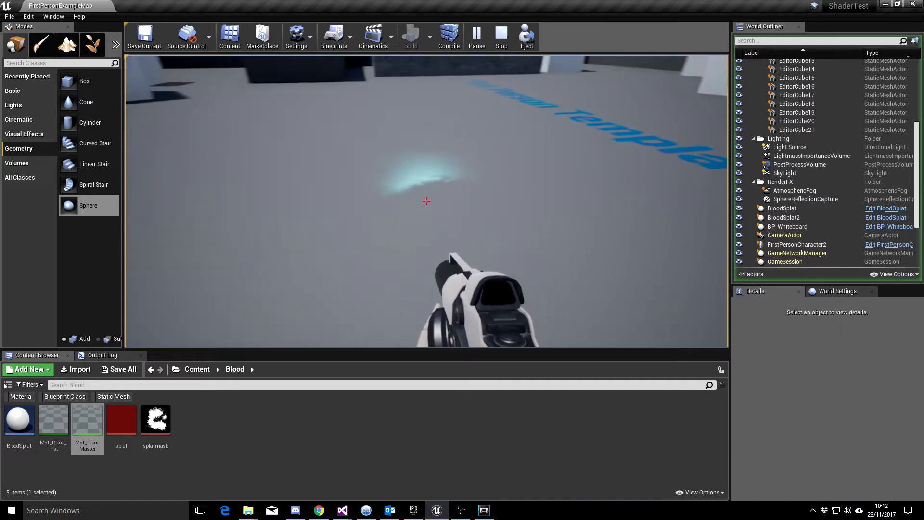
{"action": "key", "text": "a"}
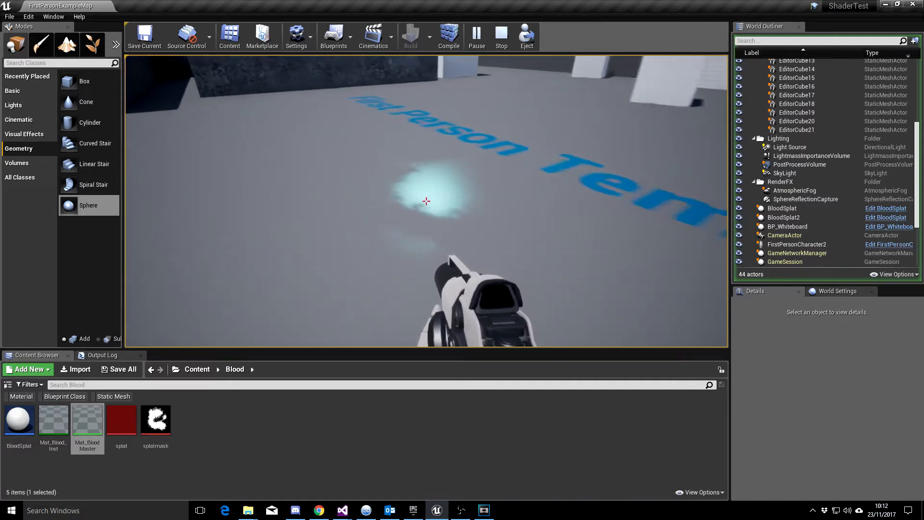
{"action": "key", "text": "d"}
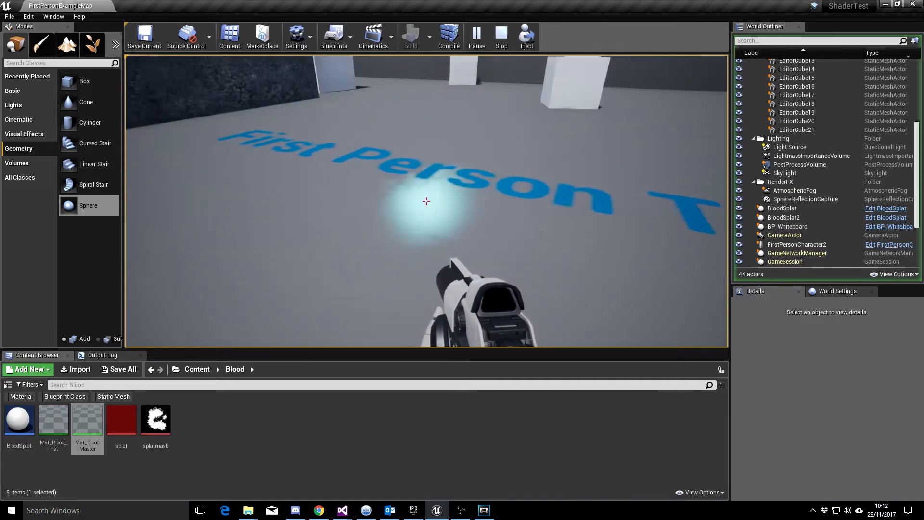
{"action": "key", "text": "a"}
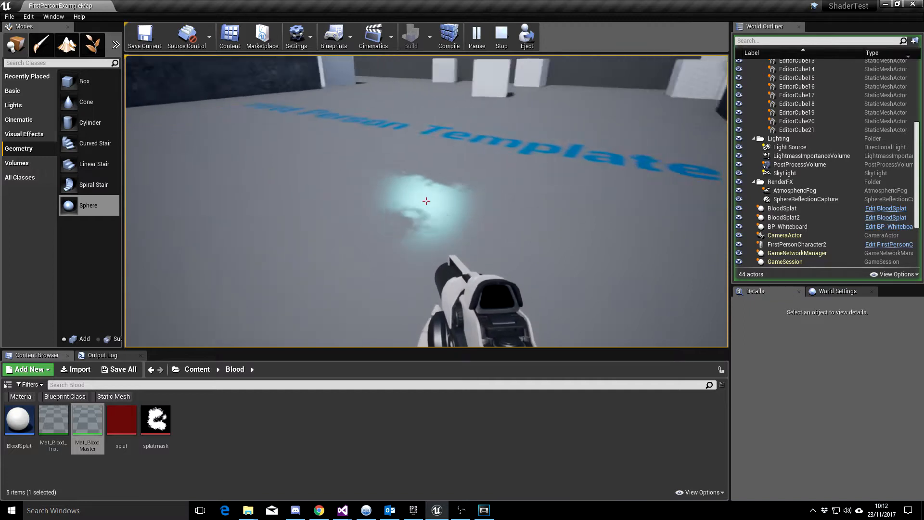
{"action": "key", "text": "s"}
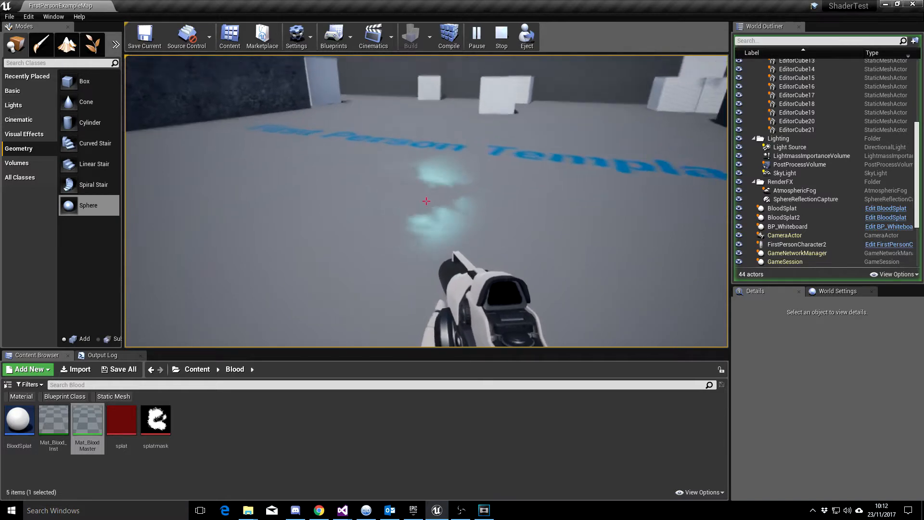
{"action": "key", "text": "w"}
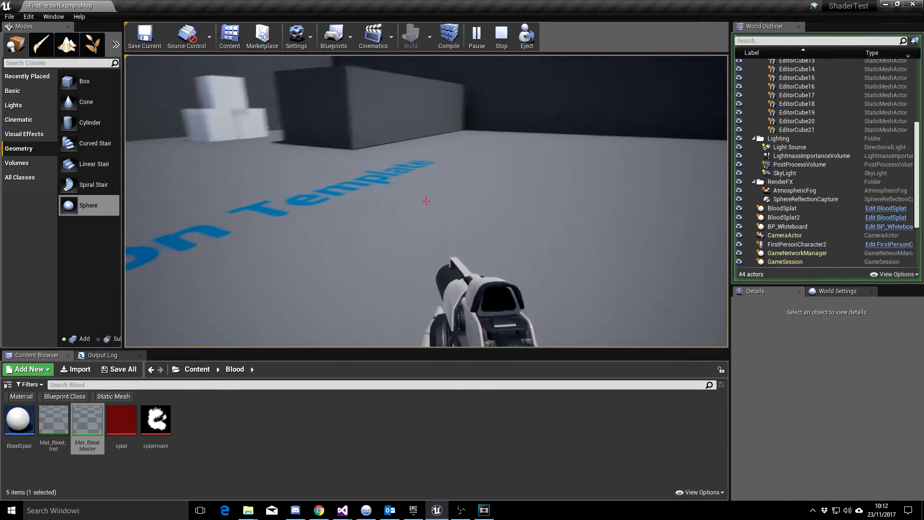
Test drawing freehand cut-outs through the dark textured wall in the running game, and end the play session
{"action": "left_click", "coordinate": [427, 201]}
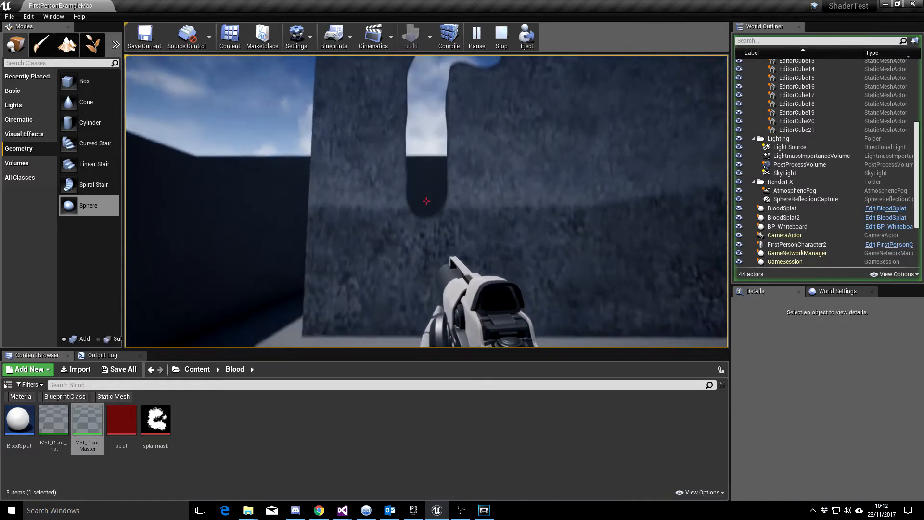
{"action": "left_click_drag", "start_coordinate": [426, 201], "coordinate": [426, 201]}
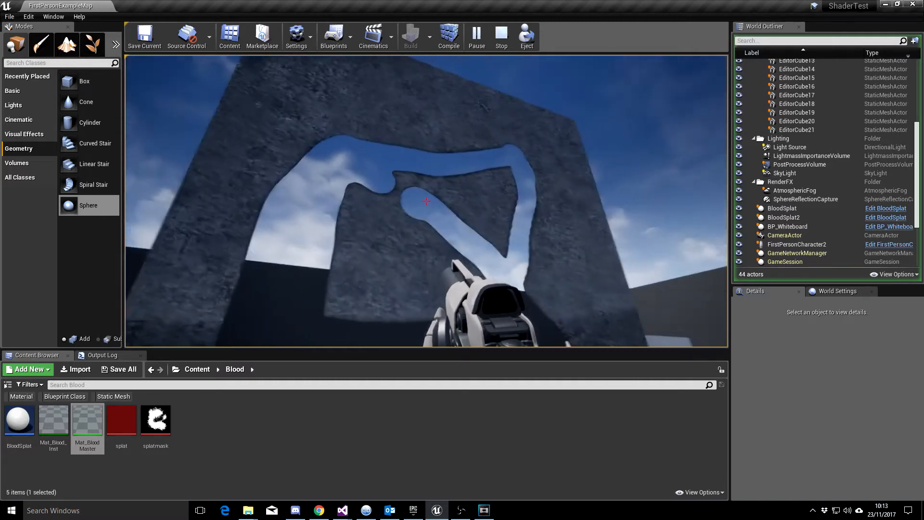
{"action": "key", "text": "w"}
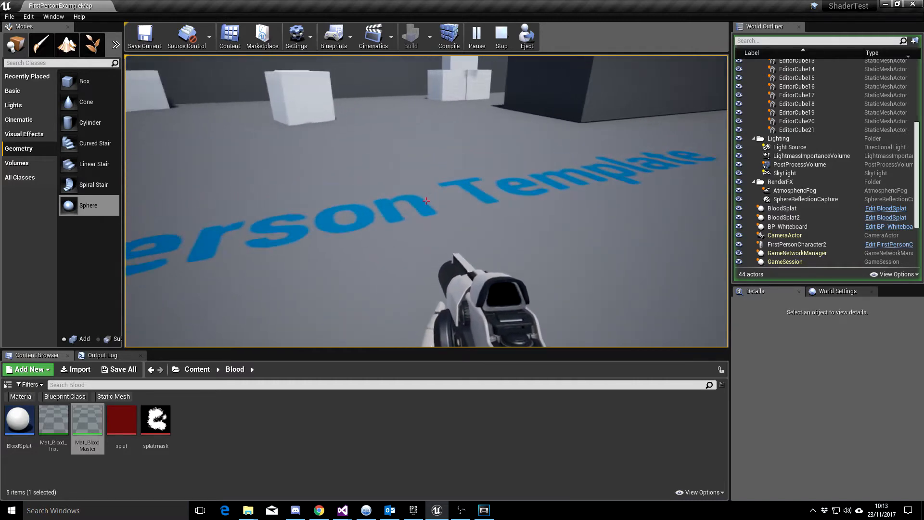
{"action": "left_click_drag", "start_coordinate": [427, 201], "coordinate": [427, 201]}
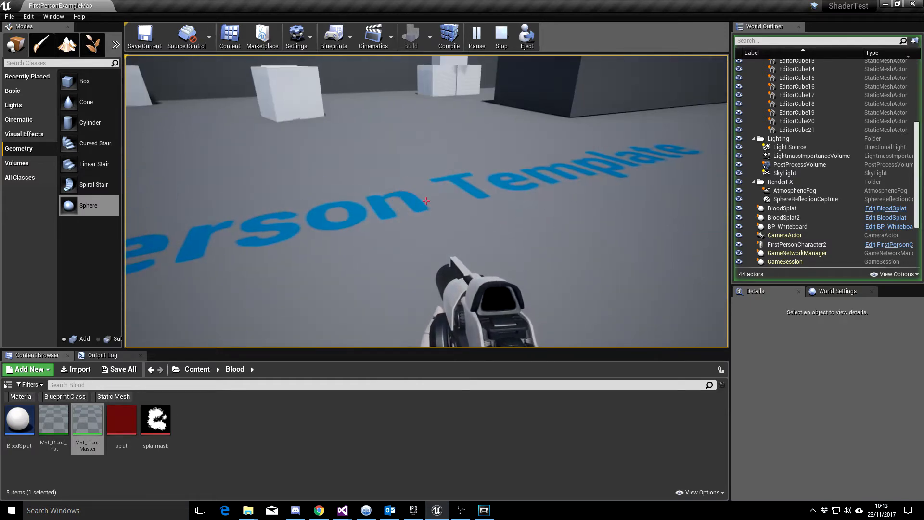
{"action": "key", "text": "Escape"}
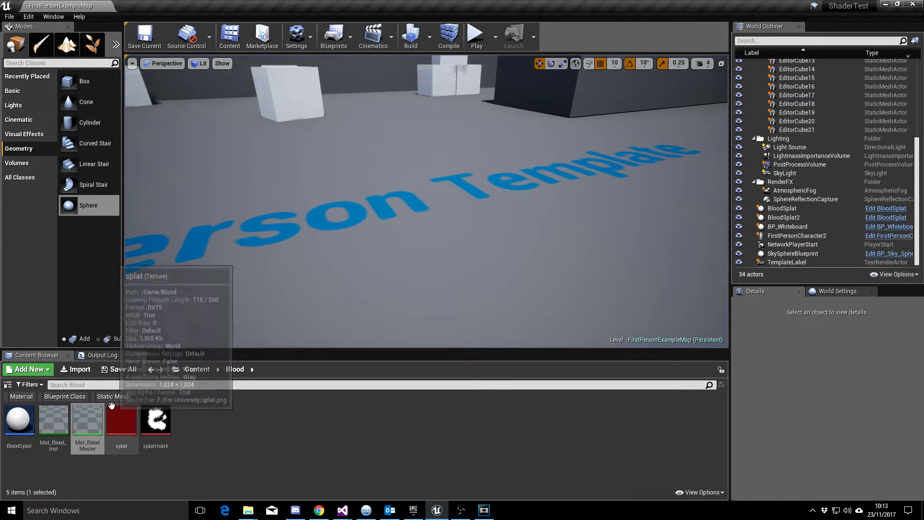
Open the Mat_BloodMaster material from the Blood folder for editing
{"action": "mouse_move", "coordinate": [83, 420]}
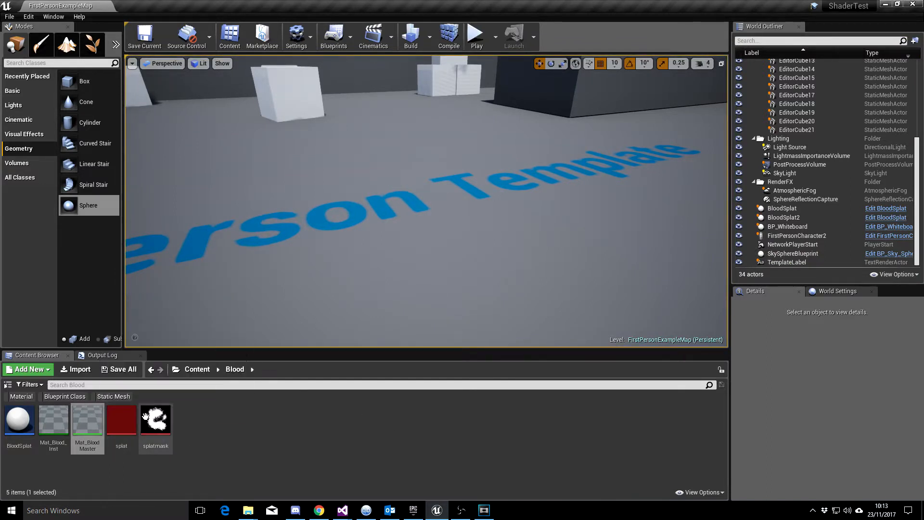
{"action": "mouse_move", "coordinate": [163, 417]}
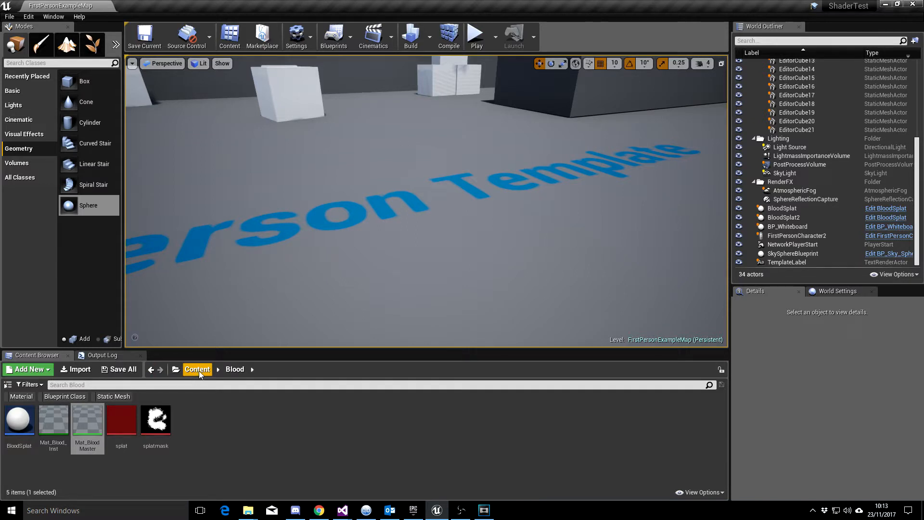
{"action": "double_click", "coordinate": [90, 424]}
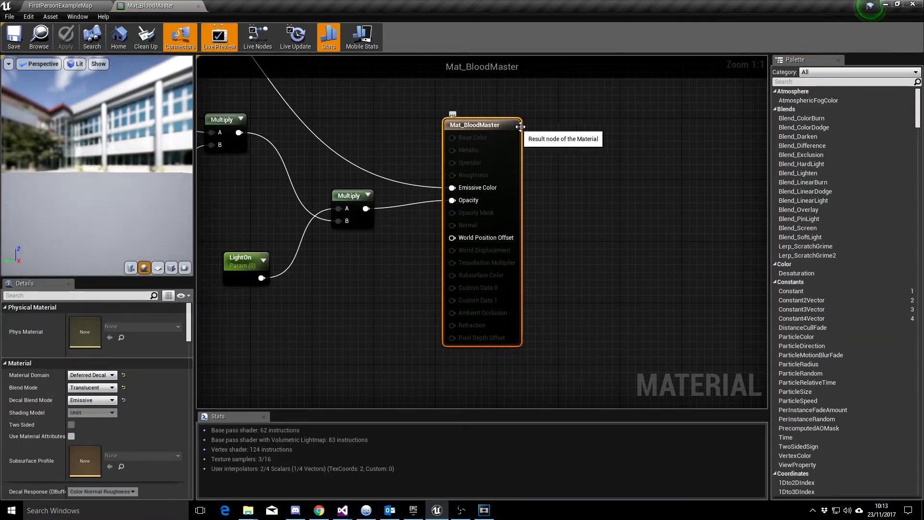
Try the Masked blend mode on the deferred decal material and restore it to Translucent
{"action": "left_click", "coordinate": [98, 394]}
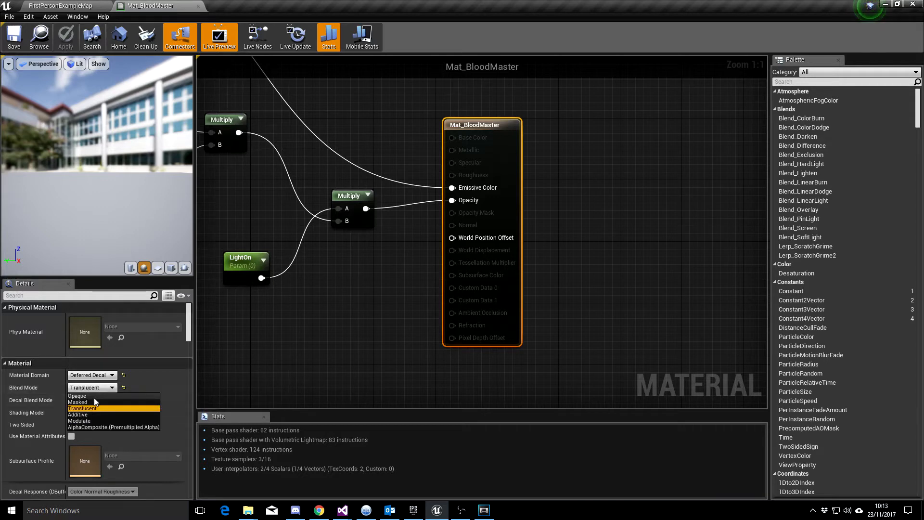
{"action": "left_click", "coordinate": [91, 410]}
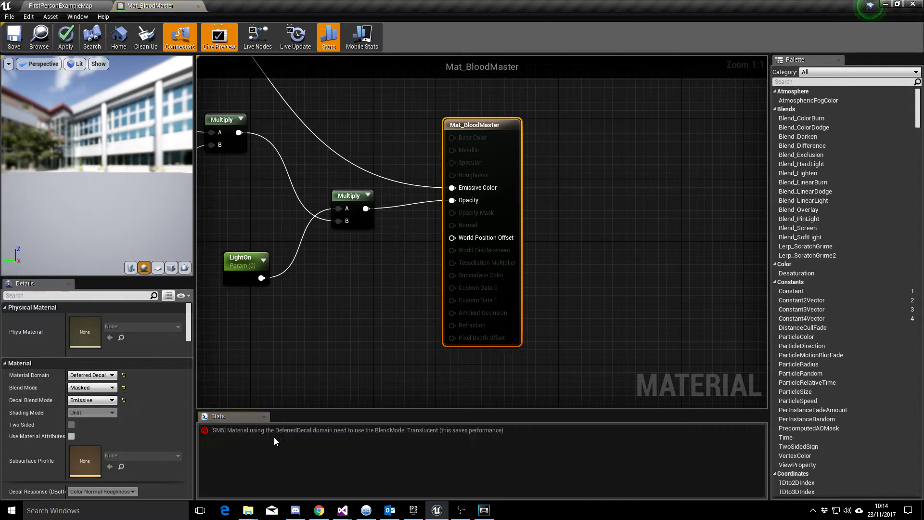
{"action": "left_click", "coordinate": [93, 387]}
{"action": "left_click", "coordinate": [79, 409]}
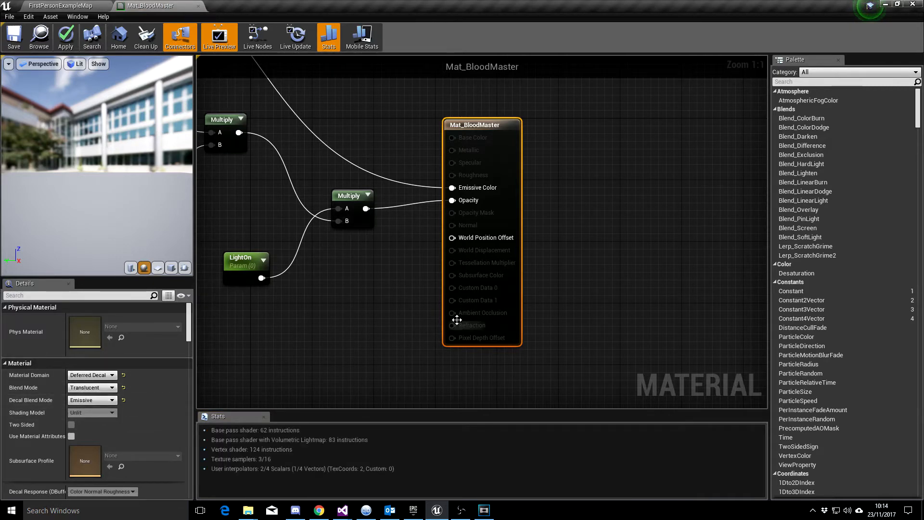
Examine the DecalColour, SplatTexture, Power and Multiply nodes feeding the material's Emissive Color and Opacity
{"action": "right_click_drag", "start_coordinate": [376, 300], "coordinate": [641, 324]}
{"action": "scroll", "coordinate": [442, 322], "scroll_direction": "down", "scroll_amount": 1}
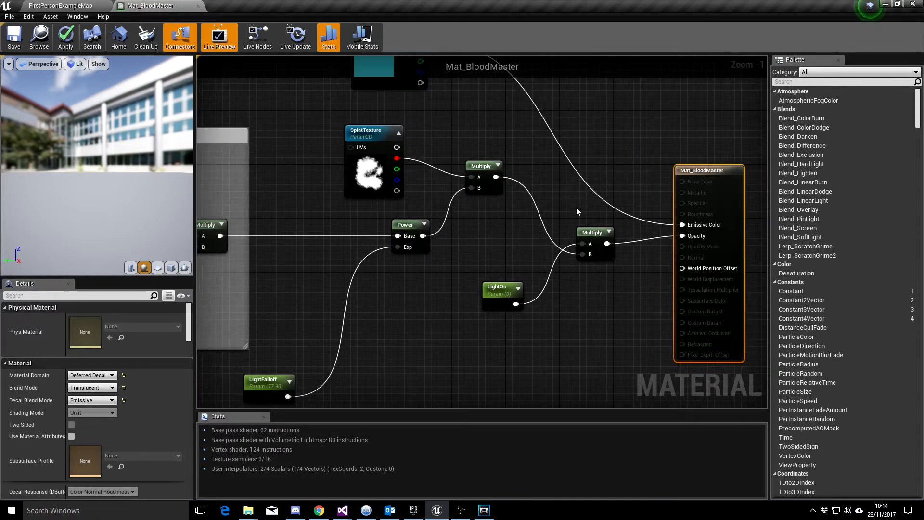
{"action": "right_click", "coordinate": [555, 250]}
{"action": "right_click_drag", "start_coordinate": [557, 96], "coordinate": [541, 140]}
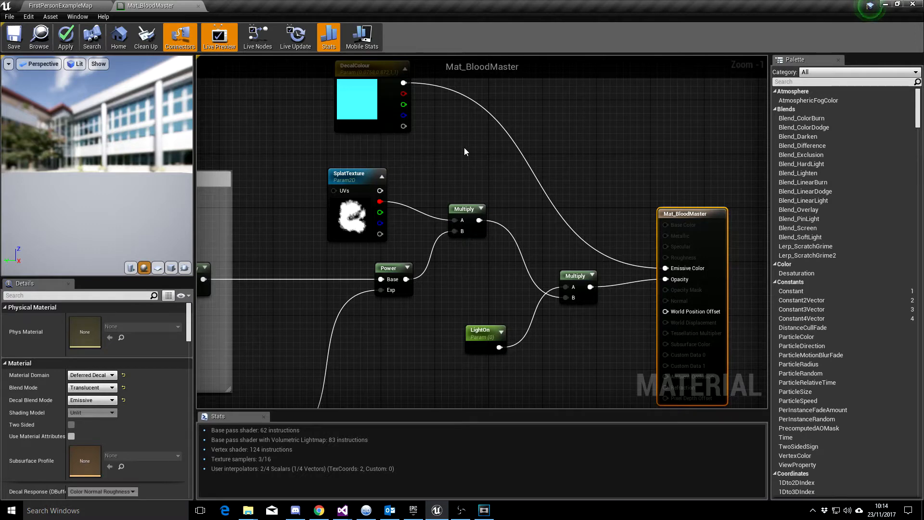
{"action": "right_click_drag", "start_coordinate": [463, 157], "coordinate": [492, 161]}
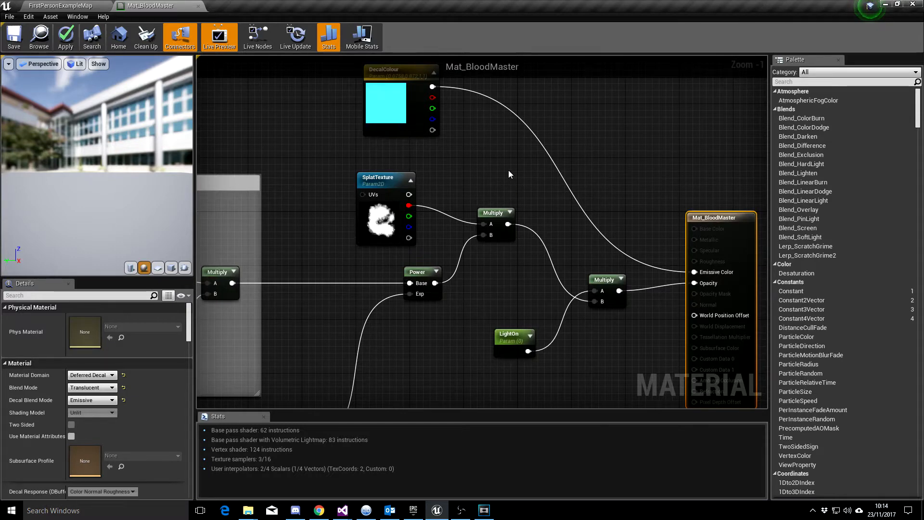
{"action": "right_click_drag", "start_coordinate": [303, 283], "coordinate": [309, 324]}
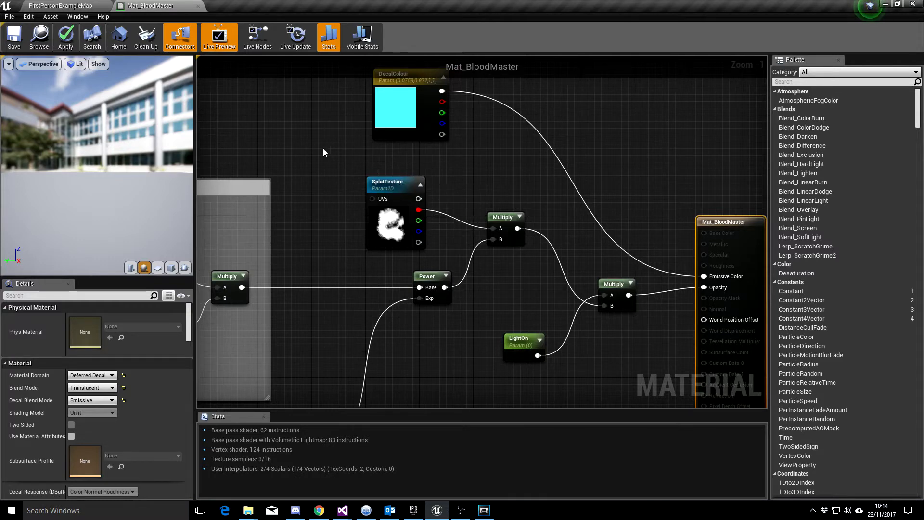
Undock the material editor into its own maximized window and add the splatmask texture to the graph as a Texture Sample
{"action": "left_click_drag", "start_coordinate": [150, 5], "coordinate": [297, 127]}
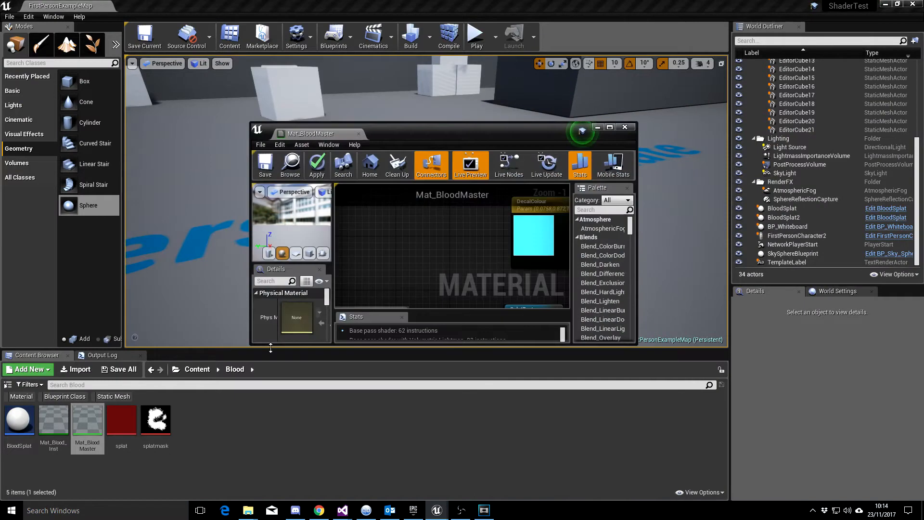
{"action": "left_click_drag", "start_coordinate": [159, 417], "coordinate": [420, 239]}
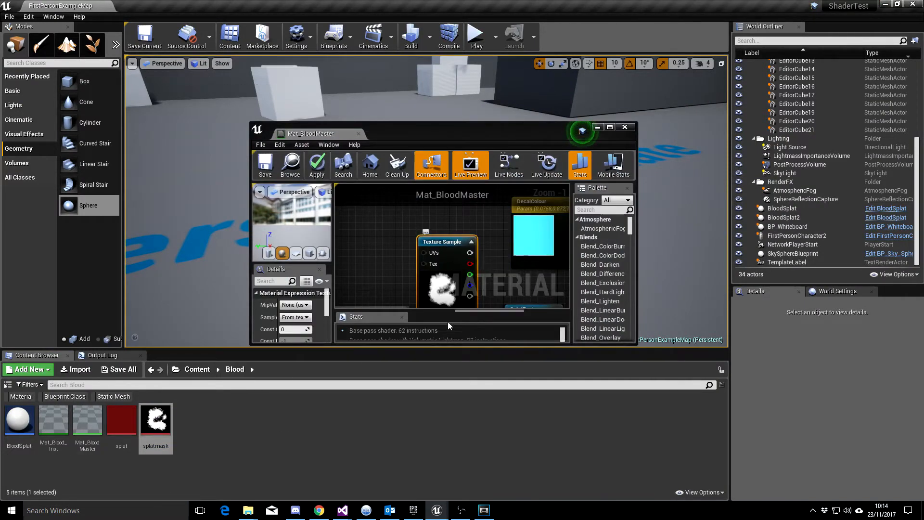
{"action": "left_click", "coordinate": [610, 127]}
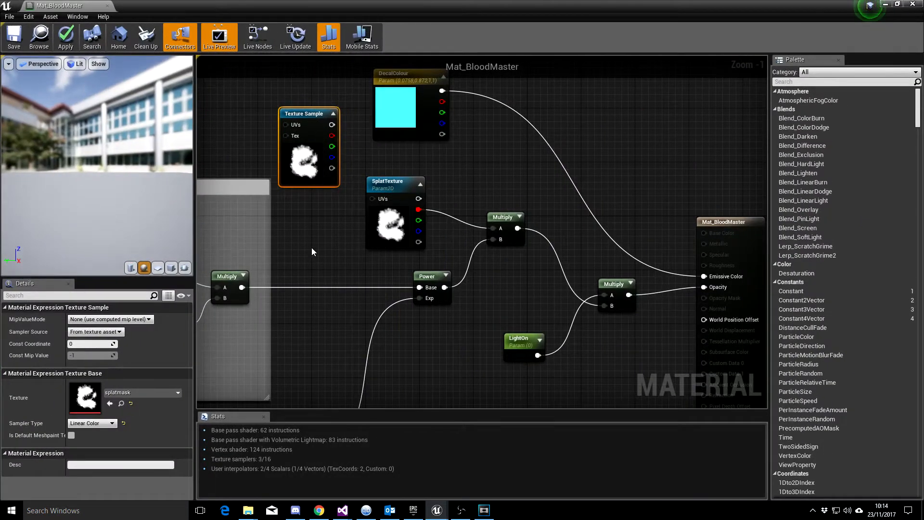
View the Convert to Parameter option for the unconnected splatmask Texture Sample, and delete that node
{"action": "right_click_drag", "start_coordinate": [312, 251], "coordinate": [374, 308]}
{"action": "right_click", "coordinate": [374, 174]}
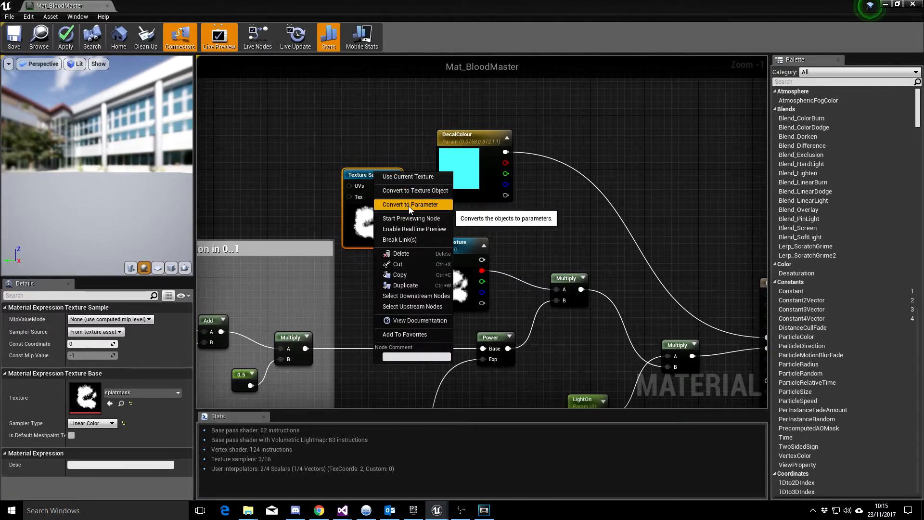
{"action": "left_click", "coordinate": [332, 142]}
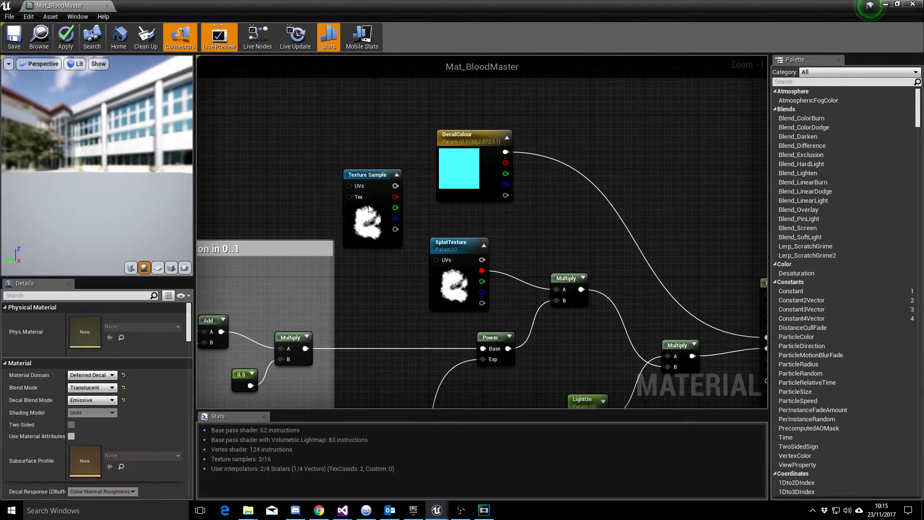
{"action": "left_click", "coordinate": [376, 175]}
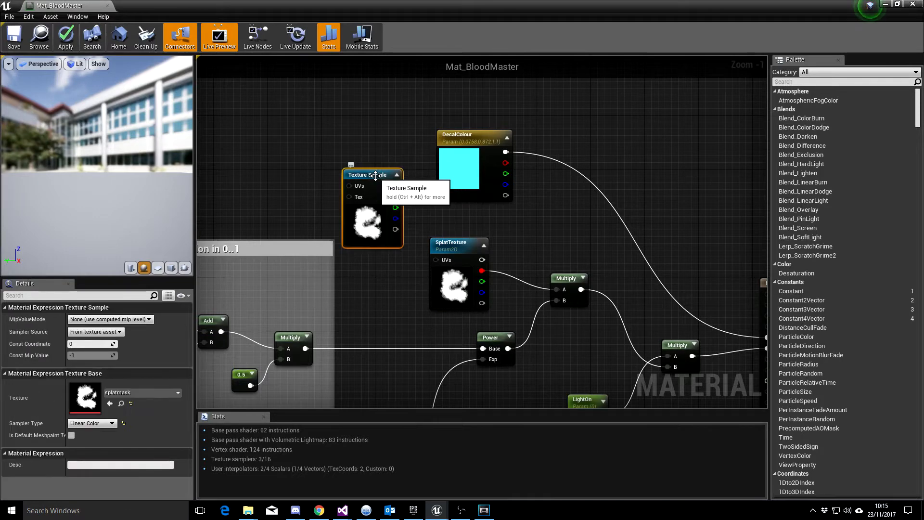
{"action": "key", "text": "Delete"}
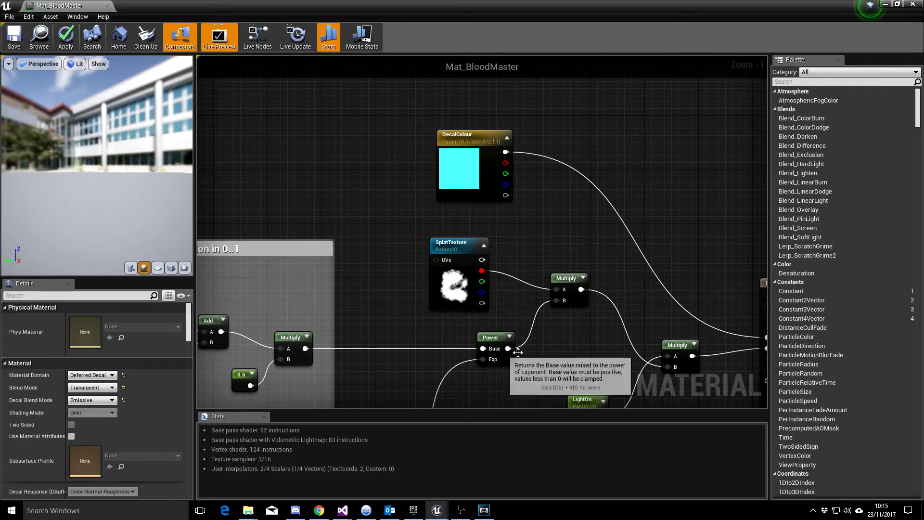
Inspect the settings of the LightOn scalar parameter that feeds the final opacity Multiply
{"action": "right_click_drag", "start_coordinate": [605, 339], "coordinate": [494, 274]}
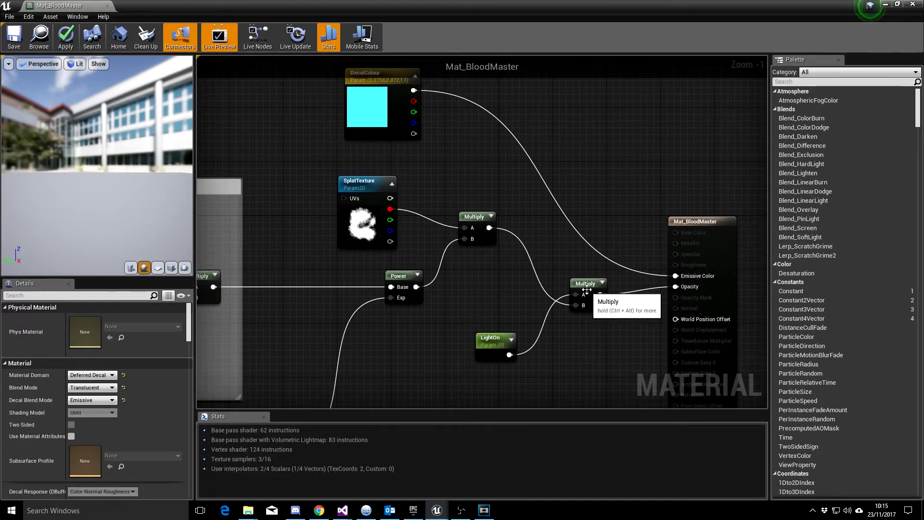
{"action": "left_click", "coordinate": [496, 348]}
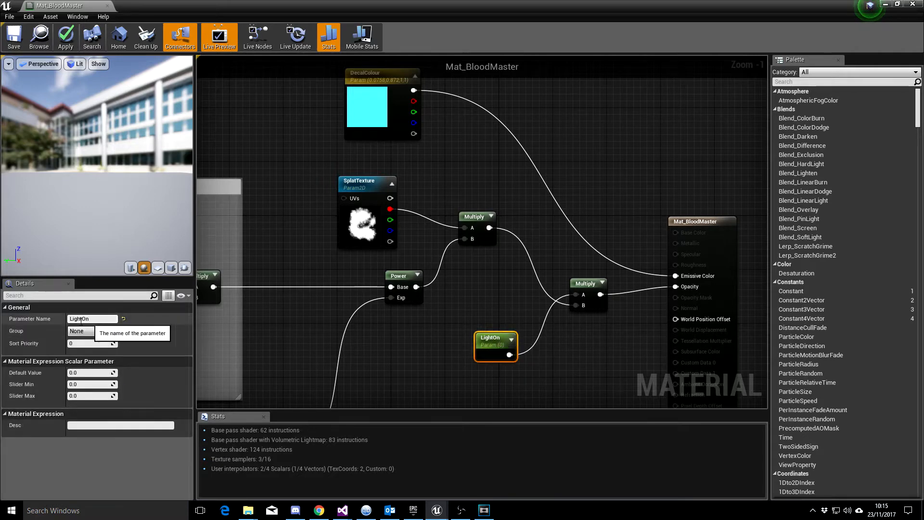
{"action": "right_click_drag", "start_coordinate": [420, 370], "coordinate": [413, 267]}
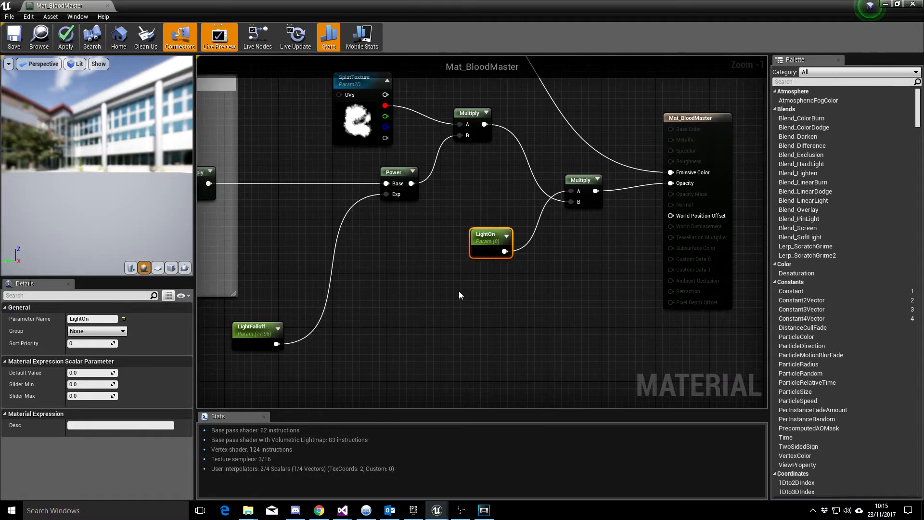
Add a temporary Constant node below LightOn to view its Convert to Parameter option, and delete the node
{"action": "left_click", "coordinate": [459, 292]}
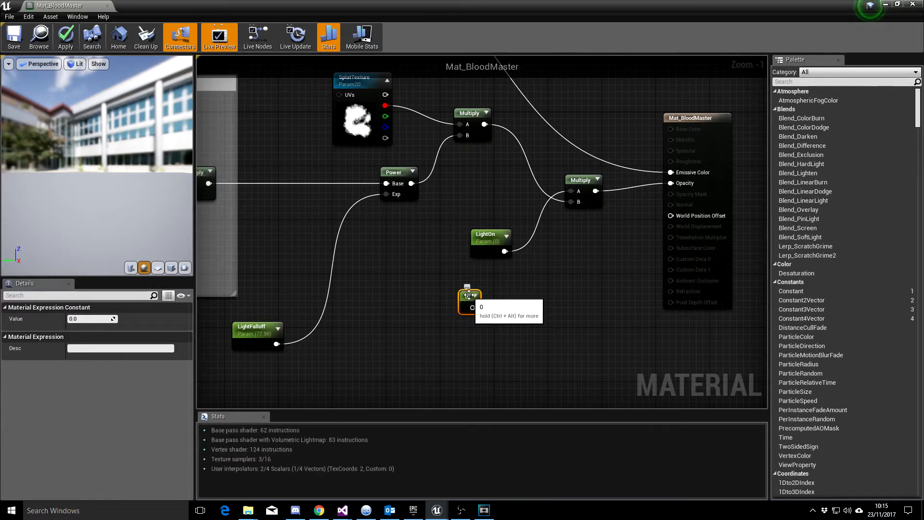
{"action": "right_click", "coordinate": [468, 296]}
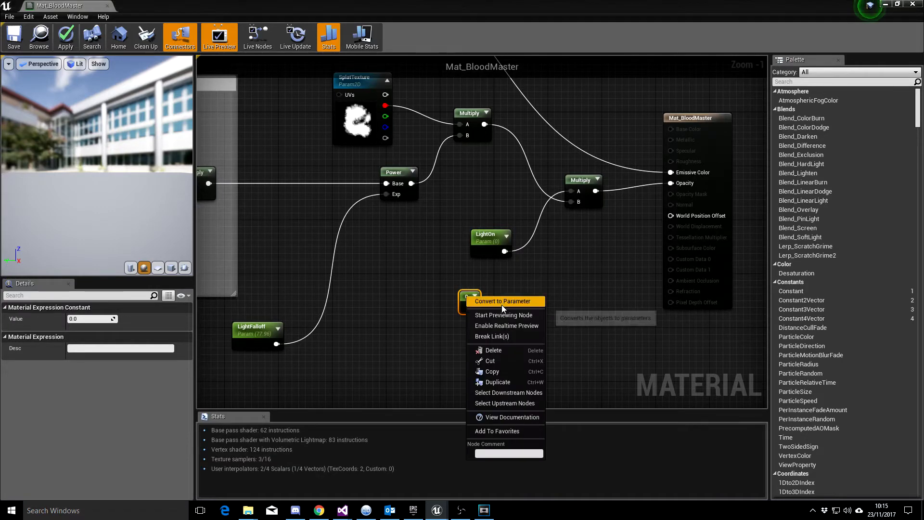
{"action": "left_click", "coordinate": [369, 339]}
{"action": "left_click", "coordinate": [467, 304]}
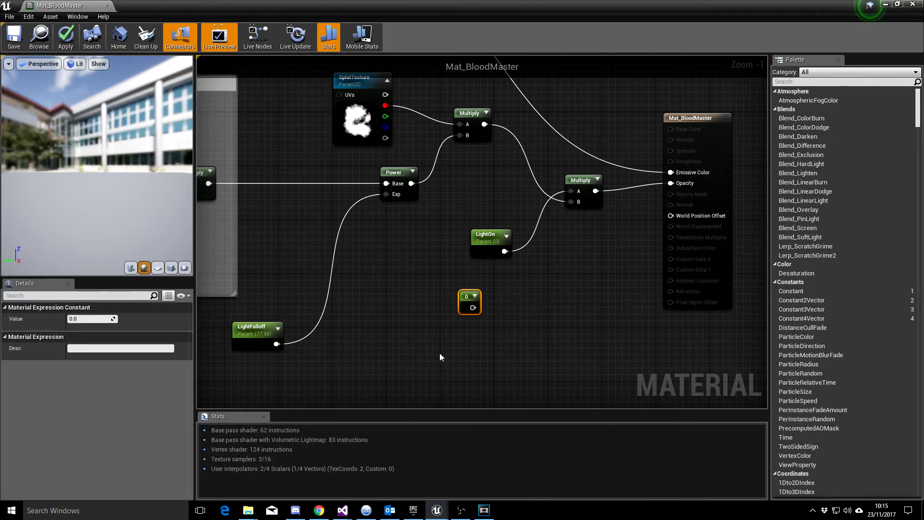
{"action": "key", "text": "Delete"}
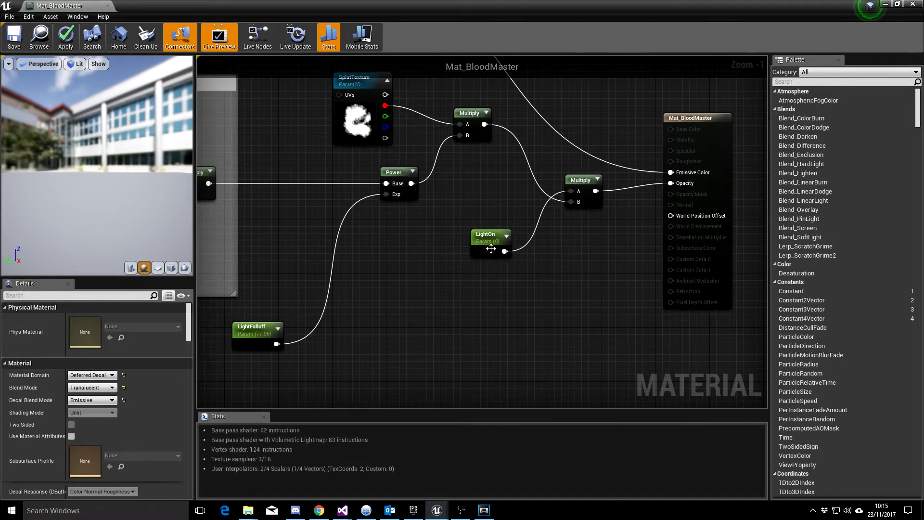
Widen the graph area by narrowing the preview and details column, framing the comment group that calculates the light angle
{"action": "right_click_drag", "start_coordinate": [559, 283], "coordinate": [489, 344]}
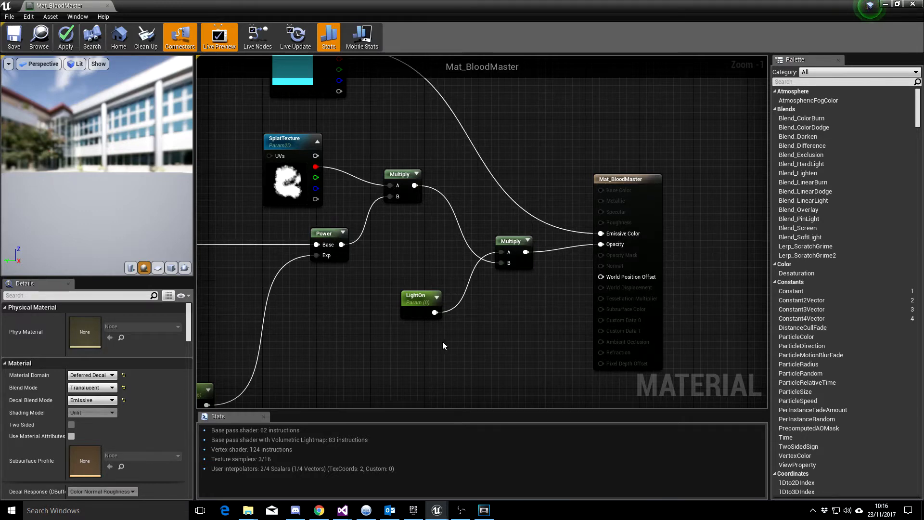
{"action": "right_click_drag", "start_coordinate": [421, 359], "coordinate": [701, 282]}
{"action": "scroll", "coordinate": [601, 281], "scroll_direction": "down", "scroll_amount": 3}
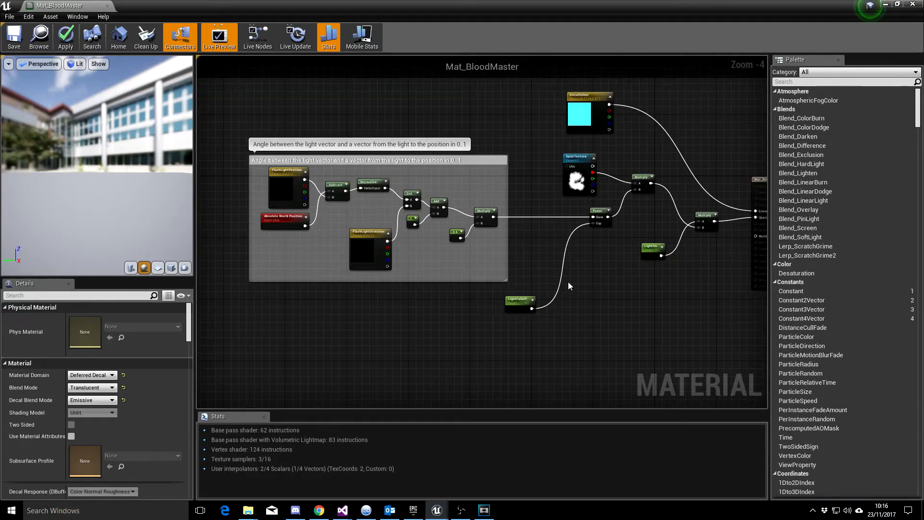
{"action": "scroll", "coordinate": [557, 325], "scroll_direction": "up", "scroll_amount": 2}
{"action": "right_click_drag", "start_coordinate": [553, 325], "coordinate": [739, 303]}
{"action": "scroll", "coordinate": [467, 213], "scroll_direction": "up", "scroll_amount": 2}
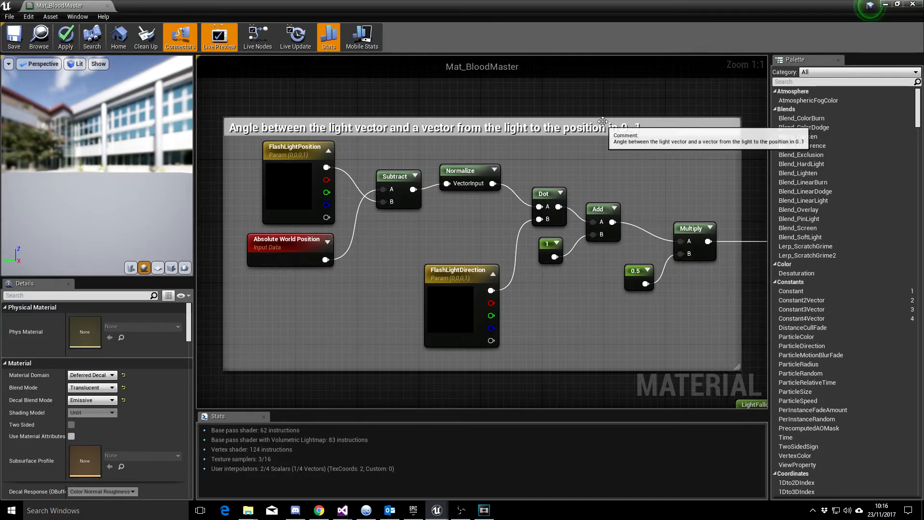
{"action": "right_click_drag", "start_coordinate": [605, 112], "coordinate": [597, 102]}
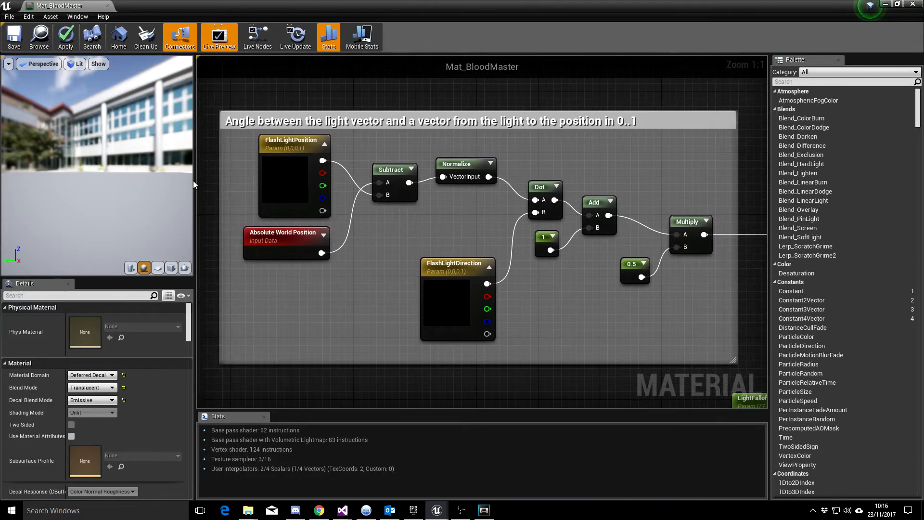
{"action": "left_click_drag", "start_coordinate": [194, 180], "coordinate": [98, 181]}
{"action": "right_click_drag", "start_coordinate": [199, 110], "coordinate": [241, 114]}
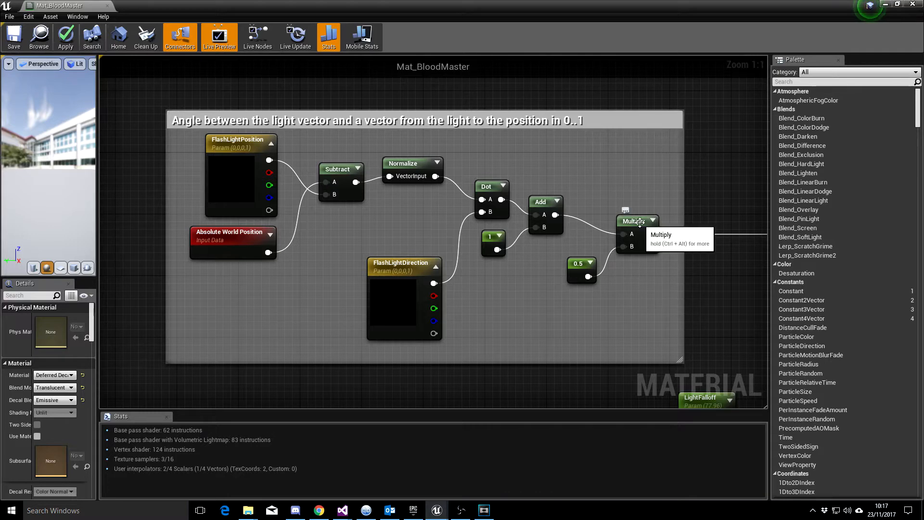
Inspect the settings of the LightFalloff scalar parameter and its connection to the Power node's exponent
{"action": "right_click_drag", "start_coordinate": [714, 279], "coordinate": [546, 299]}
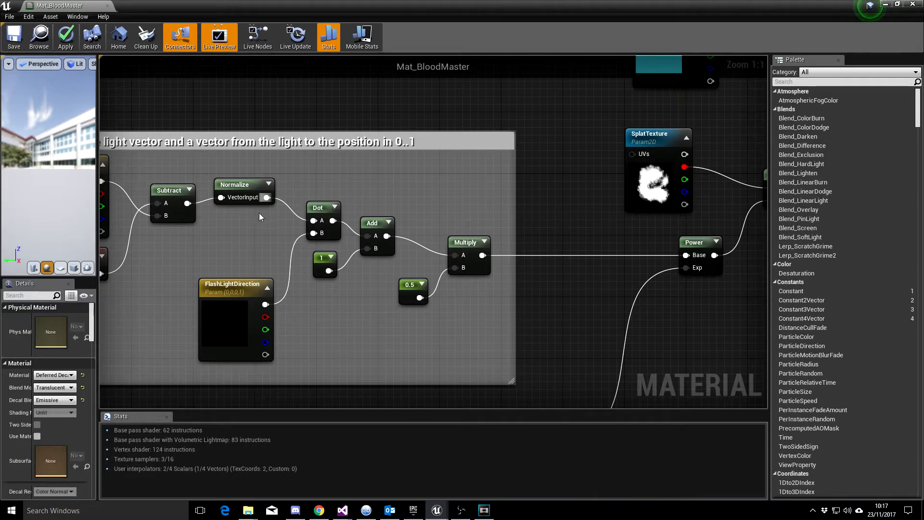
{"action": "right_click_drag", "start_coordinate": [576, 329], "coordinate": [473, 250]}
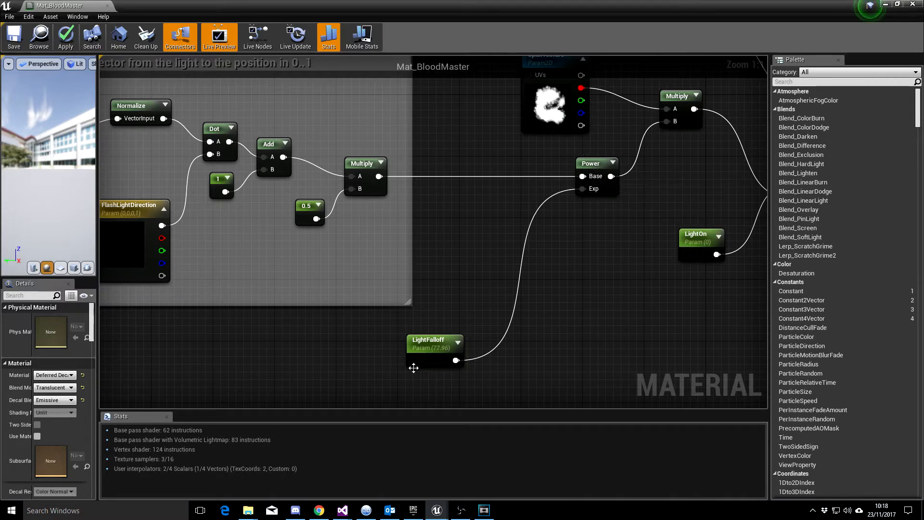
{"action": "left_click", "coordinate": [432, 350]}
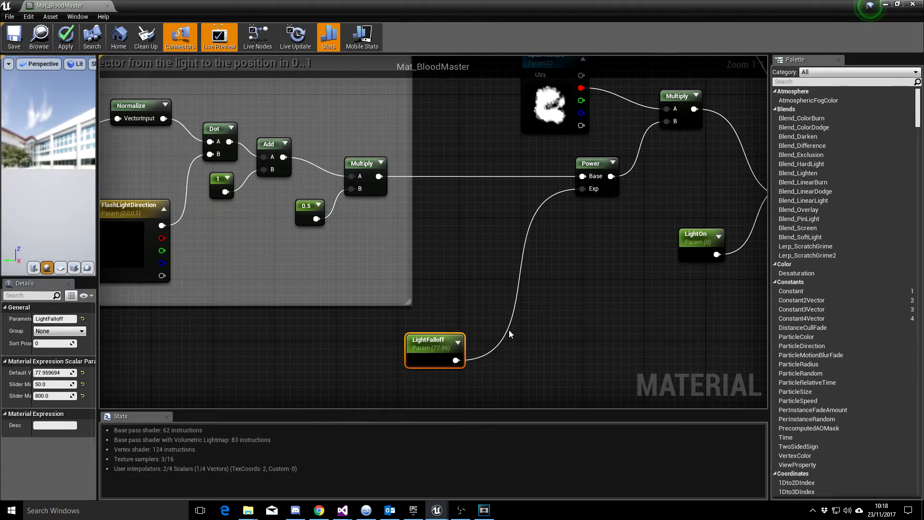
{"action": "right_click_drag", "start_coordinate": [573, 240], "coordinate": [454, 305]}
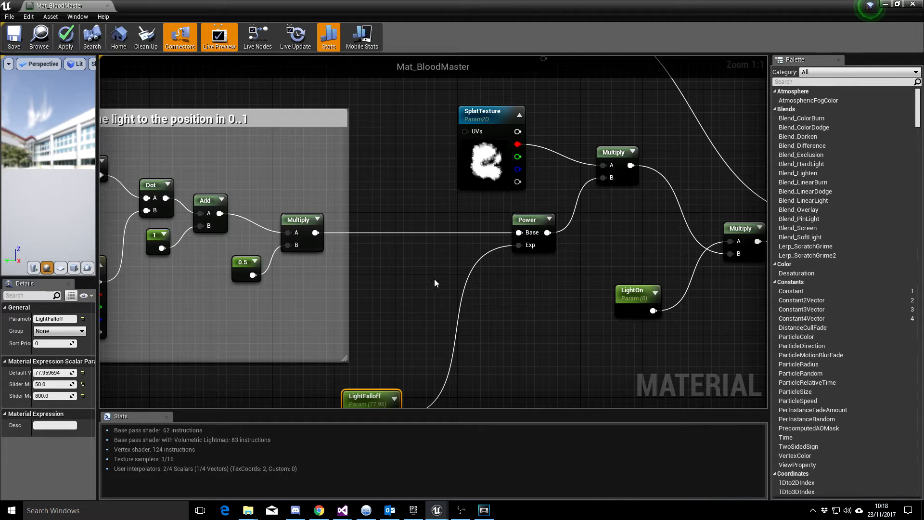
{"action": "right_click_drag", "start_coordinate": [303, 278], "coordinate": [498, 279]}
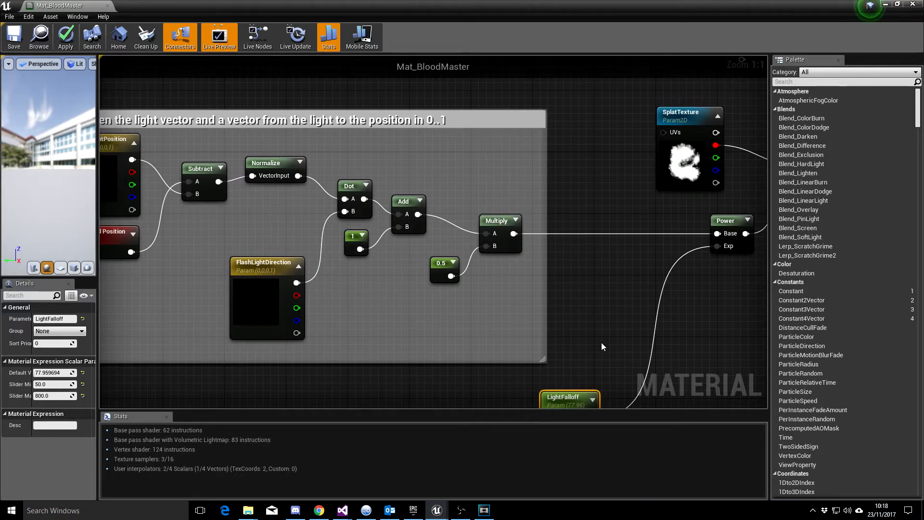
{"action": "right_click_drag", "start_coordinate": [601, 343], "coordinate": [513, 281]}
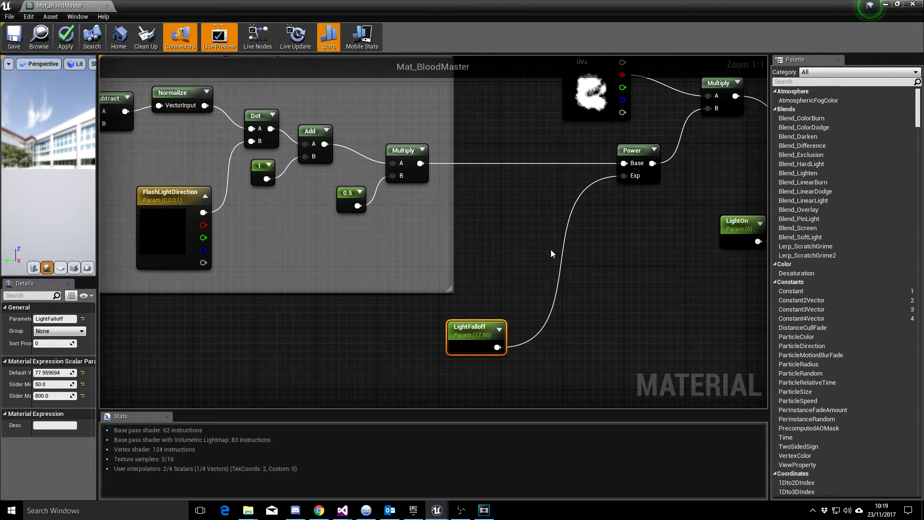
Trace the Power and SplatTexture outputs through both Multiply nodes to the material's Opacity input
{"action": "right_click_drag", "start_coordinate": [646, 155], "coordinate": [513, 223]}
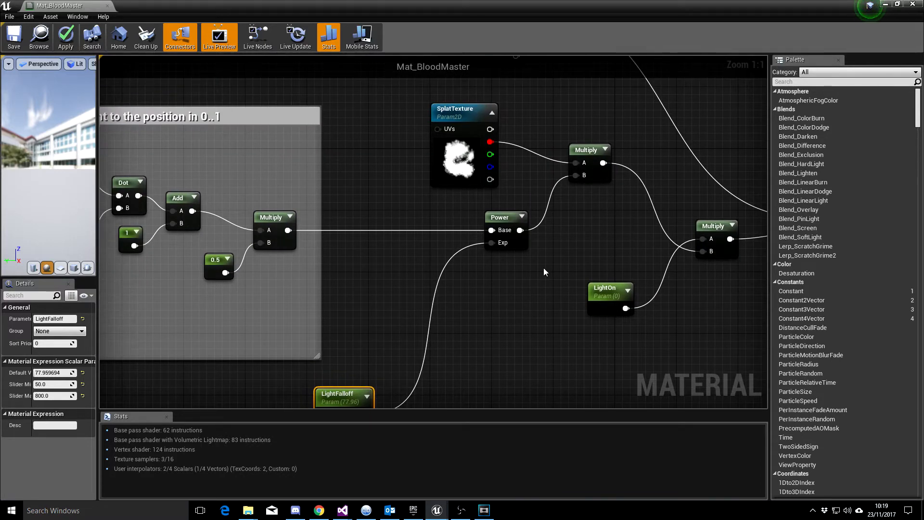
{"action": "right_click_drag", "start_coordinate": [543, 269], "coordinate": [445, 341]}
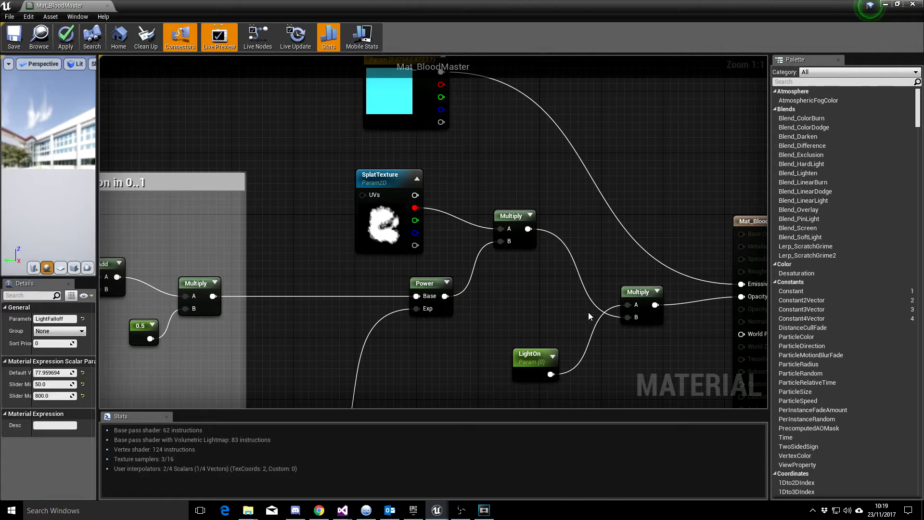
{"action": "right_click_drag", "start_coordinate": [587, 346], "coordinate": [456, 346]}
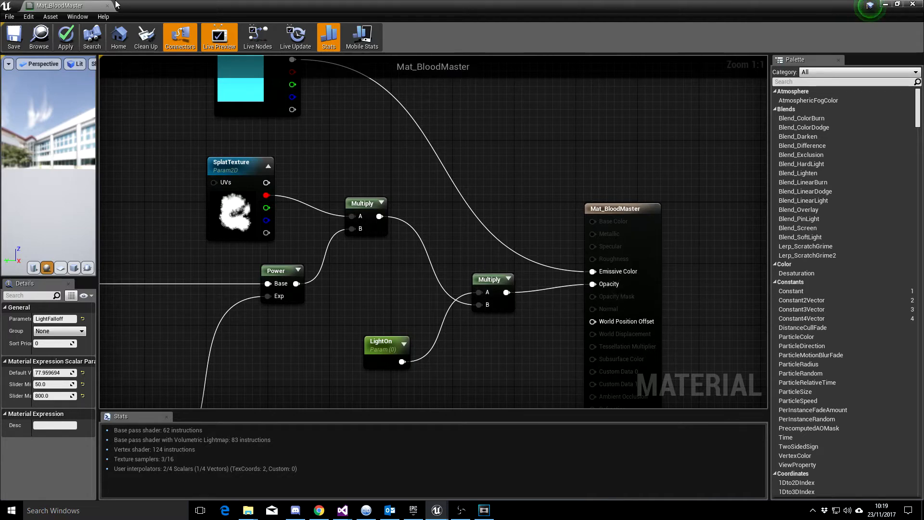
Dock the Mat_BloodMaster editor back into the main window and start playing FirstPersonExampleMap
{"action": "left_click_drag", "start_coordinate": [65, 4], "coordinate": [493, 2]}
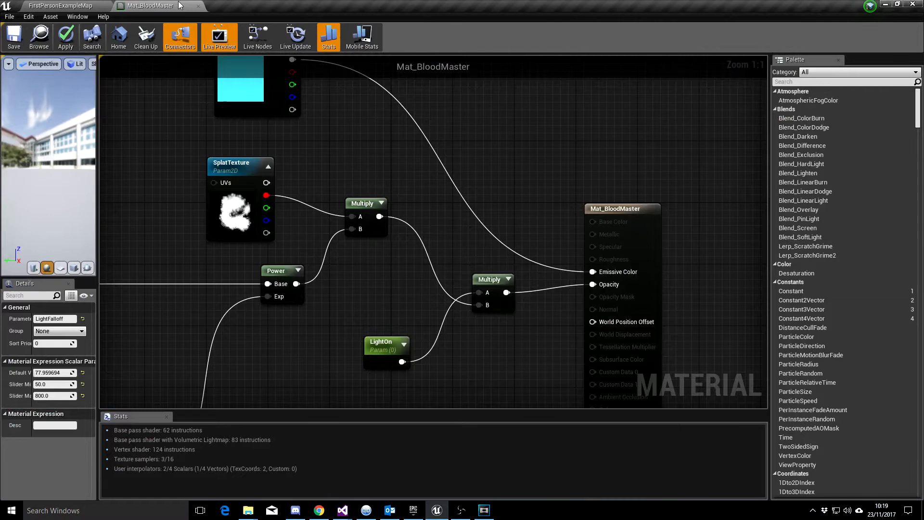
{"action": "left_click", "coordinate": [70, 6]}
{"action": "left_click", "coordinate": [474, 34]}
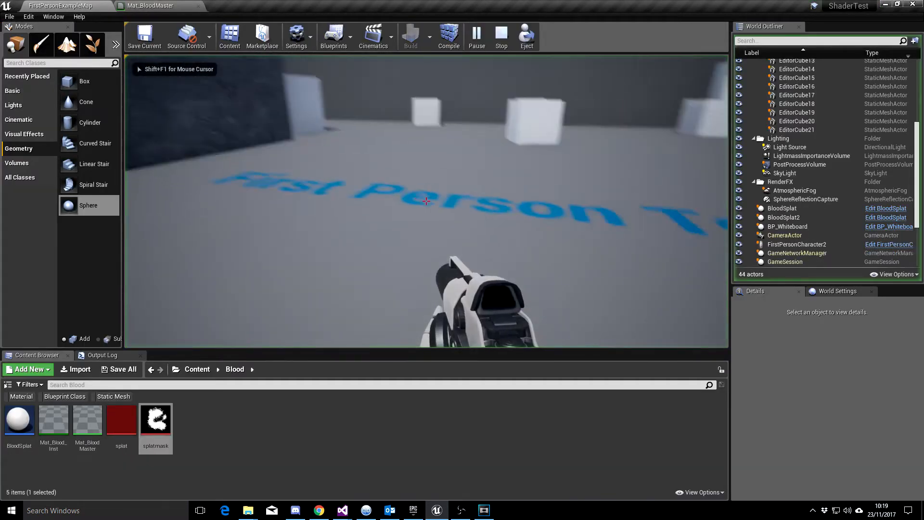
Aim the flashlight at the splat decal beside the floor text and sidestep around it to test the reveal effect
{"action": "left_click", "coordinate": [426, 201]}
{"action": "left_click", "coordinate": [426, 201]}
{"action": "left_click", "coordinate": [426, 201]}
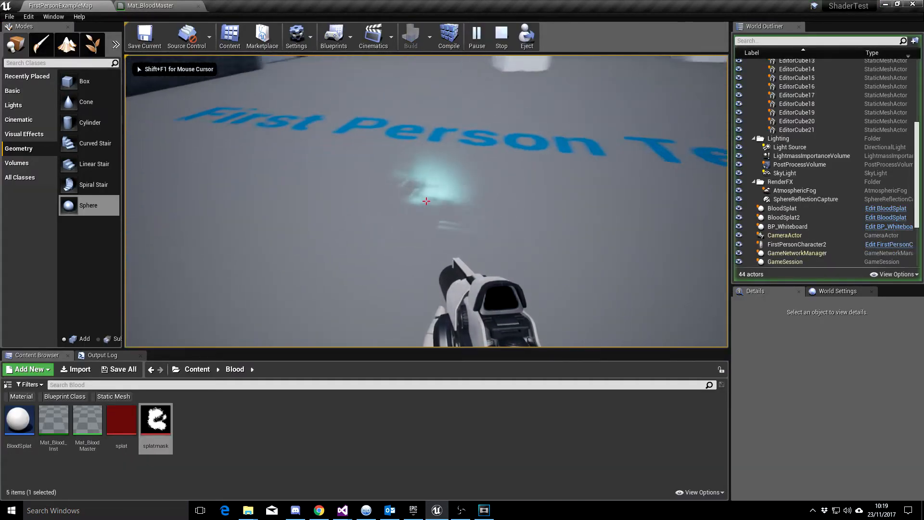
{"action": "key", "text": "a"}
{"action": "key", "text": "d"}
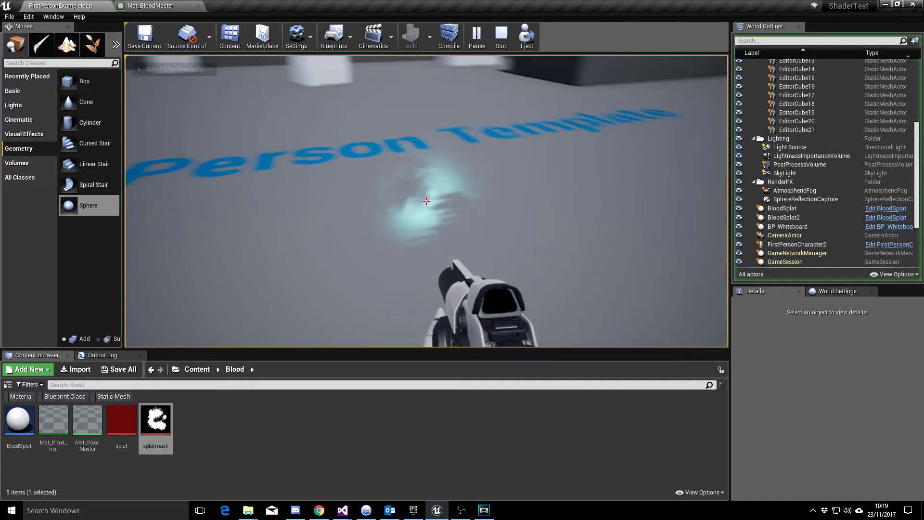
{"action": "key", "text": "d"}
{"action": "key", "text": "a"}
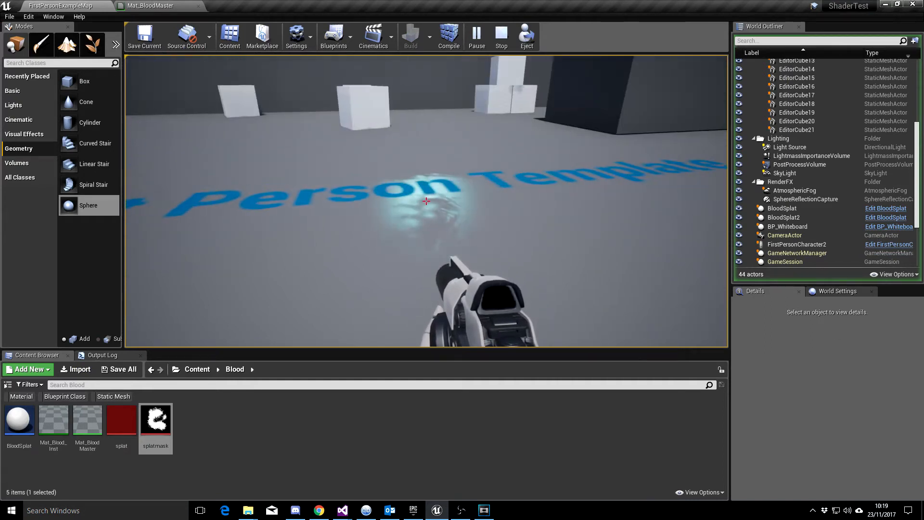
{"action": "left_click", "coordinate": [426, 202]}
{"action": "left_click", "coordinate": [426, 201]}
{"action": "left_click", "coordinate": [426, 201]}
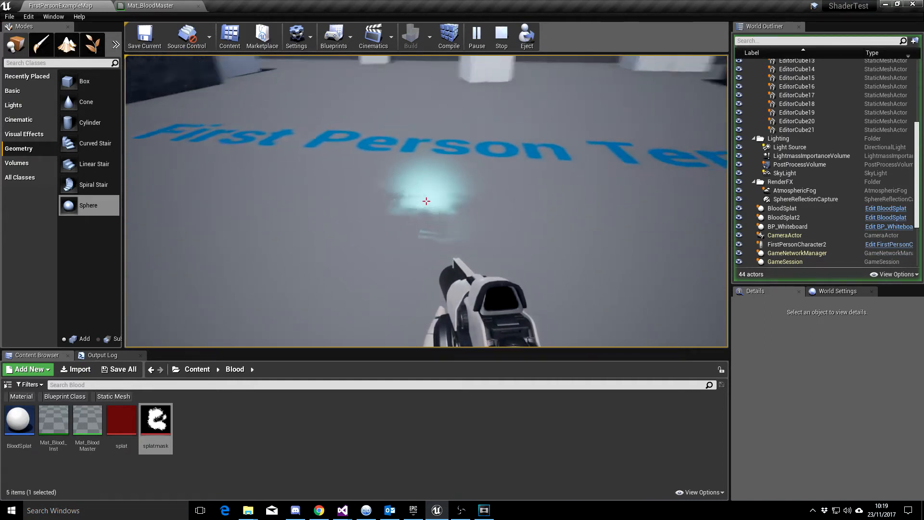
{"action": "key", "text": "d"}
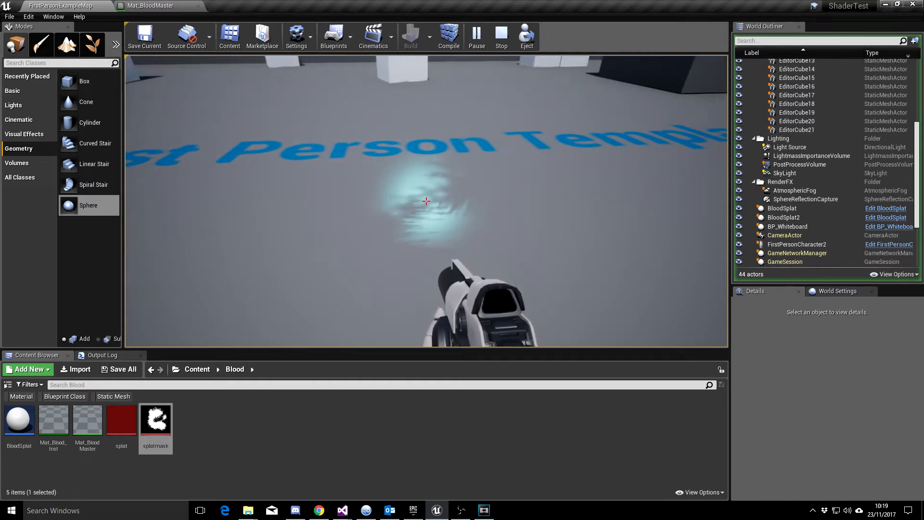
{"action": "key", "text": "d"}
{"action": "key", "text": "a"}
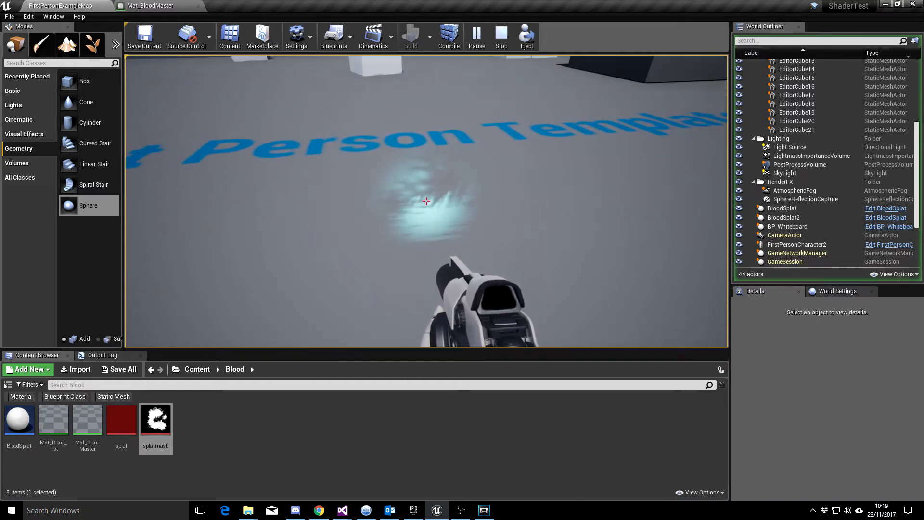
{"action": "key", "text": "d"}
{"action": "key", "text": "a"}
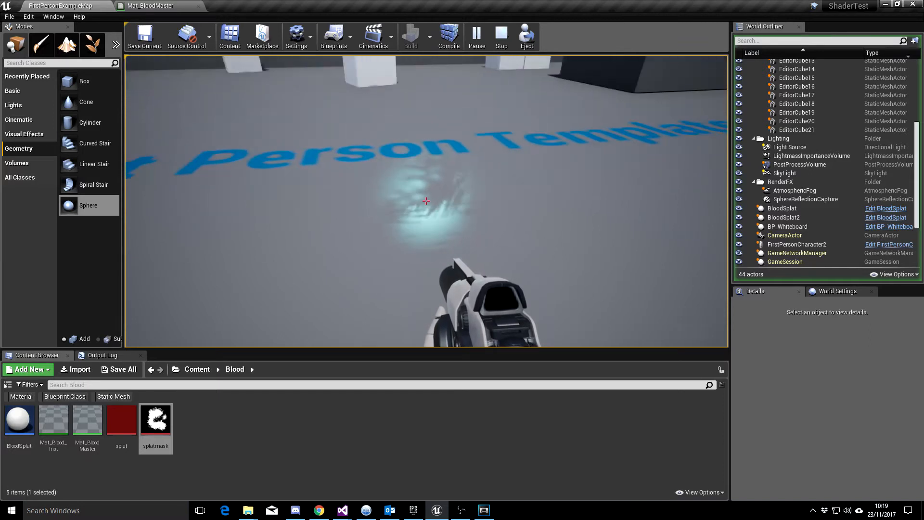
{"action": "key", "text": "a"}
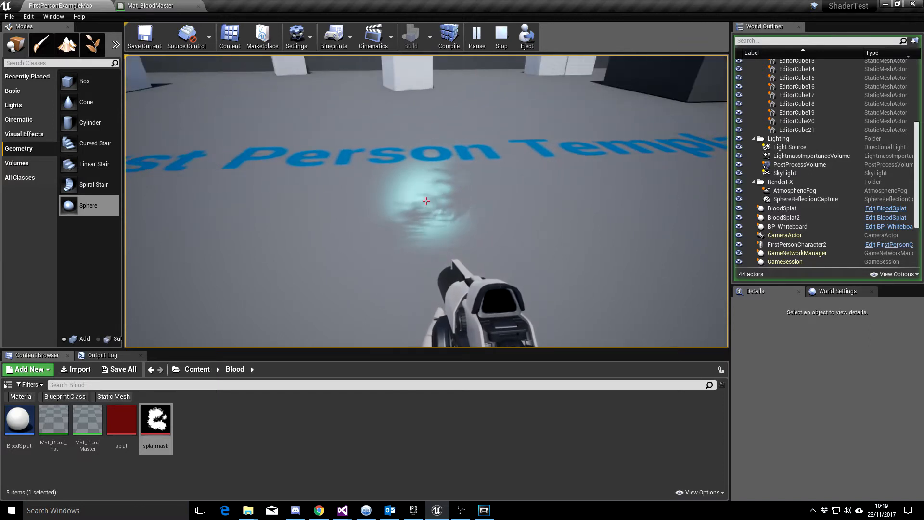
{"action": "key", "text": "d"}
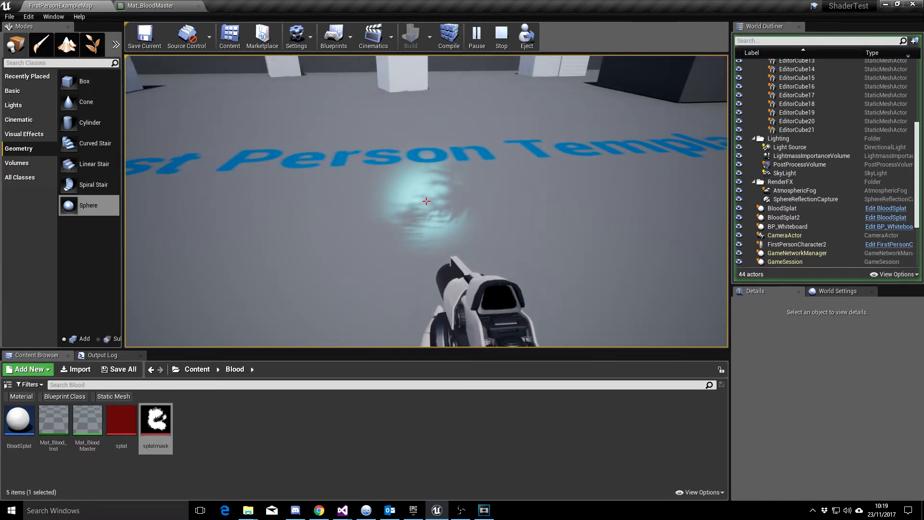
{"action": "key", "text": "d"}
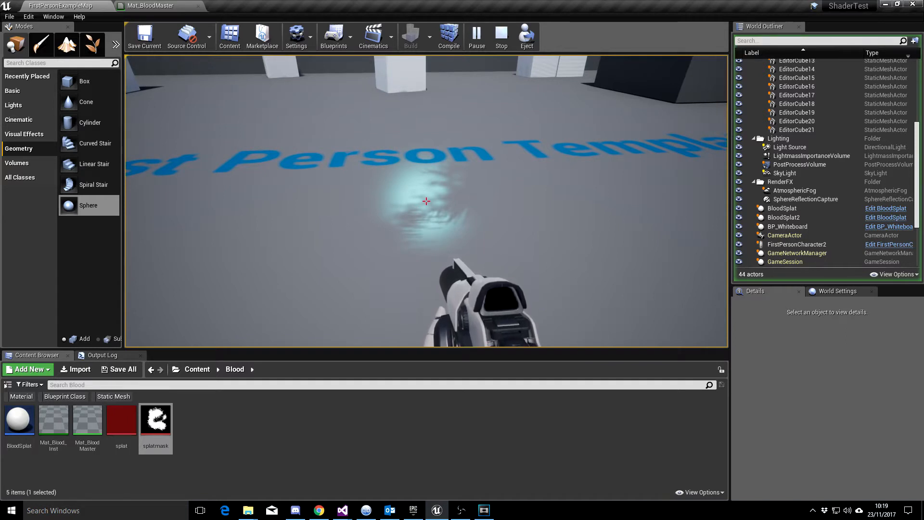
{"action": "key", "text": "d"}
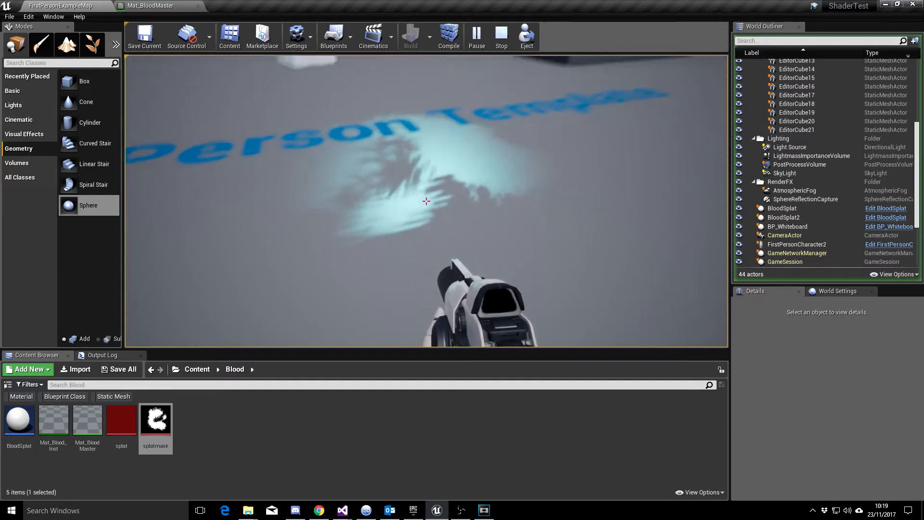
Compare the floor splat decals under a narrow and a wide light beam, and stop the play session
{"action": "key", "text": "a"}
{"action": "key", "text": "d"}
{"action": "key", "text": "s"}
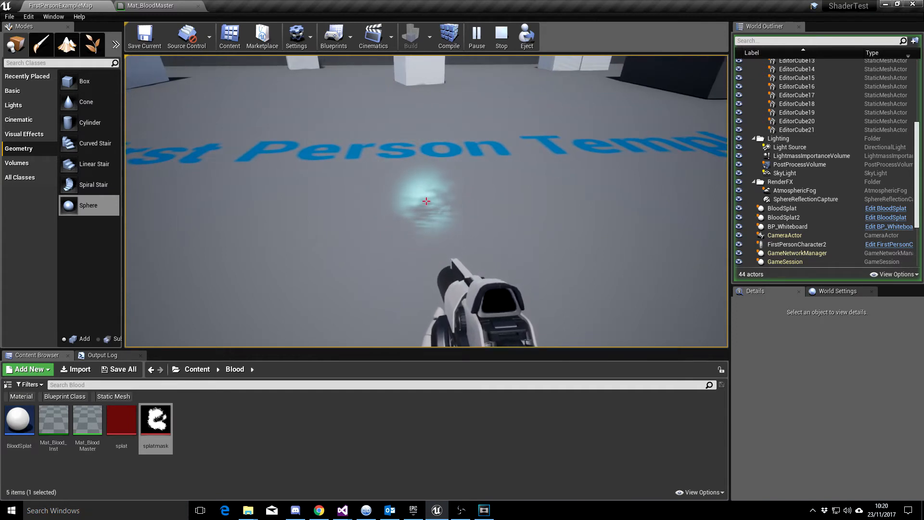
{"action": "key", "text": "a"}
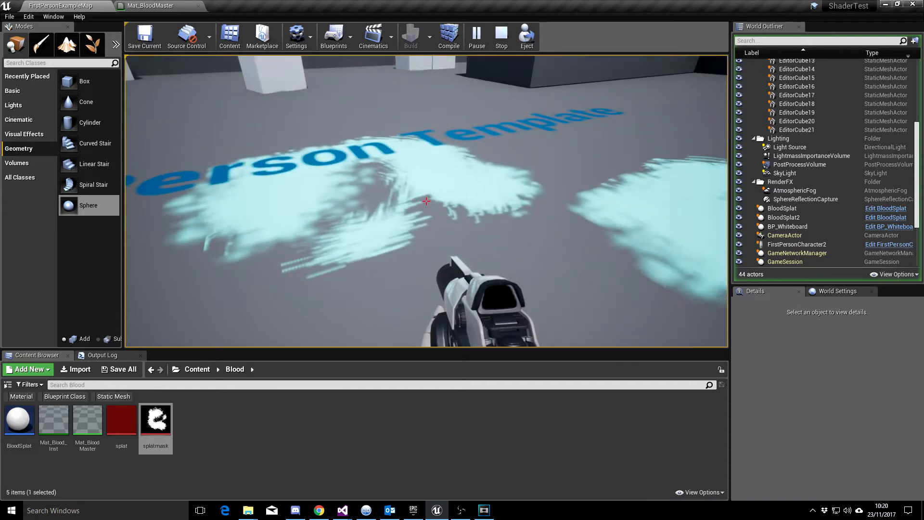
{"action": "key", "text": "d"}
{"action": "key", "text": "a"}
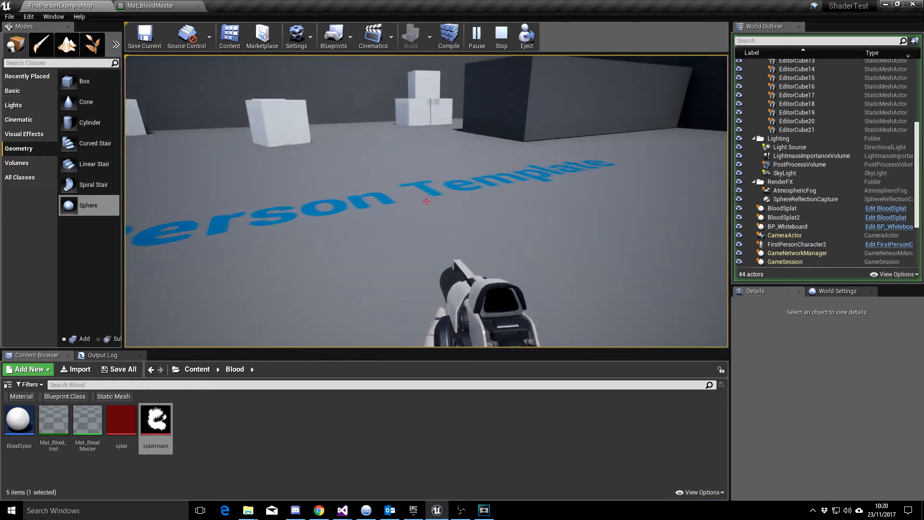
{"action": "key", "text": "Escape"}
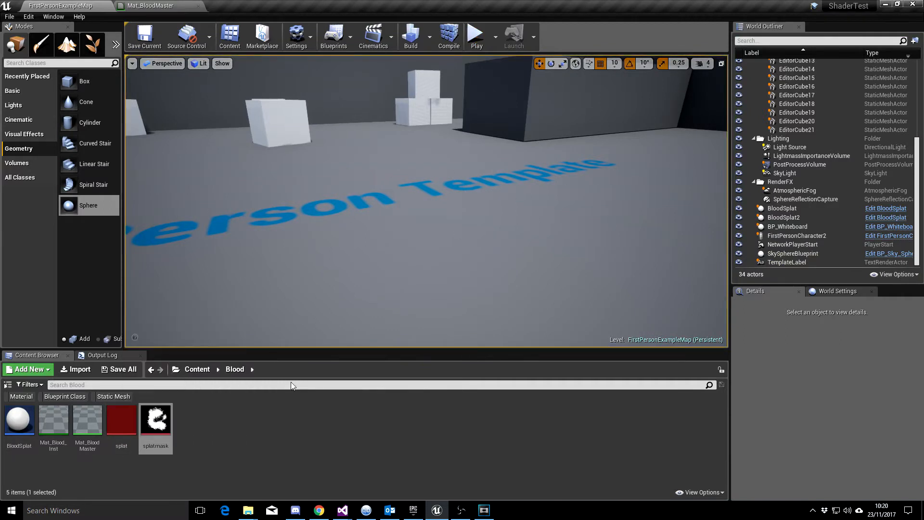
Open the BloodSplat blueprint from the Blood folder, docked in the main window, and select its Decal component
{"action": "double_click", "coordinate": [19, 423]}
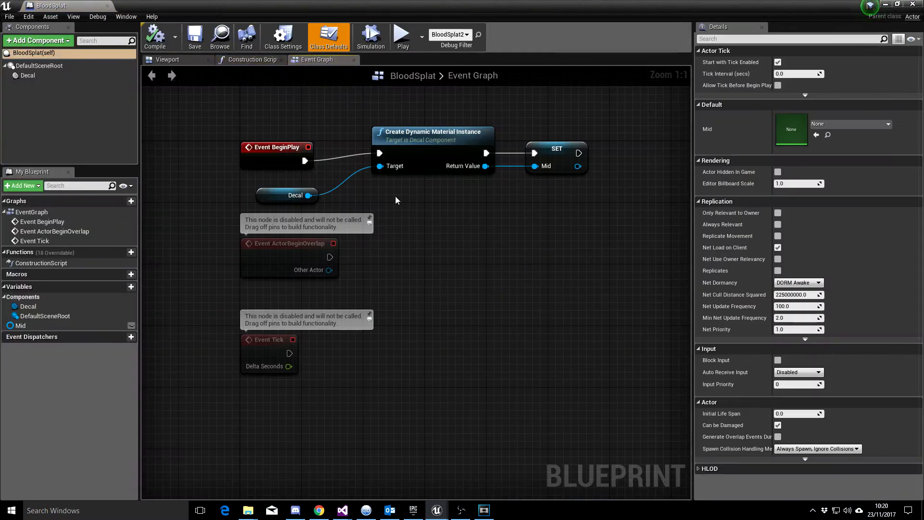
{"action": "left_click_drag", "start_coordinate": [59, 2], "coordinate": [249, 8]}
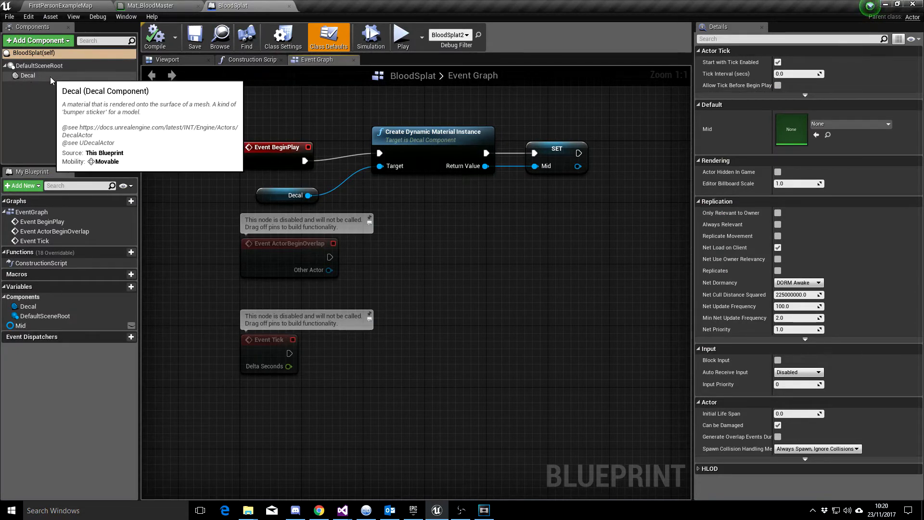
{"action": "left_click", "coordinate": [50, 76]}
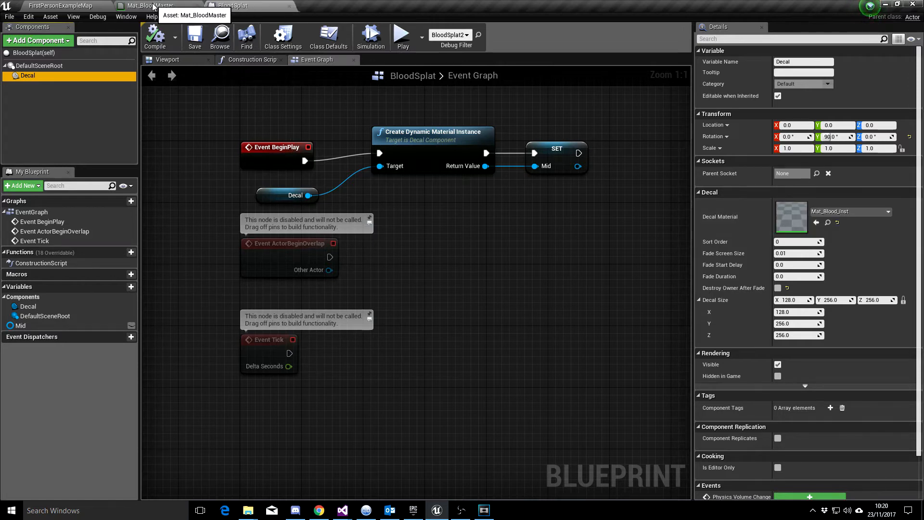
Compare the BloodSplat actor placed in the level with the Decal component's projection box in the blueprint viewport
{"action": "left_click", "coordinate": [79, 6]}
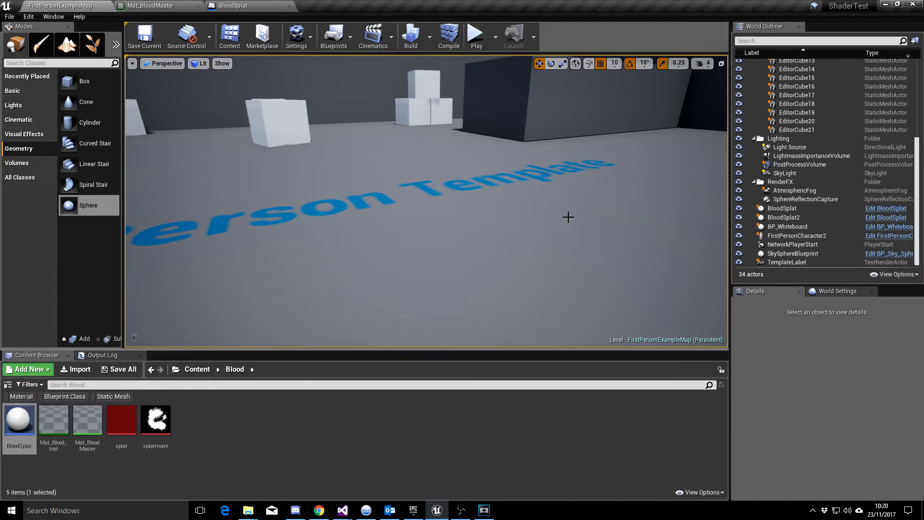
{"action": "left_click", "coordinate": [793, 209]}
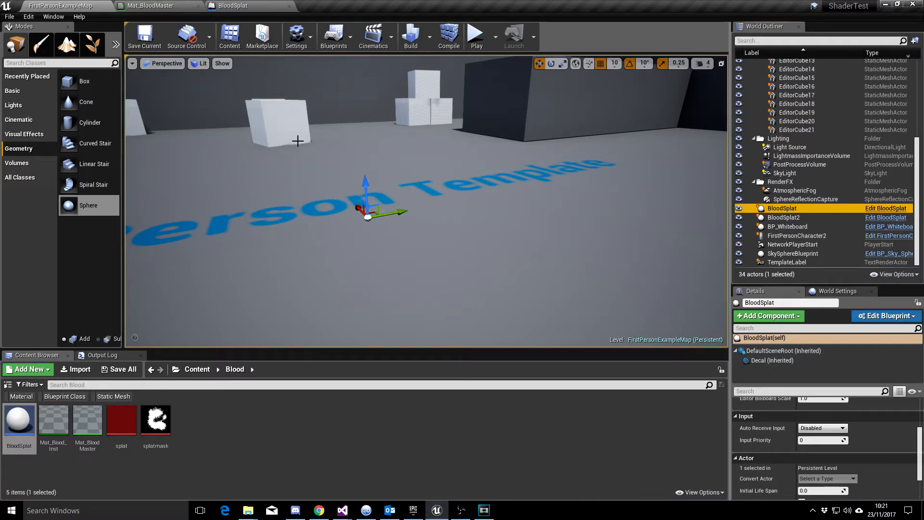
{"action": "left_click", "coordinate": [256, 6]}
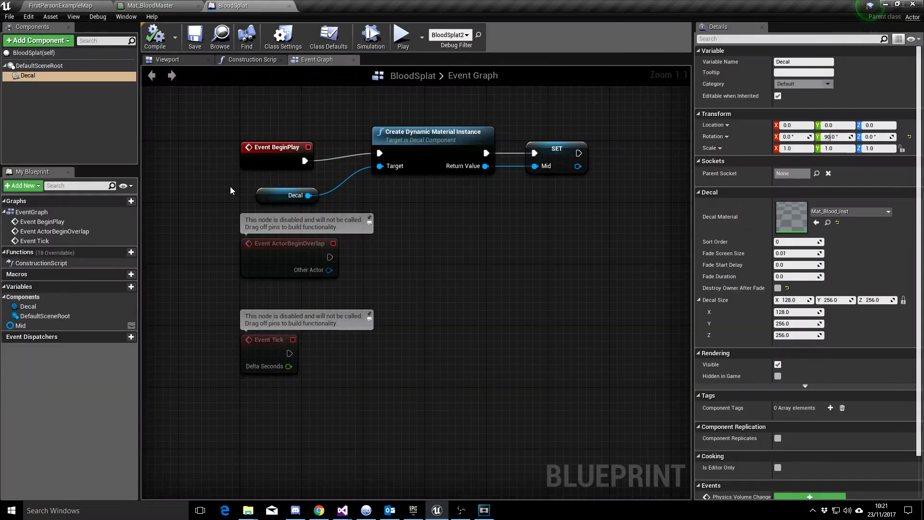
{"action": "left_click", "coordinate": [193, 61]}
{"action": "scroll", "coordinate": [415, 353], "scroll_direction": "down", "scroll_amount": 4}
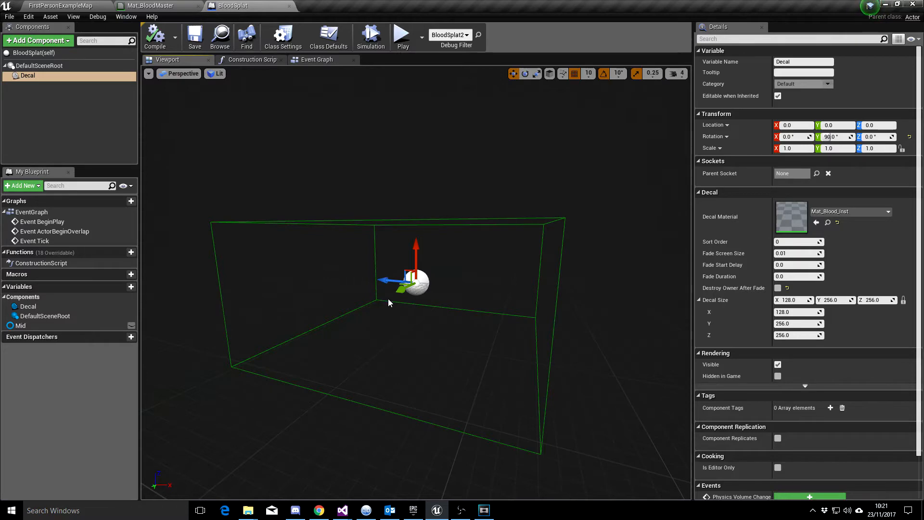
{"action": "left_click", "coordinate": [62, 5]}
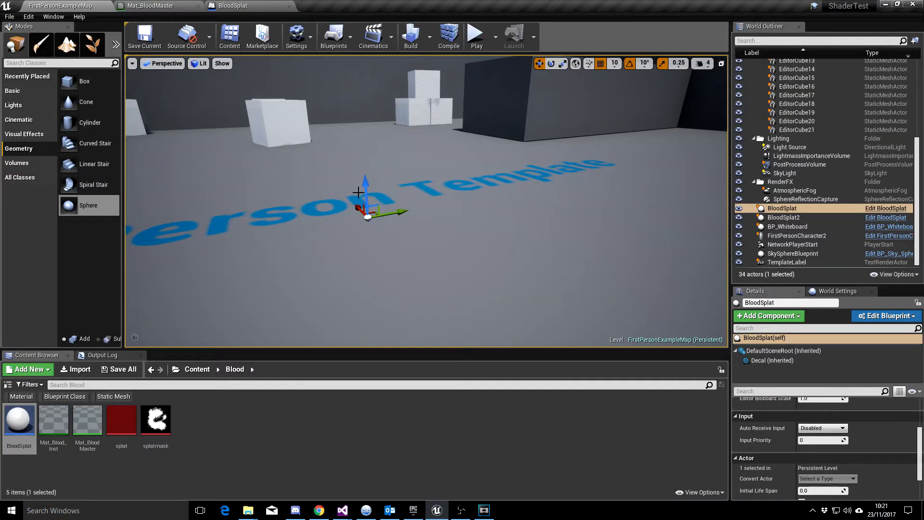
Move the BloodSplat actor up and down to adjust its height at the First Person Template floor text
{"action": "left_click_drag", "start_coordinate": [366, 193], "coordinate": [382, 164]}
{"action": "right_click_drag", "start_coordinate": [381, 163], "coordinate": [337, 153]}
{"action": "key", "text": "s"}
{"action": "key", "text": "d"}
{"action": "key", "text": "w"}
{"action": "mouse_move", "coordinate": [389, 192]}
{"action": "left_mouse_down"}
{"action": "mouse_move", "coordinate": [389, 128]}
{"action": "mouse_move", "coordinate": [392, 205]}
{"action": "mouse_move", "coordinate": [394, 197]}
{"action": "left_mouse_up"}
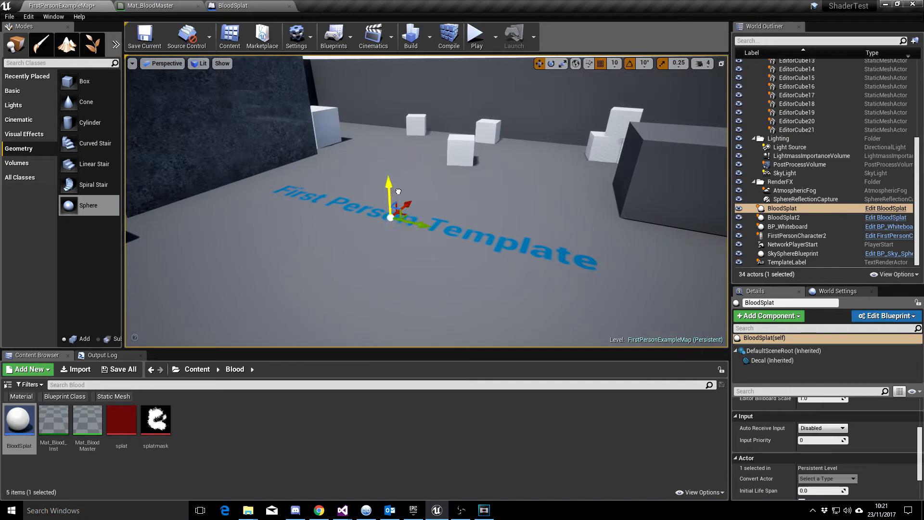
{"action": "key", "text": "w"}
{"action": "mouse_move", "coordinate": [391, 269]}
{"action": "right_mouse_down"}
{"action": "mouse_move", "coordinate": [377, 279]}
{"action": "mouse_move", "coordinate": [388, 296]}
{"action": "mouse_move", "coordinate": [380, 258]}
{"action": "mouse_move", "coordinate": [395, 246]}
{"action": "mouse_move", "coordinate": [390, 262]}
{"action": "right_mouse_up"}
{"action": "key", "text": "s"}
{"action": "left_click_drag", "start_coordinate": [390, 165], "coordinate": [392, 179]}
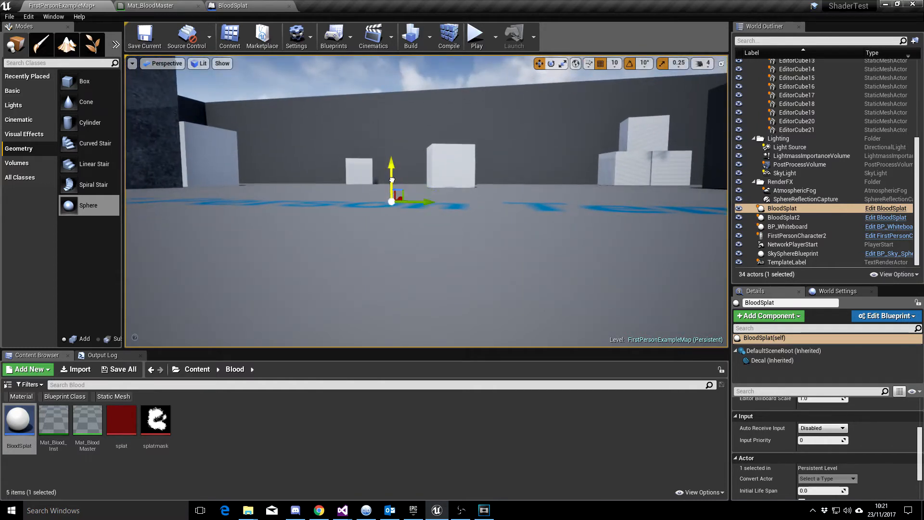
{"action": "right_click_drag", "start_coordinate": [467, 229], "coordinate": [468, 267]}
{"action": "key", "text": "s"}
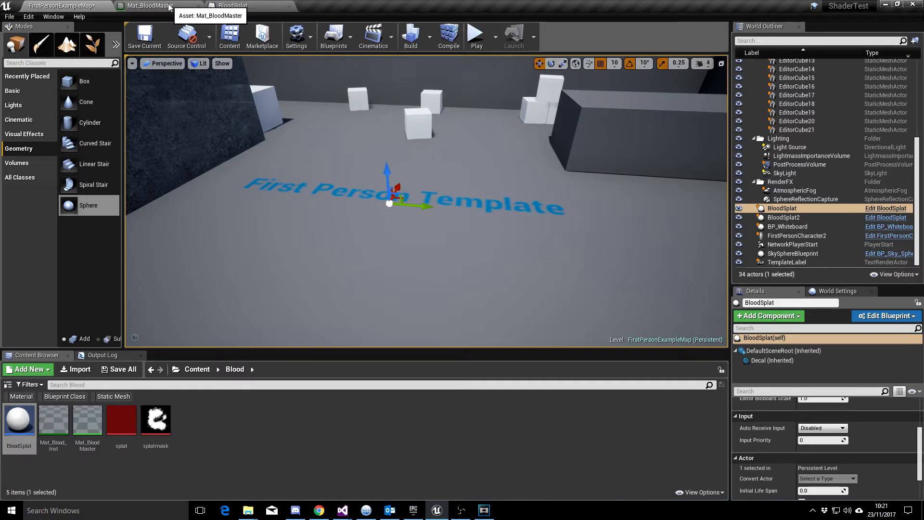
Review the BloodSplat blueprint and the Mat_BloodMaster opacity nodes, and save the current level
{"action": "left_click", "coordinate": [240, 5]}
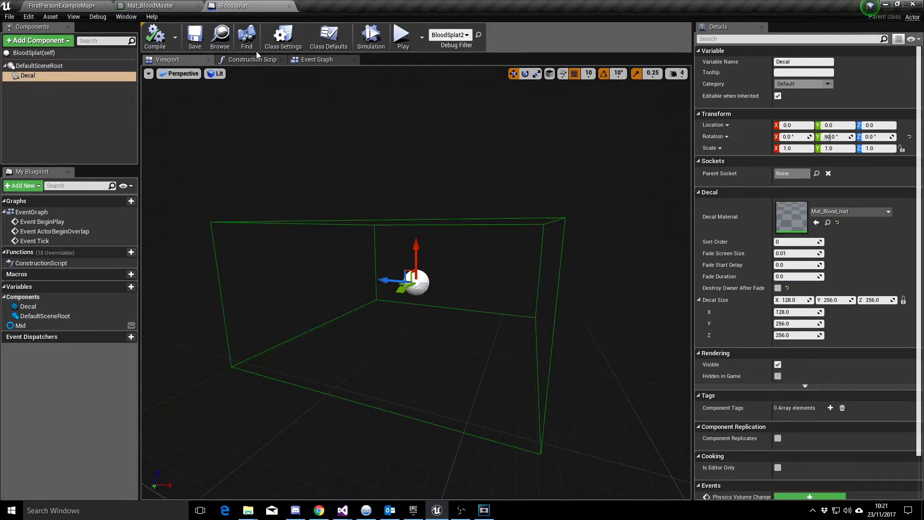
{"action": "left_click", "coordinate": [151, 6]}
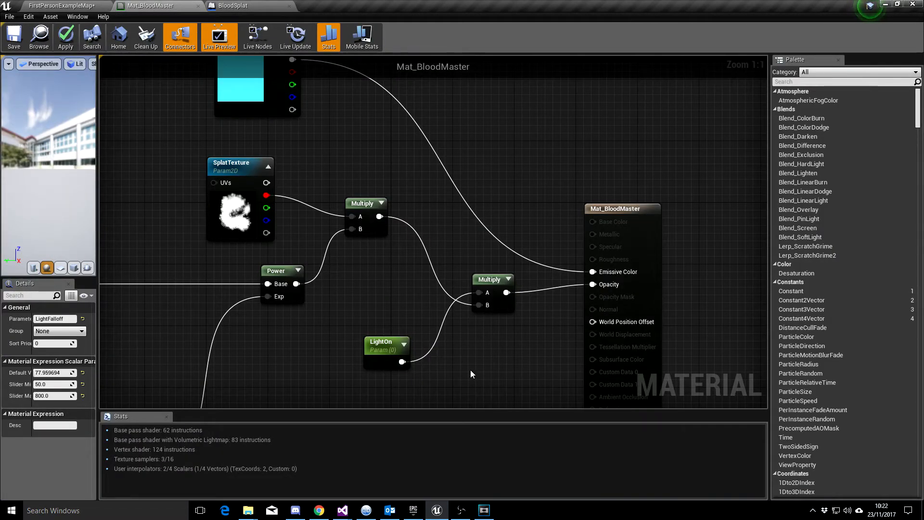
{"action": "right_click_drag", "start_coordinate": [383, 299], "coordinate": [452, 276]}
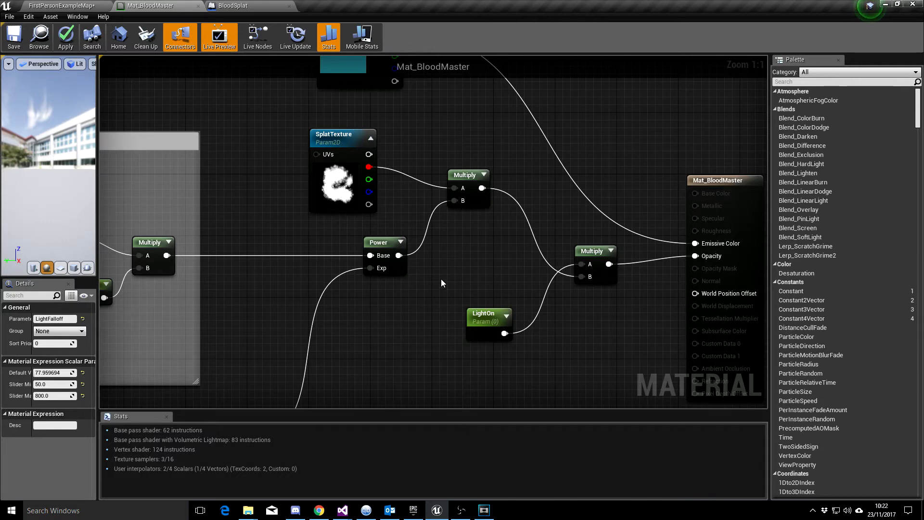
{"action": "left_click", "coordinate": [61, 5]}
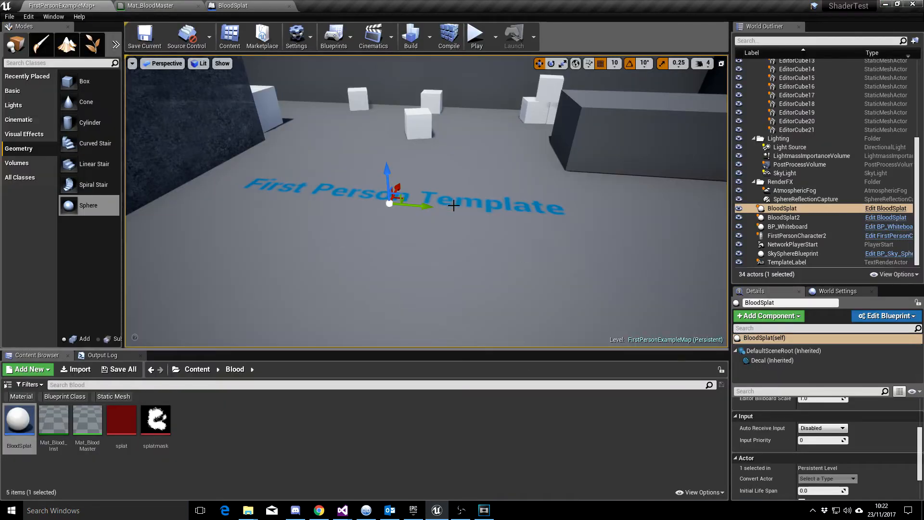
{"action": "left_click", "coordinate": [144, 36]}
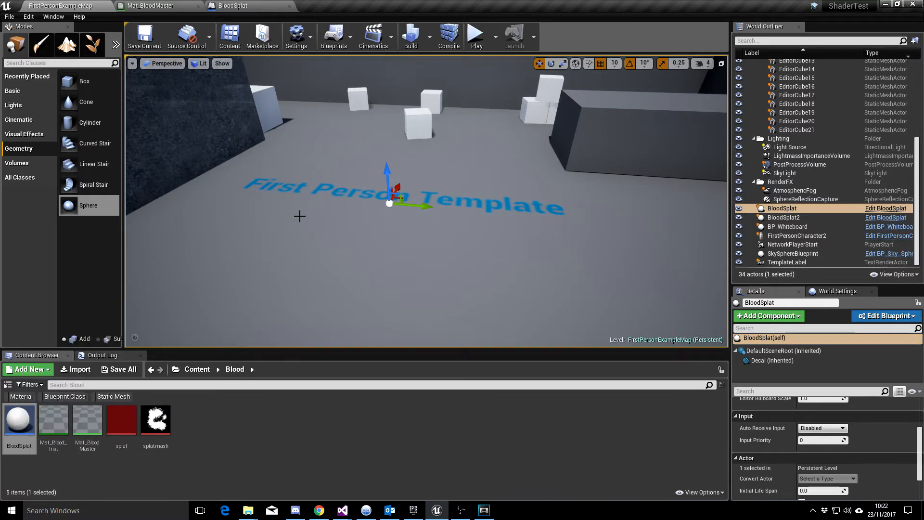
Check the two BloodSplat actors in the level, and create an Actor blueprint class named TestDecal in the Blood folder
{"action": "left_click", "coordinate": [793, 218]}
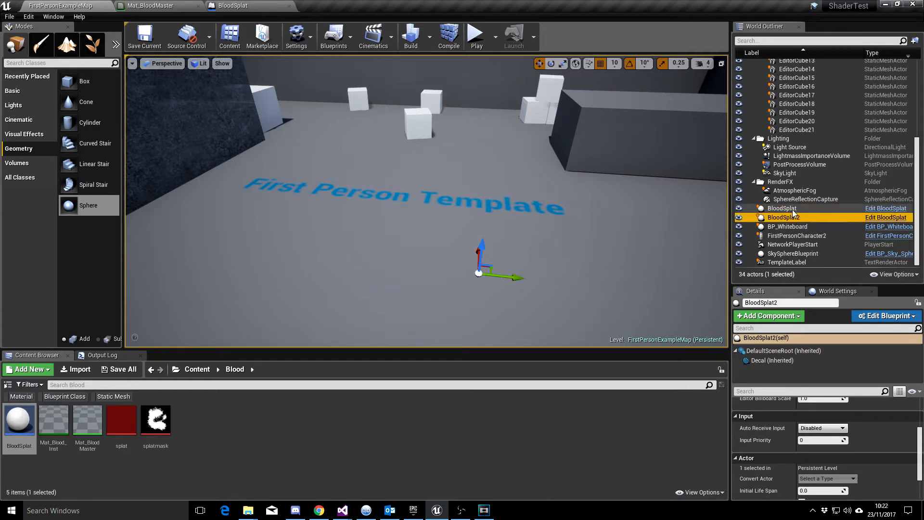
{"action": "left_click", "coordinate": [791, 209]}
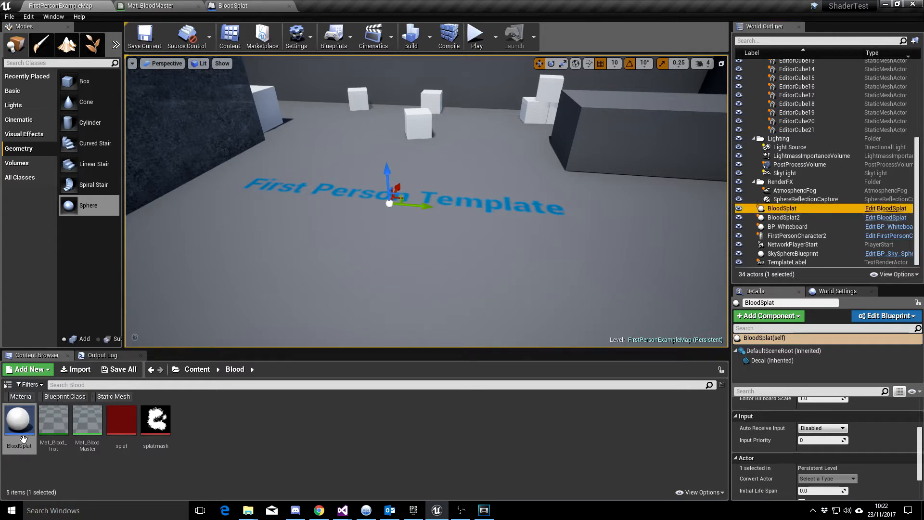
{"action": "right_click", "coordinate": [258, 428]}
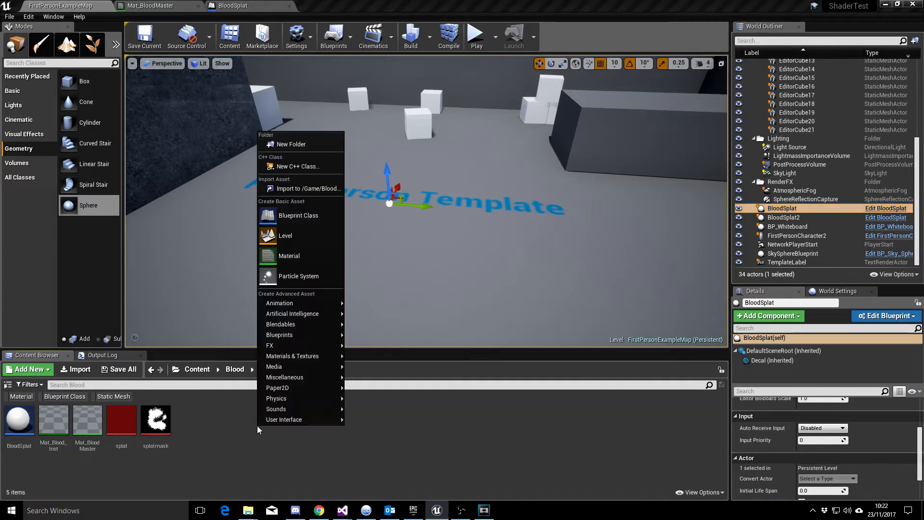
{"action": "left_click", "coordinate": [312, 216]}
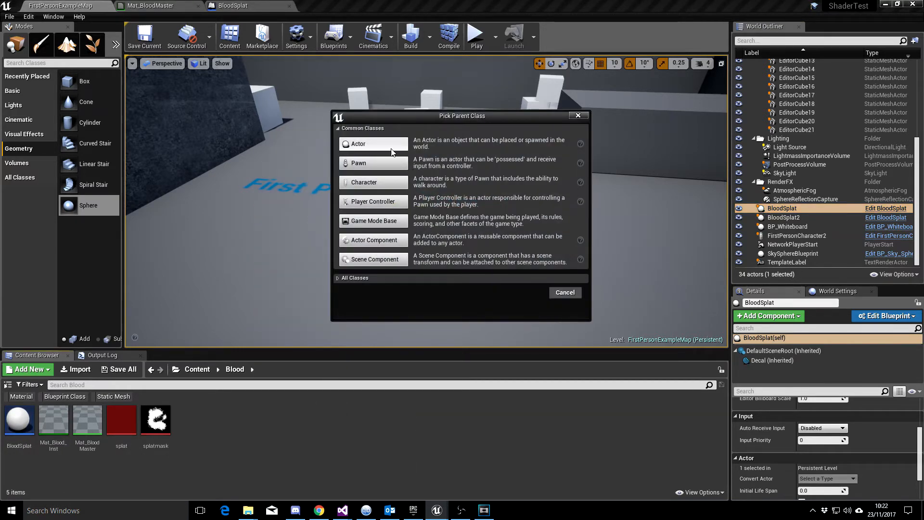
{"action": "left_click", "coordinate": [402, 153]}
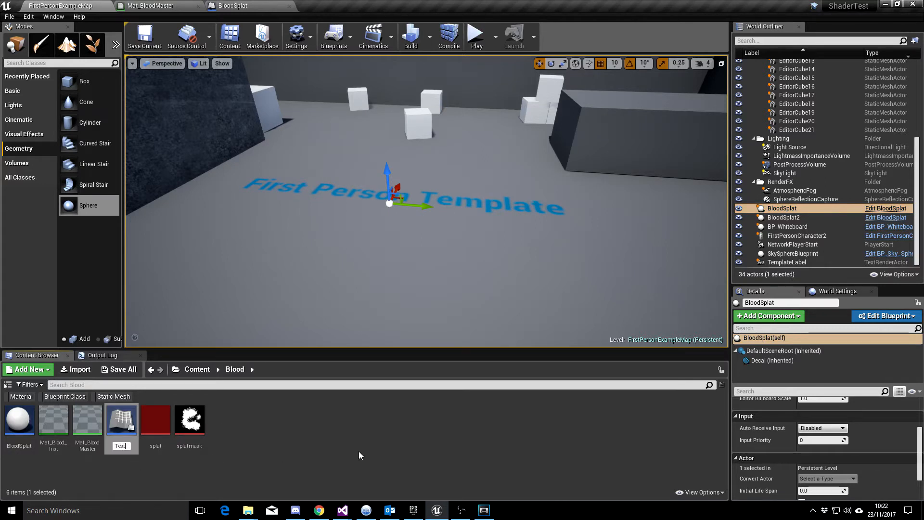
{"action": "key", "text": "Return"}
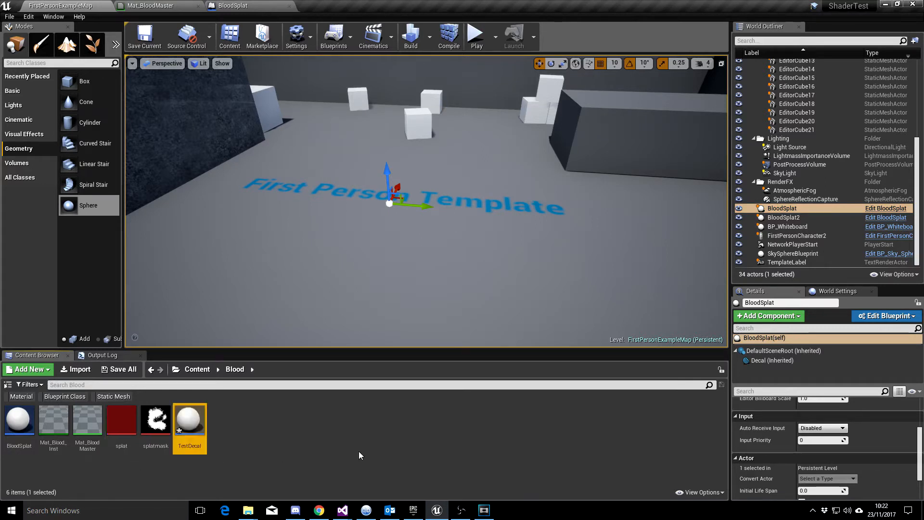
Open the TestDecal blueprint and add a Decal component to it
{"action": "double_click", "coordinate": [188, 422]}
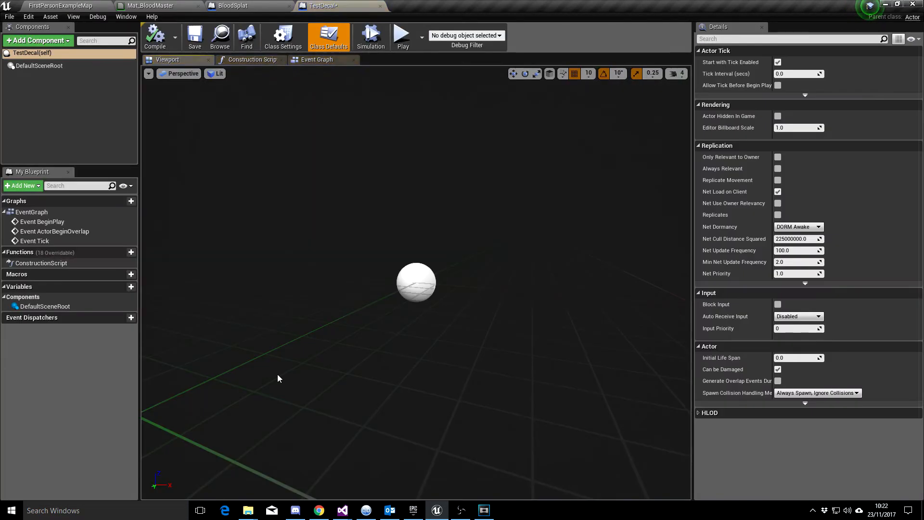
{"action": "left_click", "coordinate": [38, 41]}
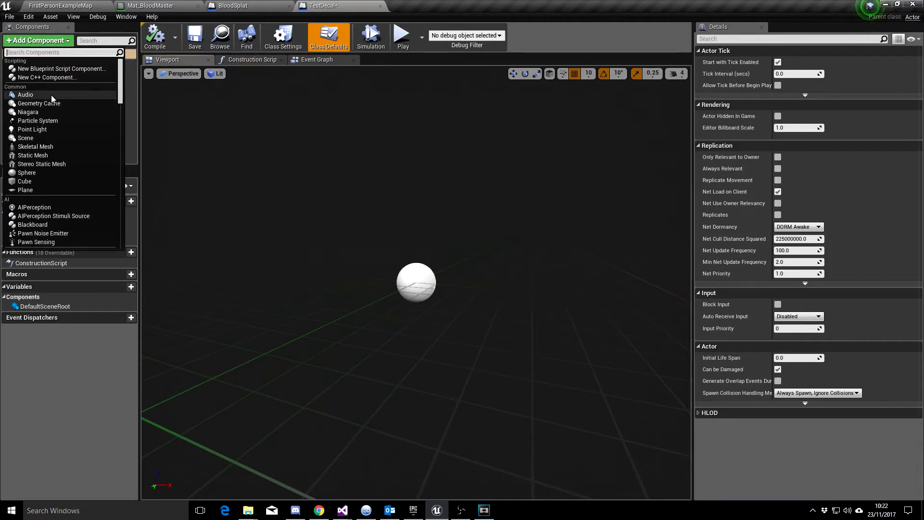
{"action": "type", "text": "decal"}
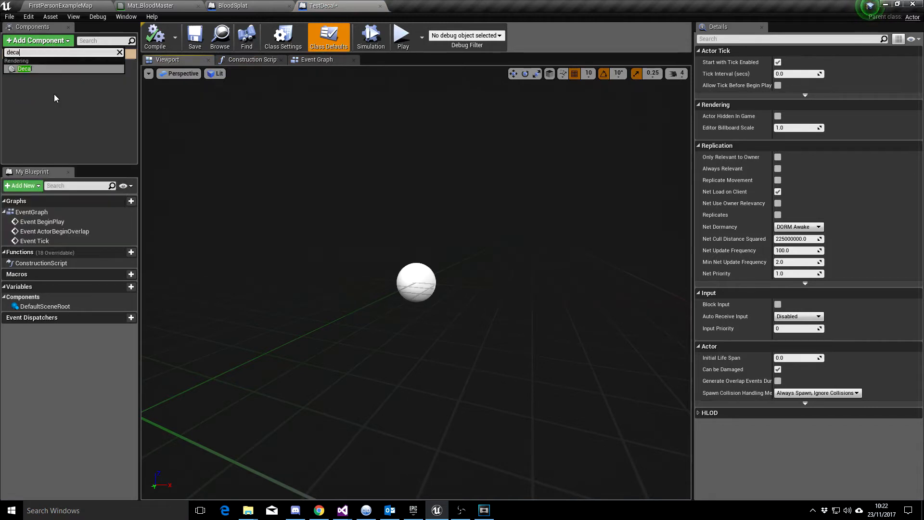
{"action": "left_click", "coordinate": [97, 71]}
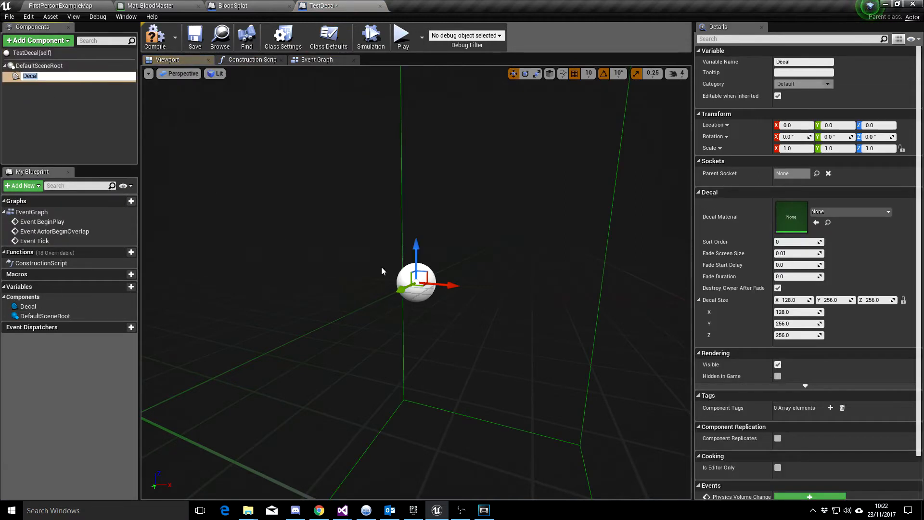
Set the TestDecal Decal component's Y rotation (pitch) to 90° so it projects vertically
{"action": "right_click_drag", "start_coordinate": [500, 254], "coordinate": [502, 257]}
{"action": "right_click_drag", "start_coordinate": [527, 296], "coordinate": [681, 231]}
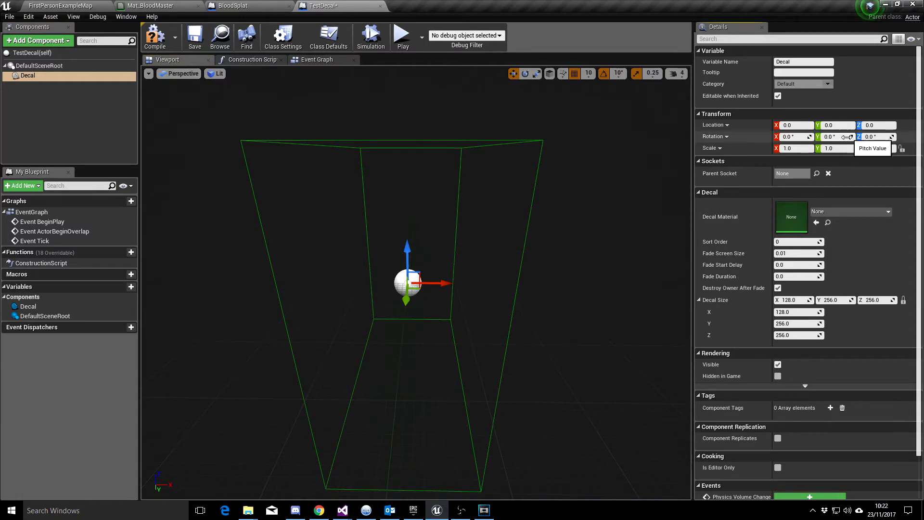
{"action": "type", "text": "90"}
{"action": "key", "text": "Return"}
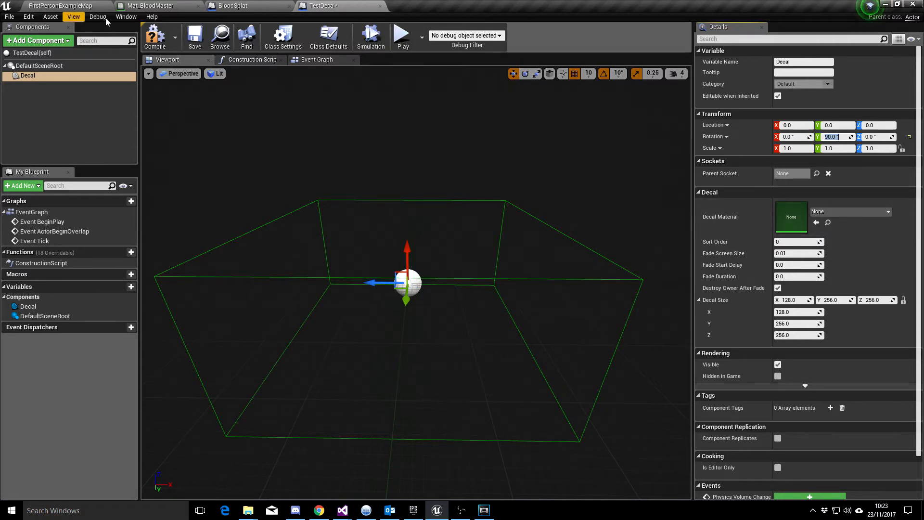
Create a material named M_TestDecal_Master in the Blood folder of the level's content
{"action": "left_click", "coordinate": [60, 5]}
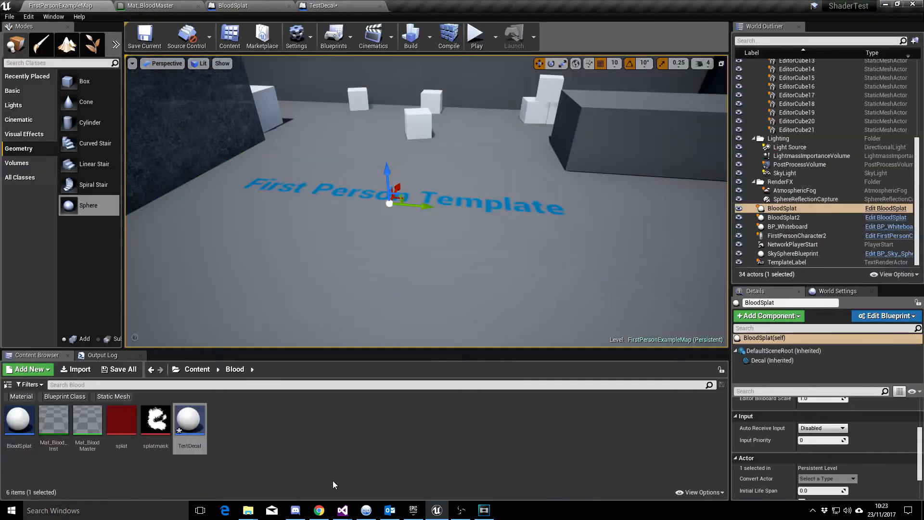
{"action": "right_click", "coordinate": [259, 412]}
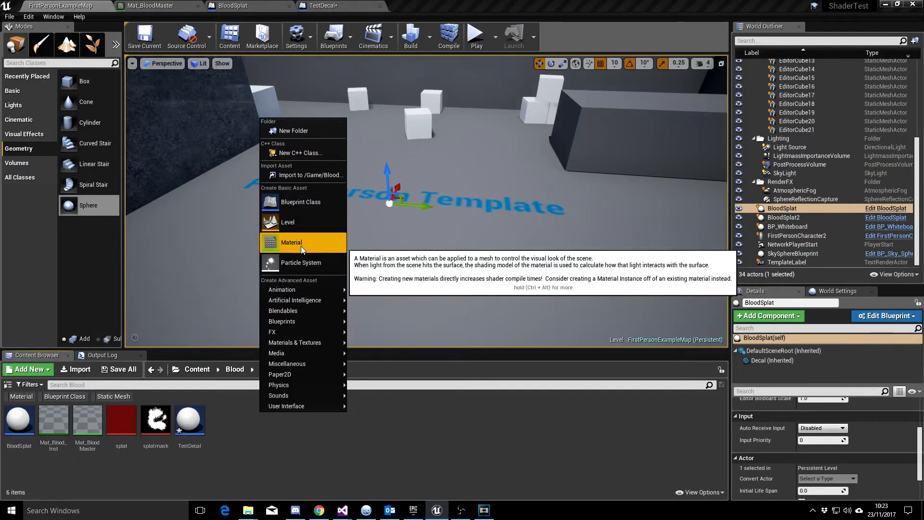
{"action": "left_click", "coordinate": [302, 242]}
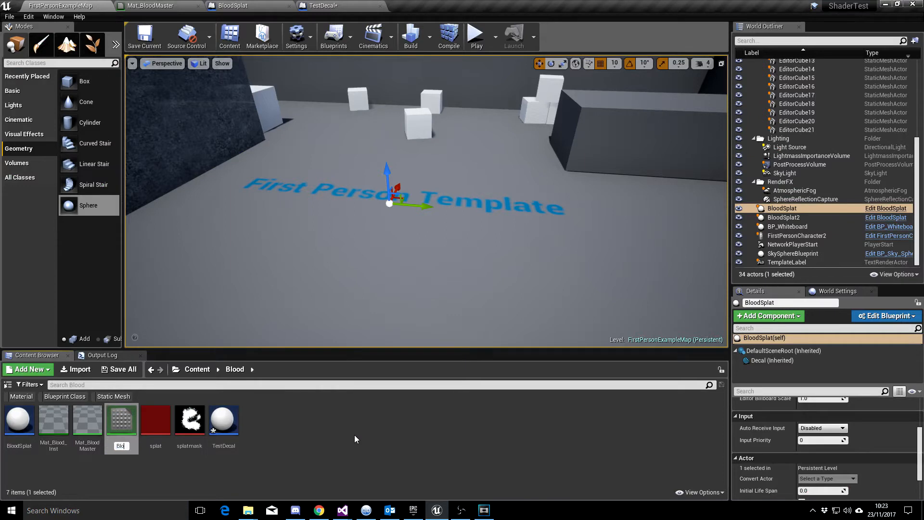
{"action": "key", "text": "BackSpace"}
{"action": "key", "text": "BackSpace"}
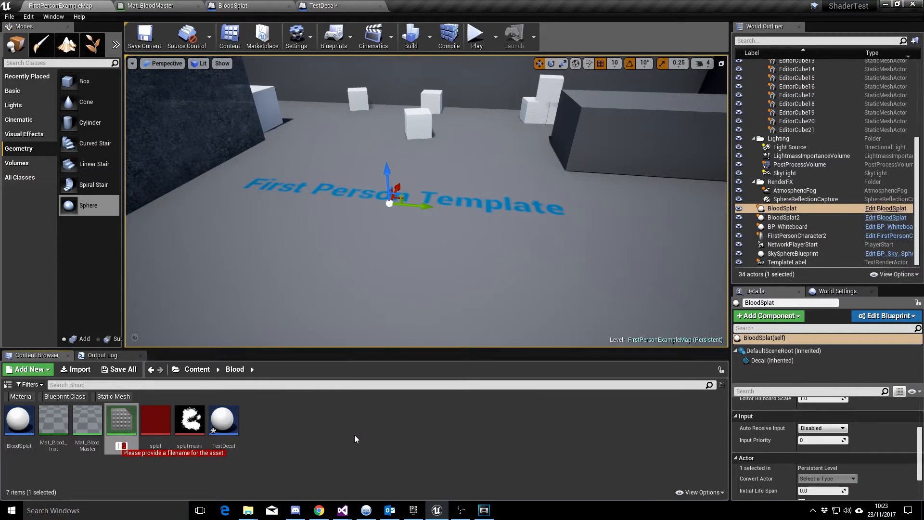
{"action": "type", "text": "TestDecal_"}
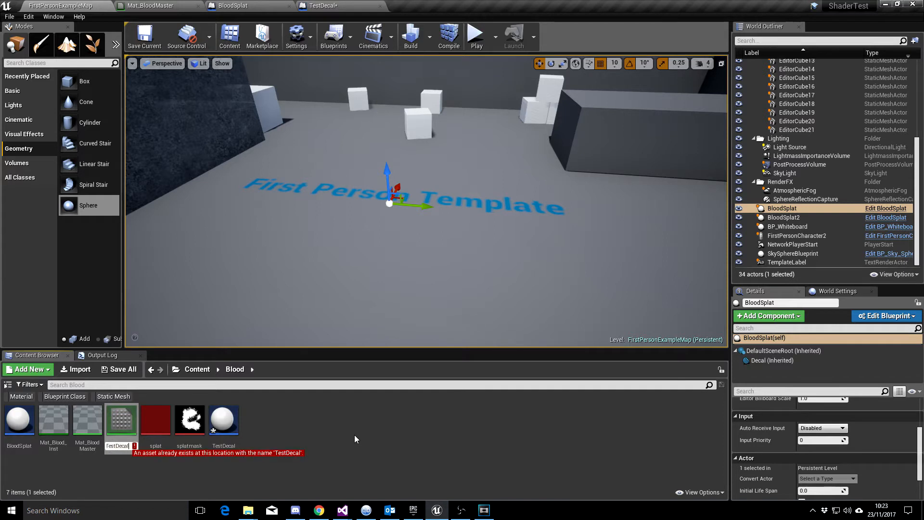
{"action": "key", "text": "BackSpace"}
{"action": "key", "text": "BackSpace"}
{"action": "key", "text": "BackSpace"}
{"action": "key", "text": "BackSpace"}
{"action": "key", "text": "BackSpace"}
{"action": "key", "text": "BackSpace"}
{"action": "key", "text": "BackSpace"}
{"action": "key", "text": "BackSpace"}
{"action": "key", "text": "BackSpace"}
{"action": "key", "text": "BackSpace"}
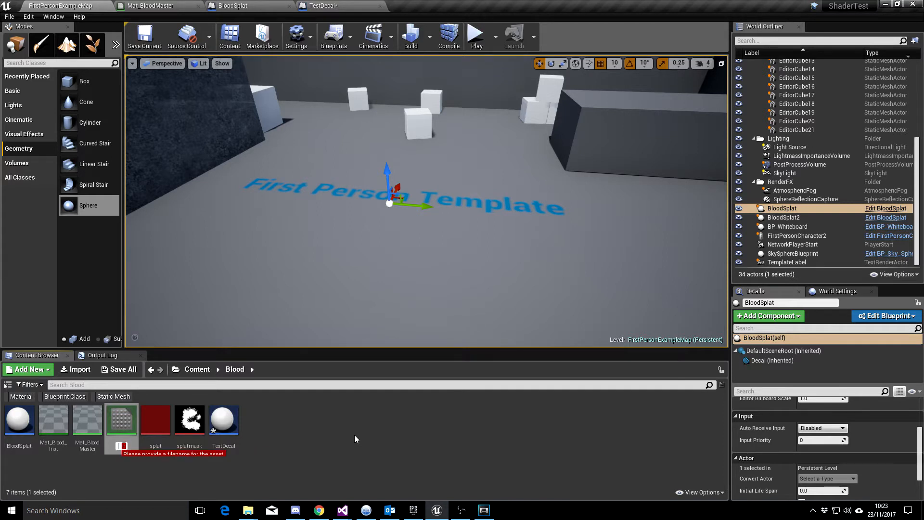
{"action": "type", "text": "M"}
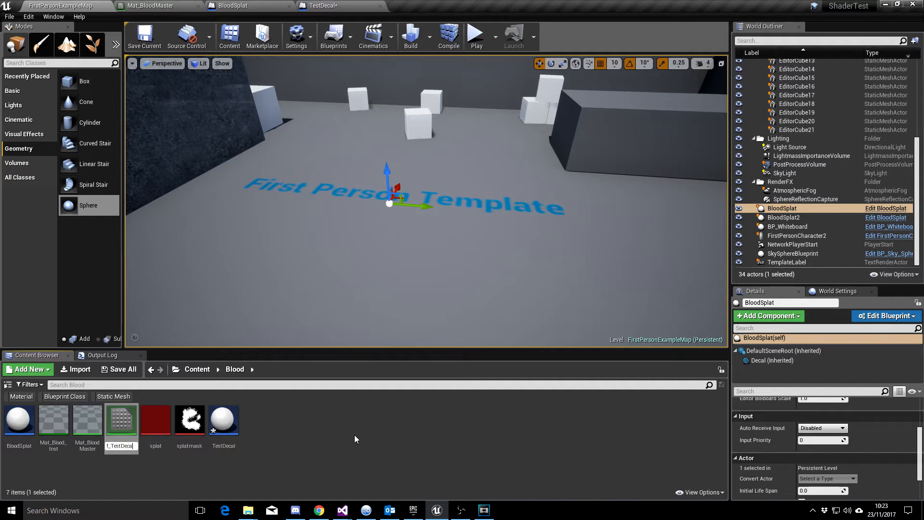
{"action": "type", "text": "_TestDecal_Master"}
{"action": "key", "text": "Return"}
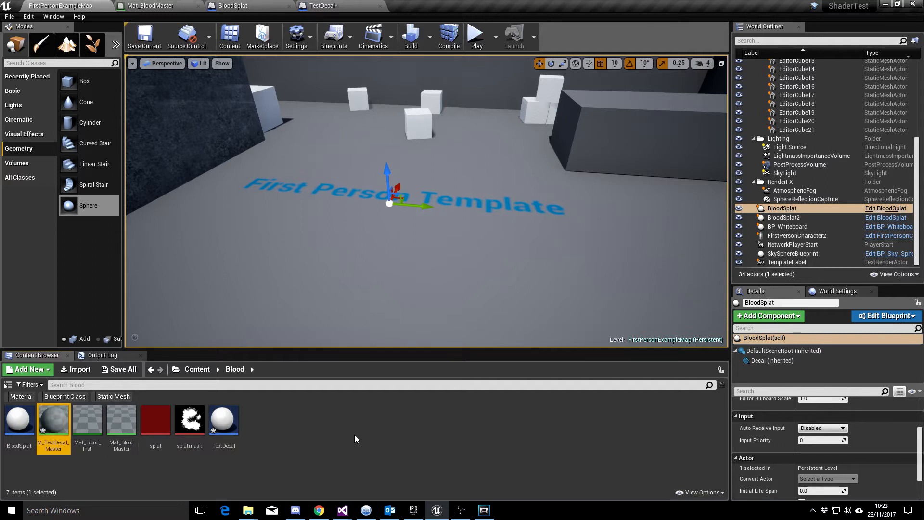
Open the M_TestDecal_Master material and set its Material Domain to Deferred Decal
{"action": "double_click", "coordinate": [54, 421]}
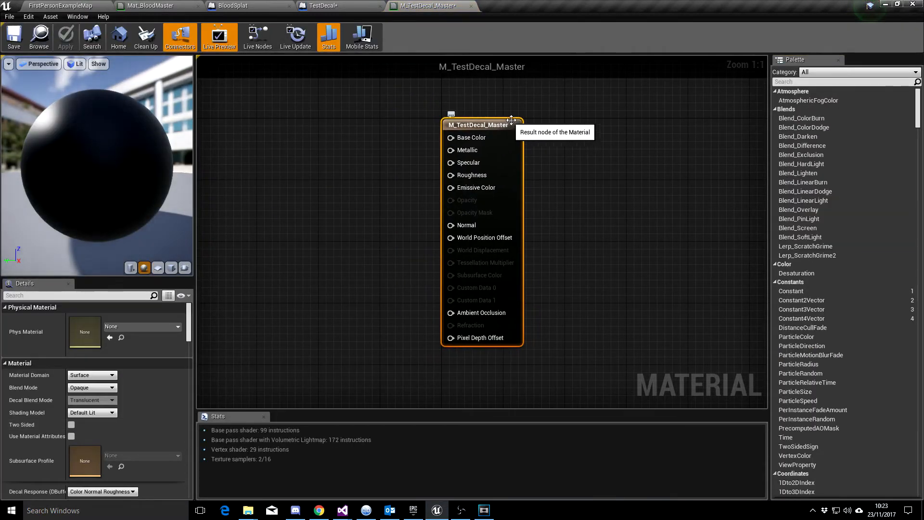
{"action": "left_click", "coordinate": [97, 366]}
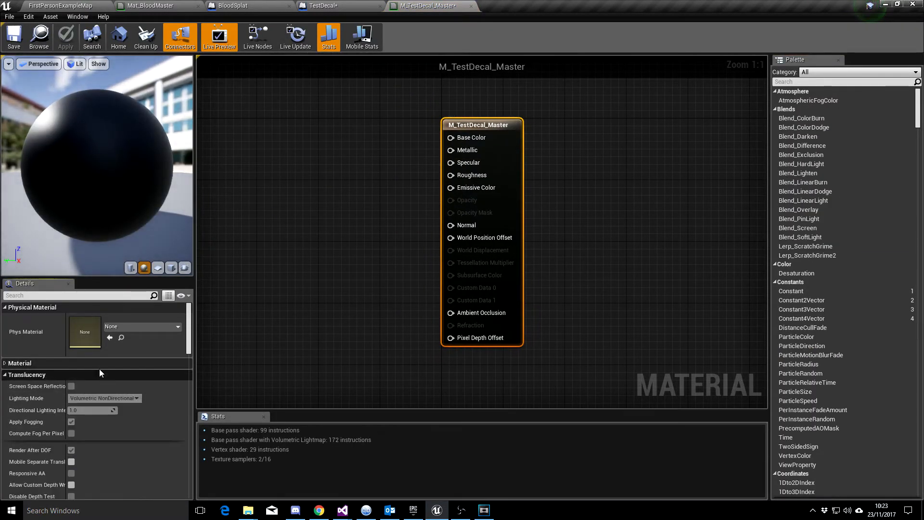
{"action": "left_click", "coordinate": [84, 366]}
{"action": "left_click", "coordinate": [91, 375]}
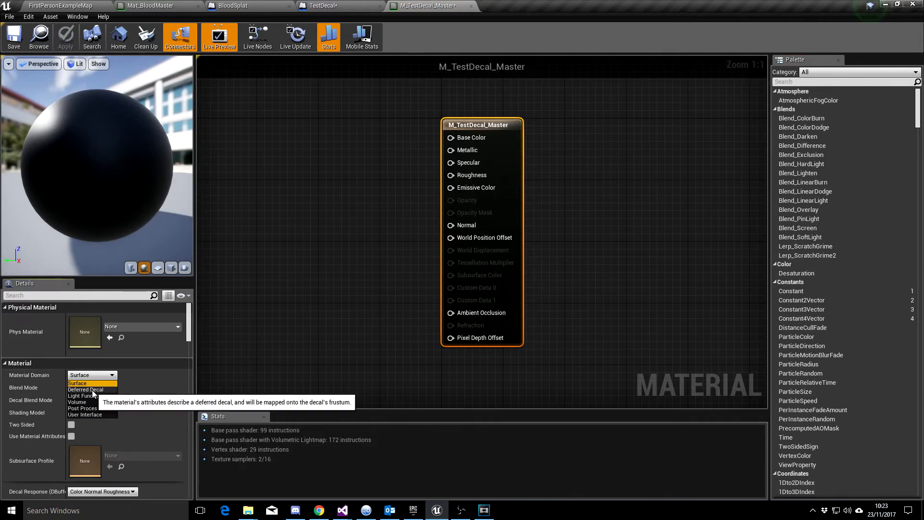
{"action": "left_click", "coordinate": [92, 390]}
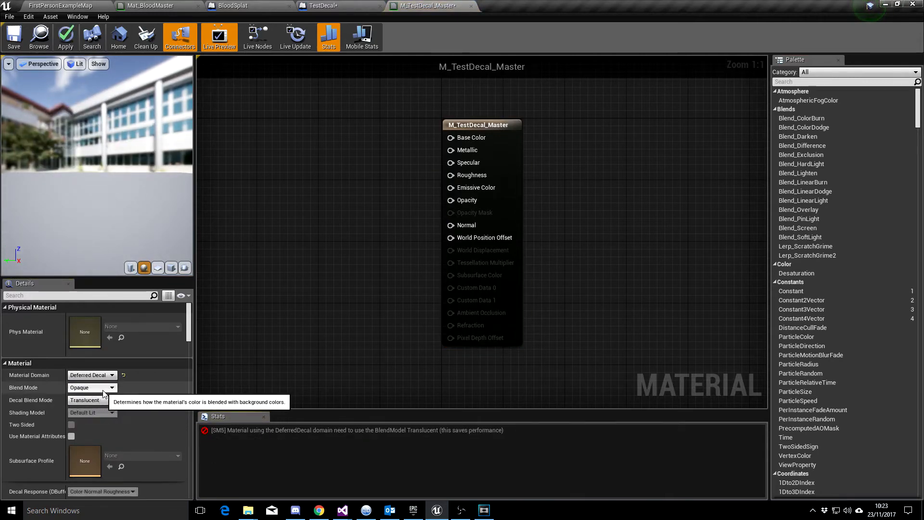
Try the Masked blend mode, with Normal and Translucent as decal blend modes, on M_TestDecal_Master
{"action": "left_click", "coordinate": [101, 389]}
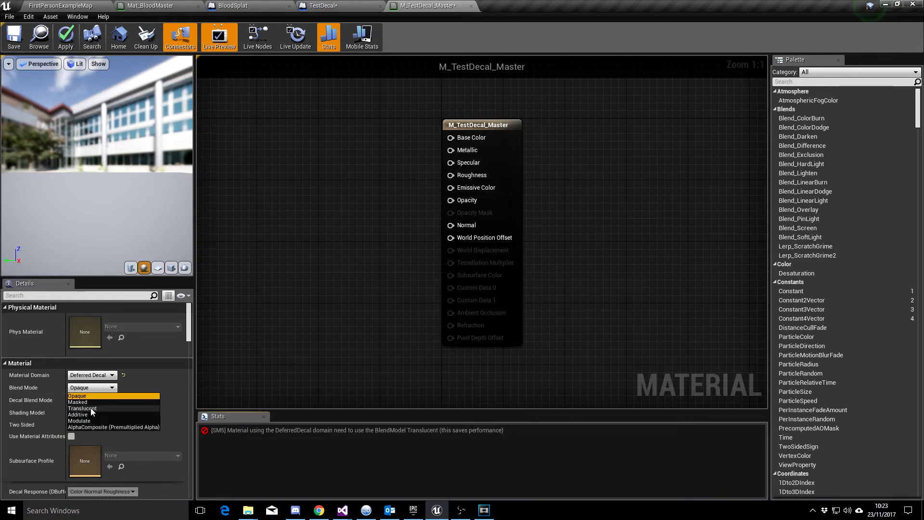
{"action": "left_click", "coordinate": [90, 402]}
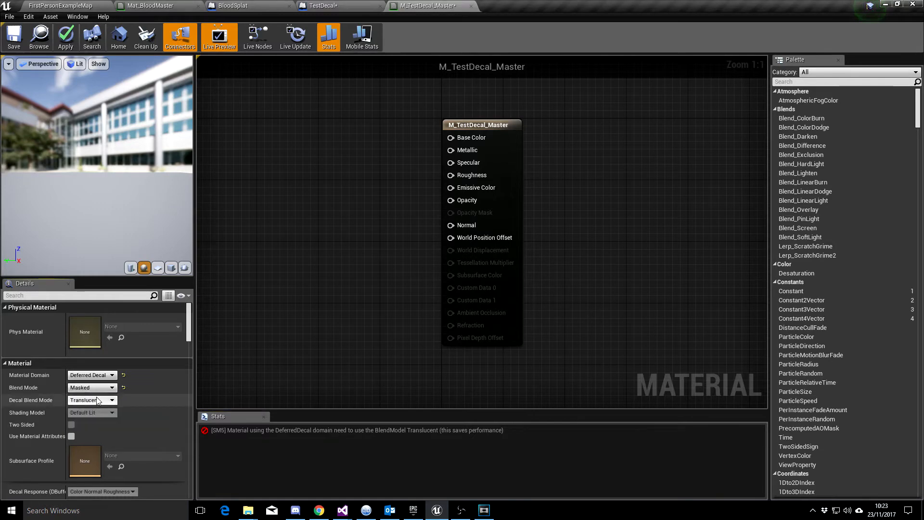
{"action": "left_click", "coordinate": [99, 403]}
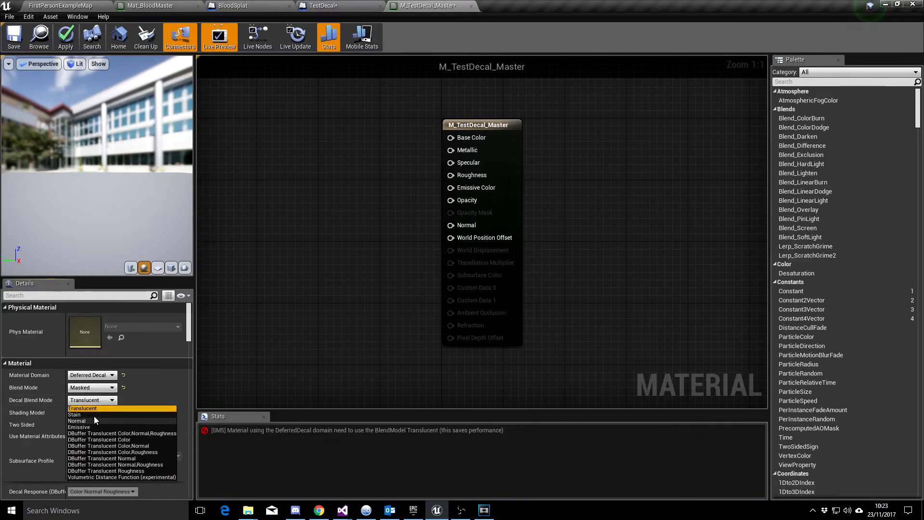
{"action": "left_click", "coordinate": [91, 421]}
{"action": "left_click", "coordinate": [99, 401]}
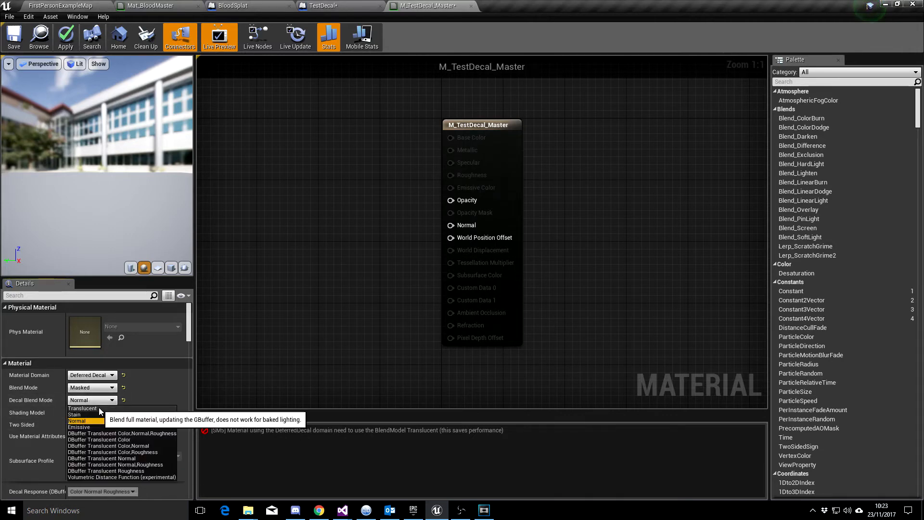
{"action": "left_click", "coordinate": [100, 407]}
Set the material's Decal Blend Mode to Emissive and its Blend Mode to Translucent
{"action": "left_click", "coordinate": [96, 400]}
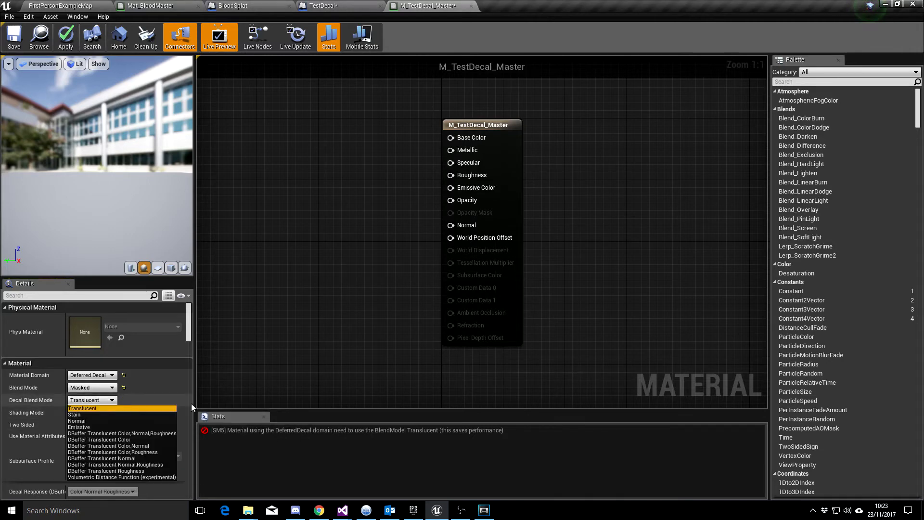
{"action": "left_click", "coordinate": [88, 427]}
{"action": "left_click", "coordinate": [92, 387]}
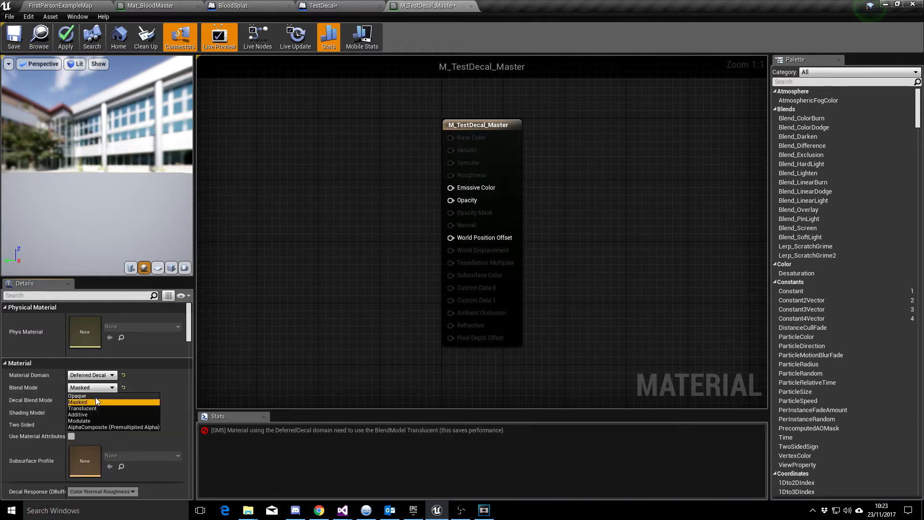
{"action": "left_click", "coordinate": [88, 408]}
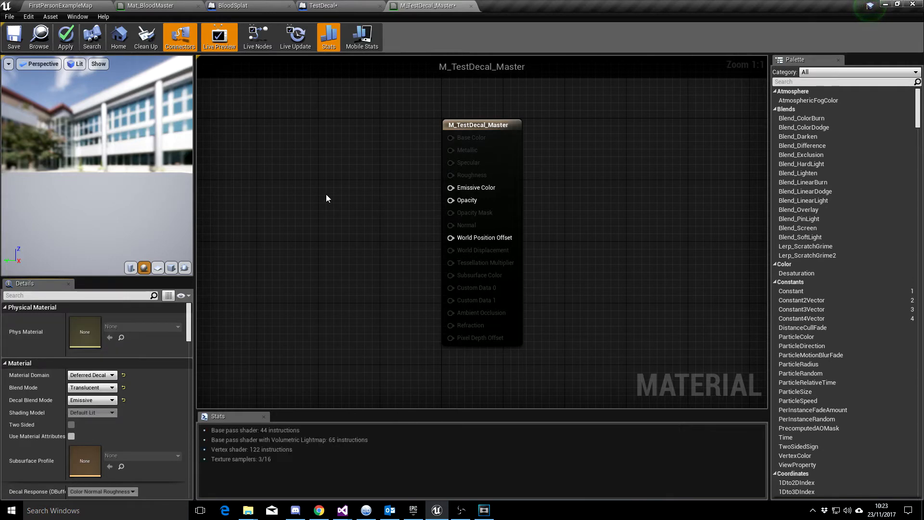
Add a Constant4Vector node coloured pink (R 1.0, G 0.0, B 0.168417) and connect it to Emissive Color
{"action": "right_click_drag", "start_coordinate": [322, 222], "coordinate": [462, 267]}
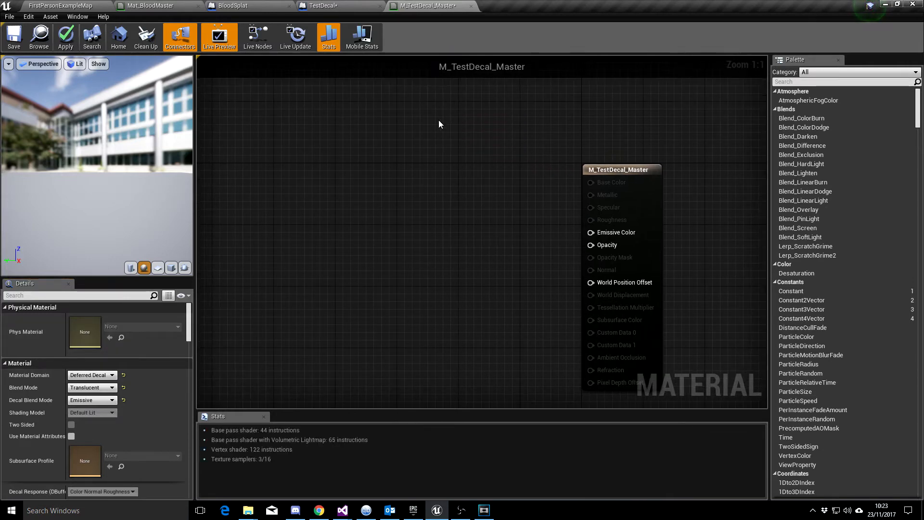
{"action": "left_click", "coordinate": [410, 129]}
{"action": "left_click", "coordinate": [164, 319]}
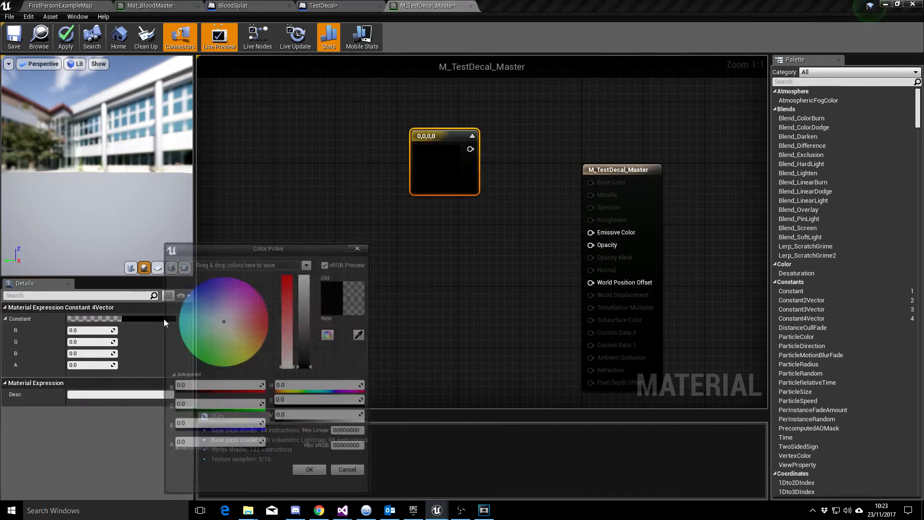
{"action": "left_click", "coordinate": [248, 320]}
{"action": "left_click", "coordinate": [308, 279]}
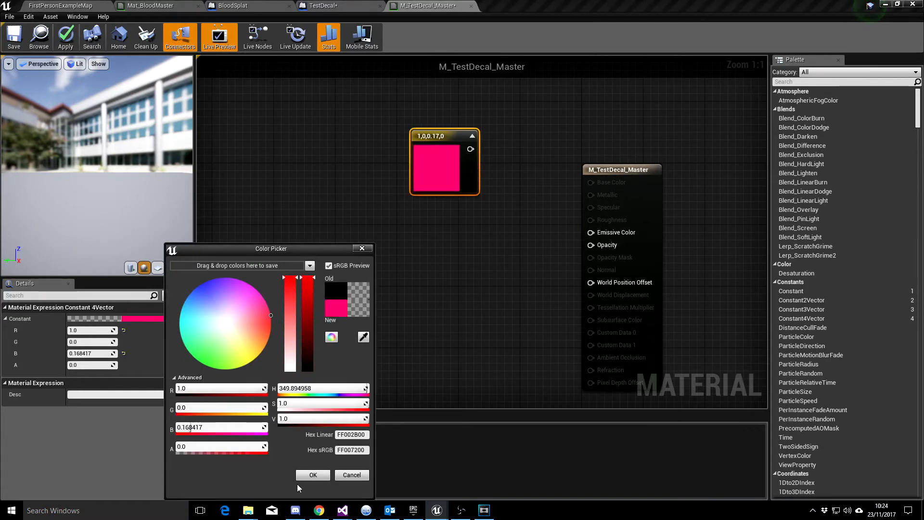
{"action": "left_click", "coordinate": [309, 474]}
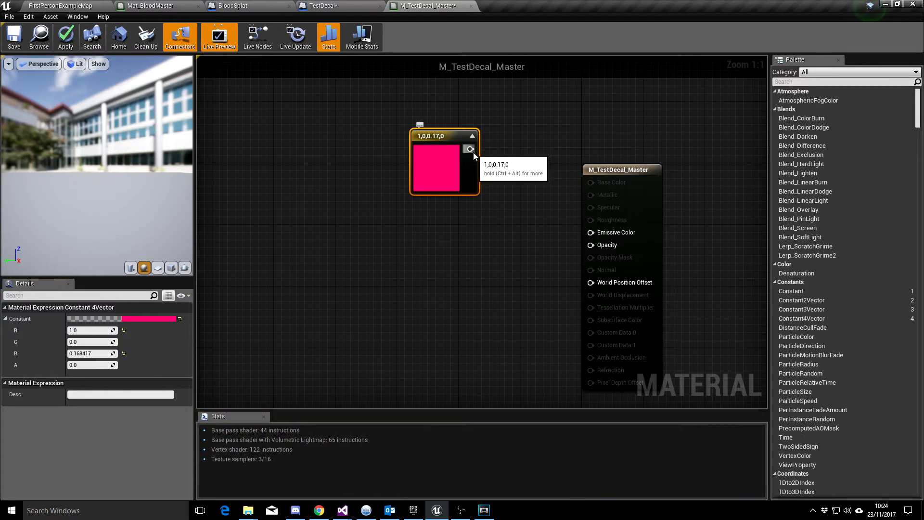
{"action": "left_click_drag", "start_coordinate": [471, 149], "coordinate": [594, 233]}
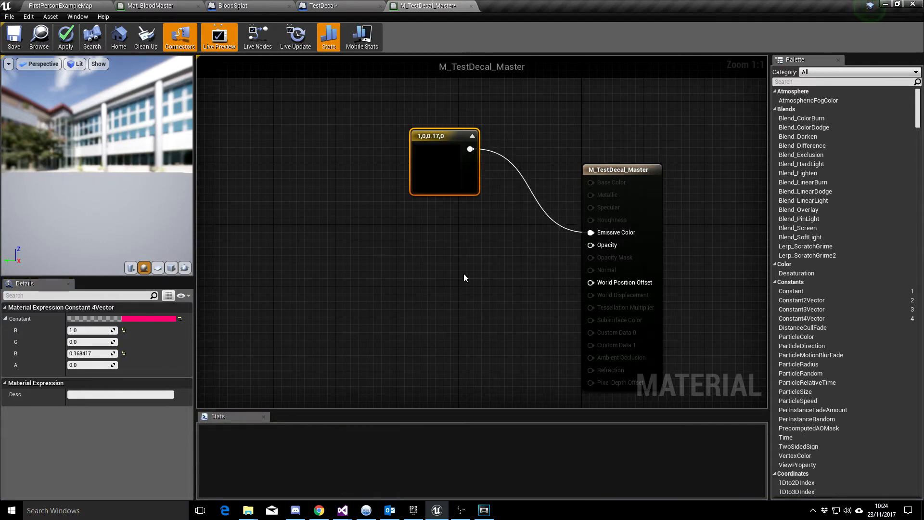
Try feeding the material's Opacity from a Constant node set to 1, and delete that node
{"action": "left_click", "coordinate": [488, 295]}
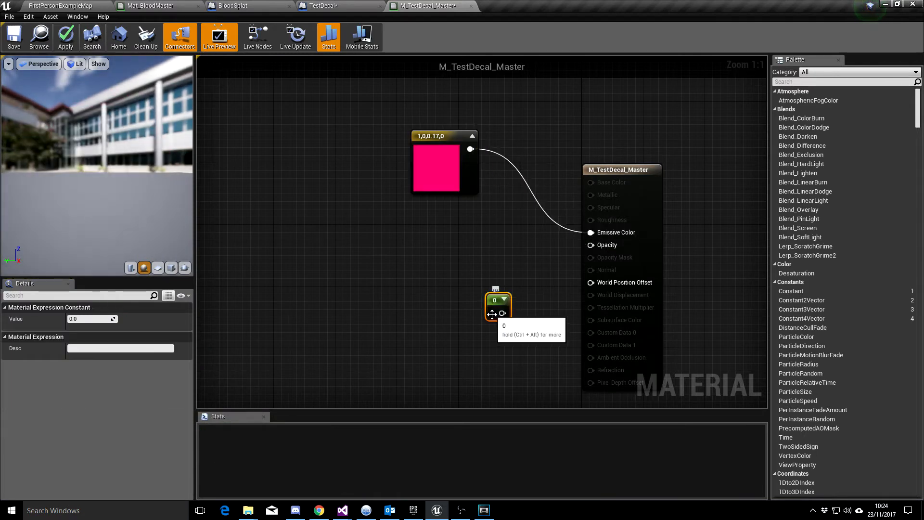
{"action": "left_click_drag", "start_coordinate": [501, 312], "coordinate": [591, 245]}
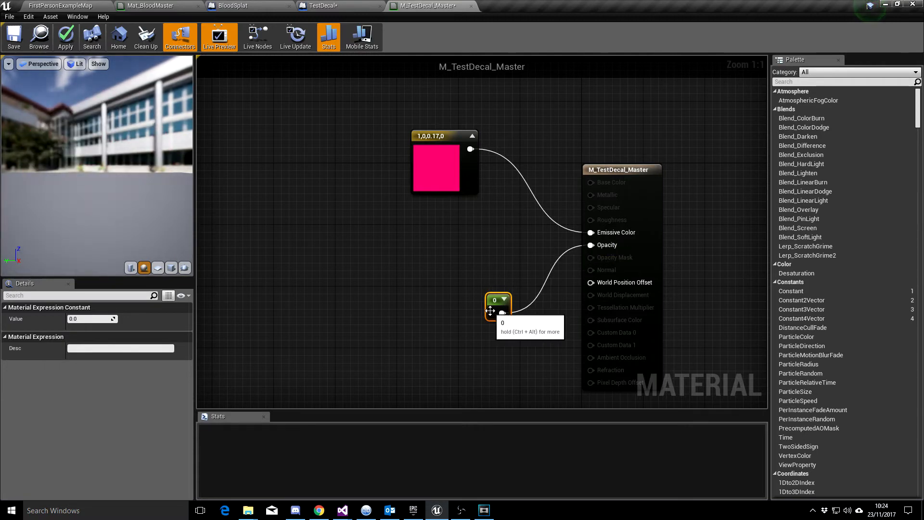
{"action": "left_click", "coordinate": [93, 319]}
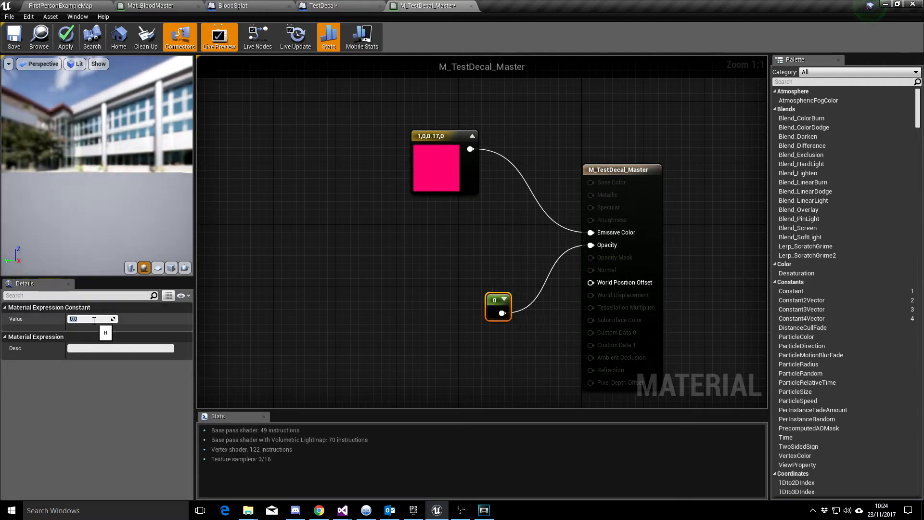
{"action": "key", "text": "Return"}
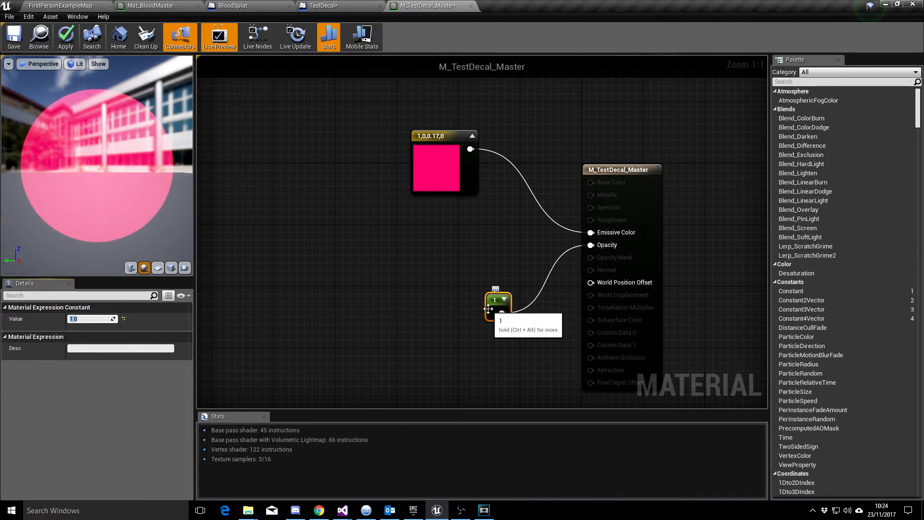
{"action": "key", "text": "Delete"}
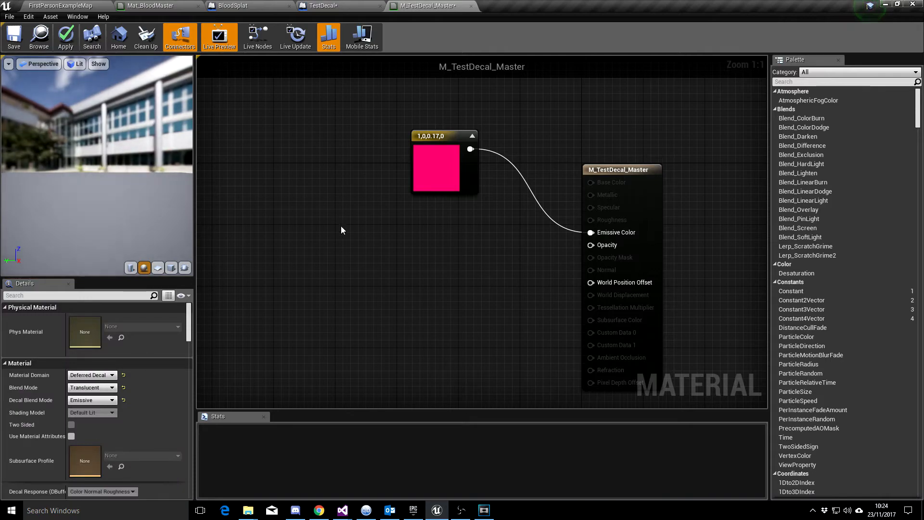
Add the splatmask texture to the material graph as a Texture Sample and connect its red channel to Opacity
{"action": "left_click_drag", "start_coordinate": [447, 10], "coordinate": [481, 118]}
{"action": "left_click_drag", "start_coordinate": [192, 424], "coordinate": [602, 212]}
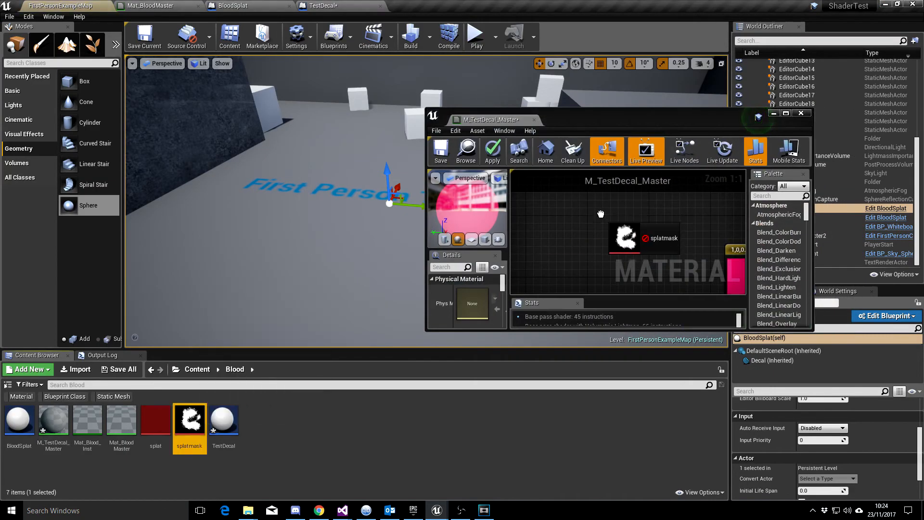
{"action": "double_click", "coordinate": [755, 117]}
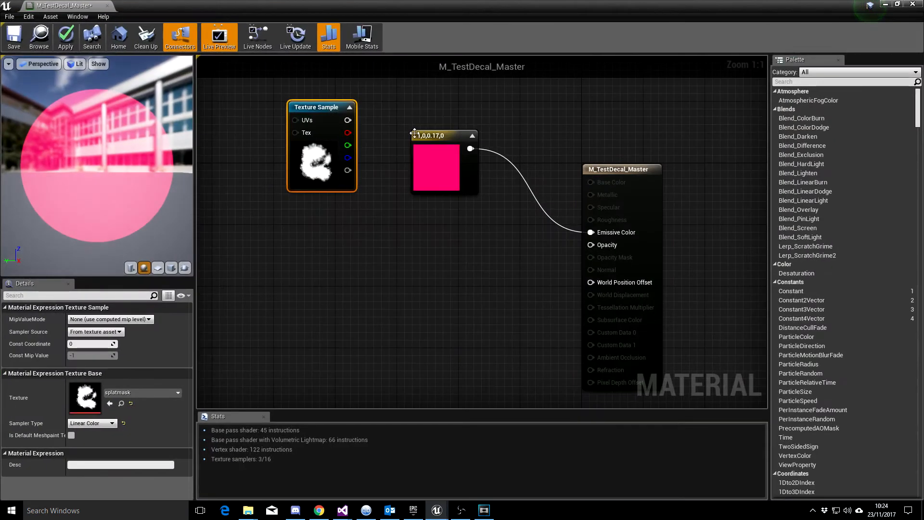
{"action": "left_click_drag", "start_coordinate": [328, 108], "coordinate": [421, 251]}
{"action": "left_click_drag", "start_coordinate": [616, 247], "coordinate": [607, 243]}
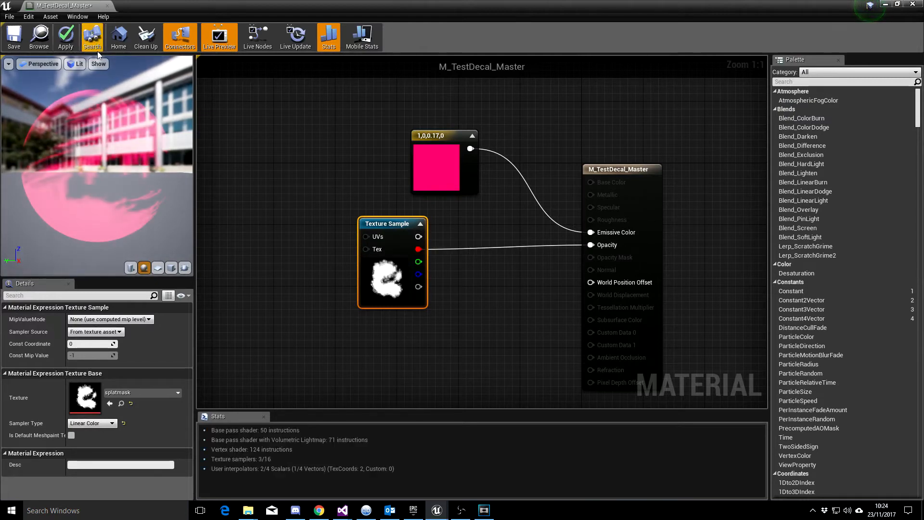
Apply the changes to M_TestDecal_Master, save it and close its editor
{"action": "left_click", "coordinate": [66, 38]}
{"action": "left_click", "coordinate": [14, 43]}
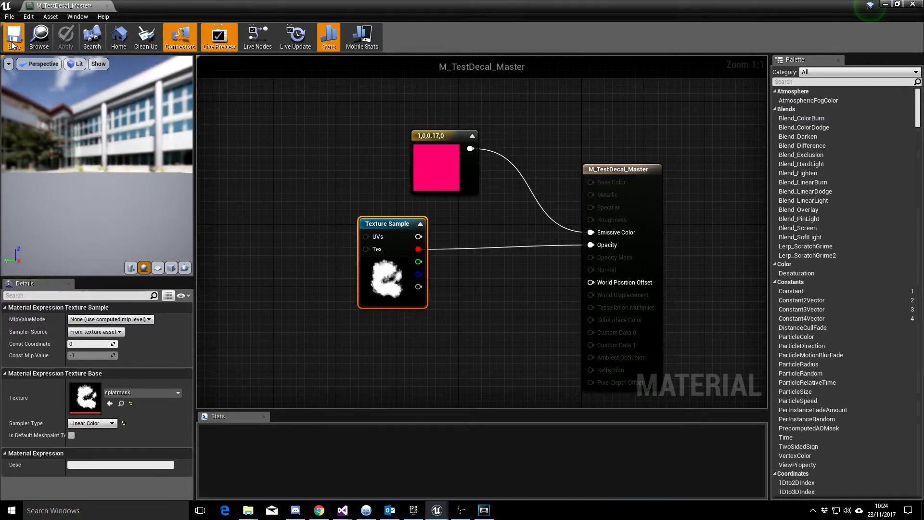
{"action": "left_click", "coordinate": [107, 5]}
Open the TestDecal blueprint, assign M_TestDecal_Master as the Decal component's material, and save the blueprint
{"action": "double_click", "coordinate": [222, 430]}
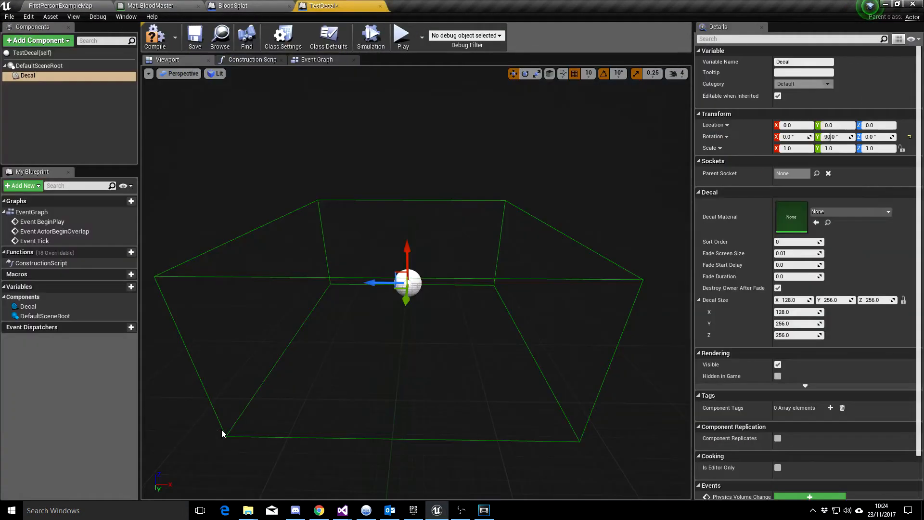
{"action": "left_click", "coordinate": [878, 213]}
{"action": "scroll", "coordinate": [867, 361], "scroll_direction": "down", "scroll_amount": 10}
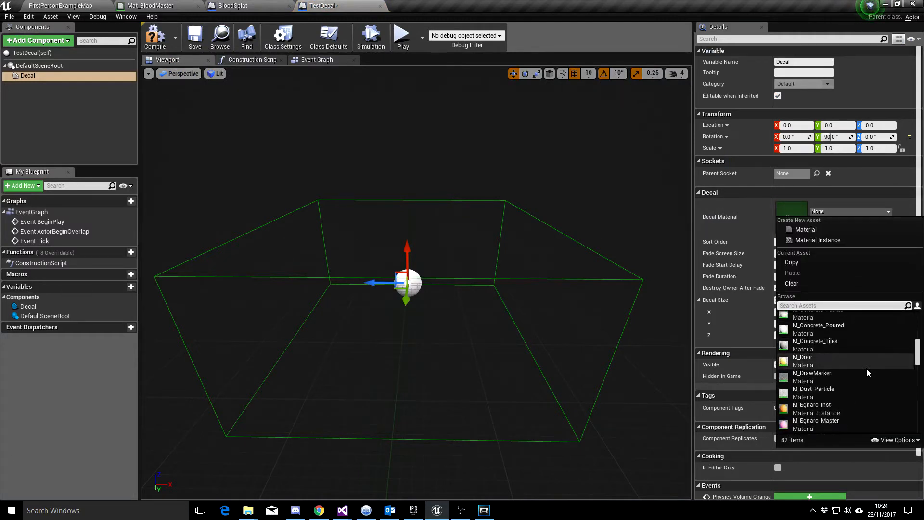
{"action": "scroll", "coordinate": [867, 368], "scroll_direction": "down", "scroll_amount": 8}
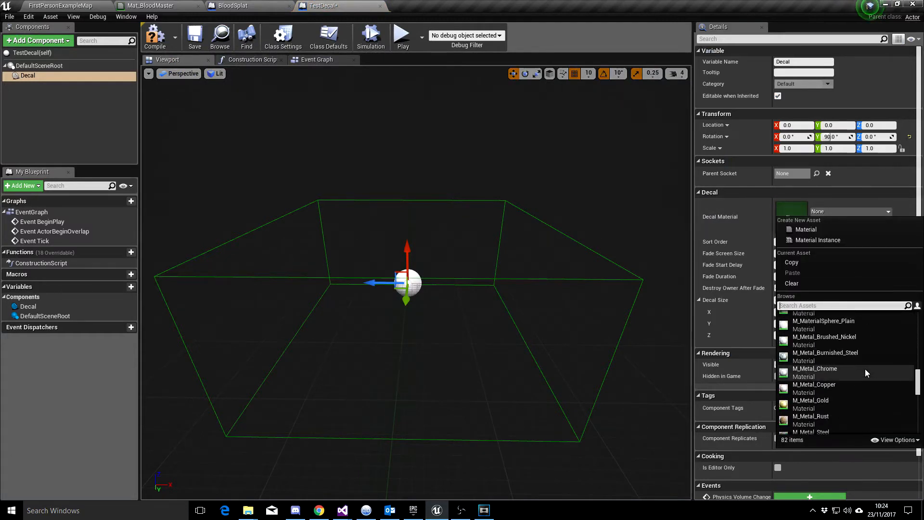
{"action": "scroll", "coordinate": [865, 368], "scroll_direction": "down", "scroll_amount": 8}
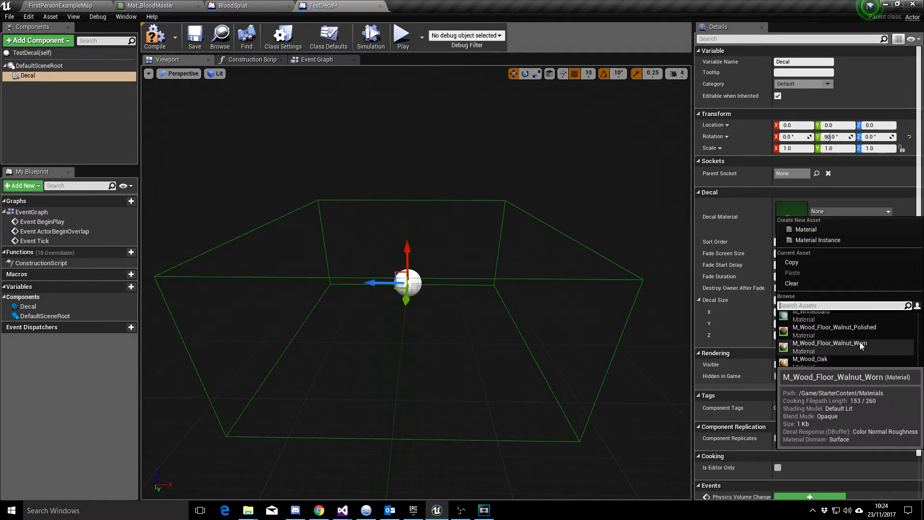
{"action": "type", "text": "M_Te4"}
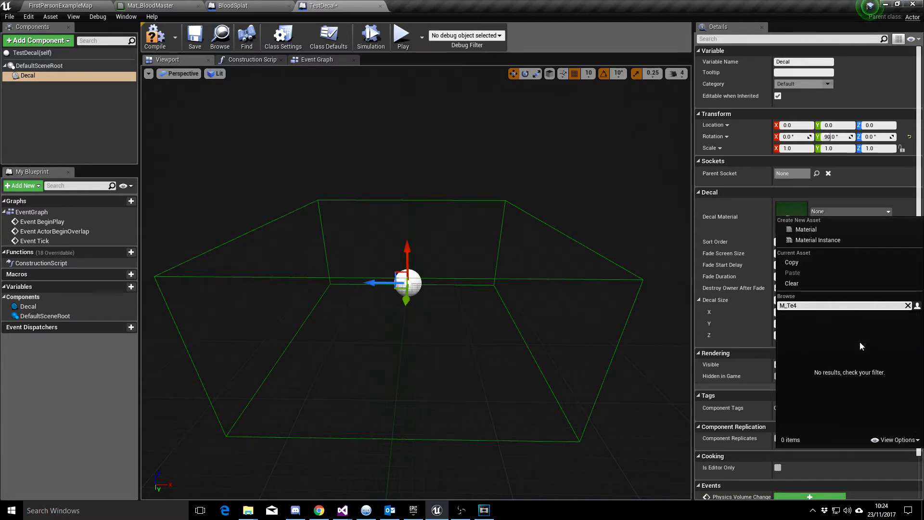
{"action": "key", "text": "BackSpace"}
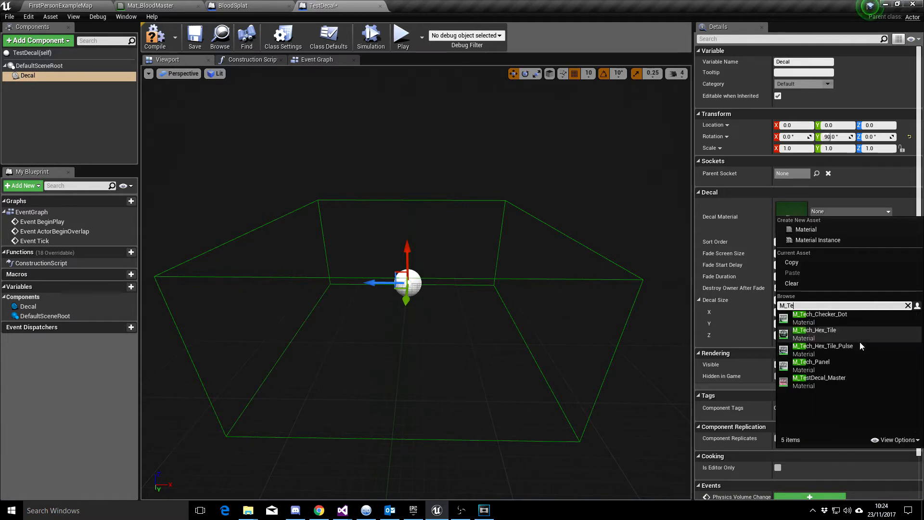
{"action": "left_click", "coordinate": [841, 384]}
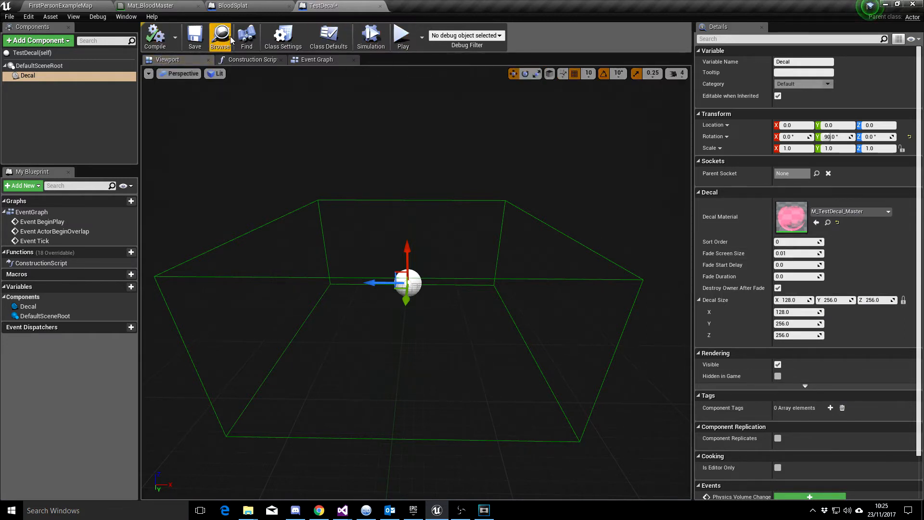
{"action": "left_click", "coordinate": [195, 38]}
Place two TestDecal actors on the floor of FirstPersonExampleMap, one over the end of the First Person Template text and one in front of it
{"action": "left_click", "coordinate": [70, 4]}
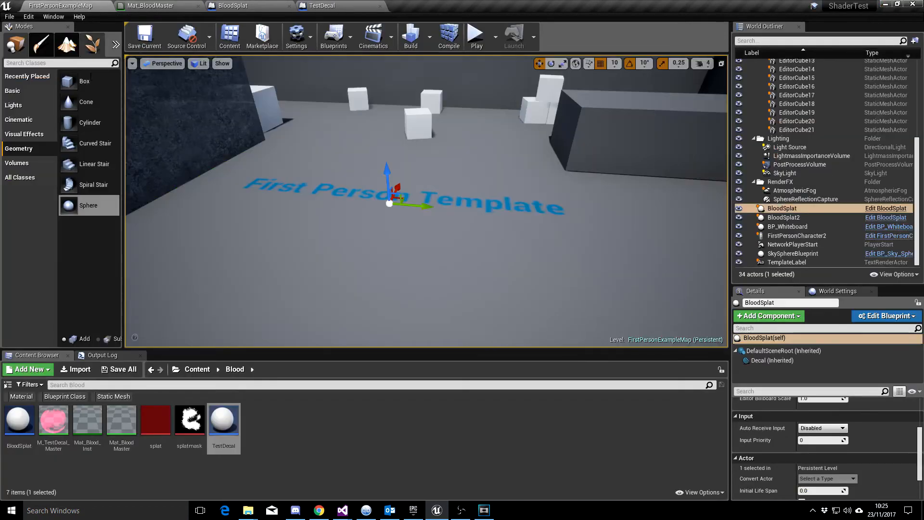
{"action": "left_click_drag", "start_coordinate": [223, 421], "coordinate": [592, 205]}
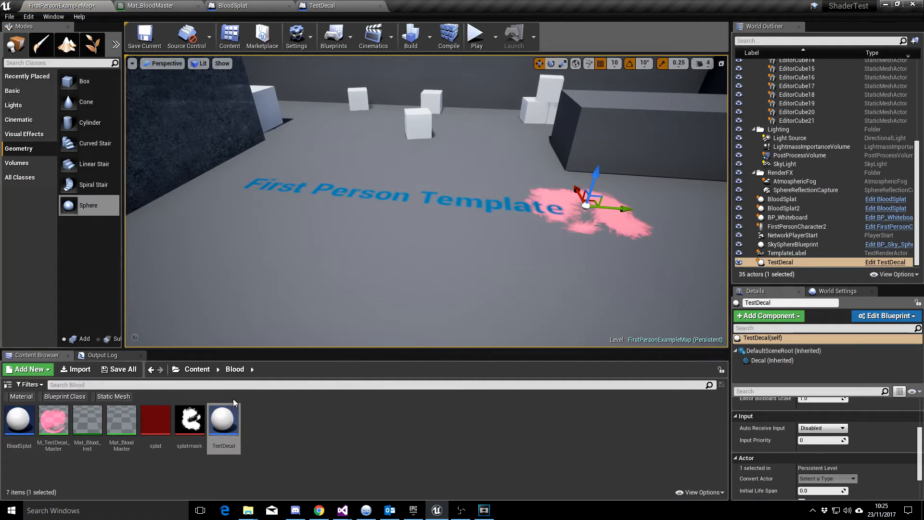
{"action": "left_click_drag", "start_coordinate": [231, 415], "coordinate": [333, 317]}
{"action": "right_click_drag", "start_coordinate": [332, 317], "coordinate": [429, 241]}
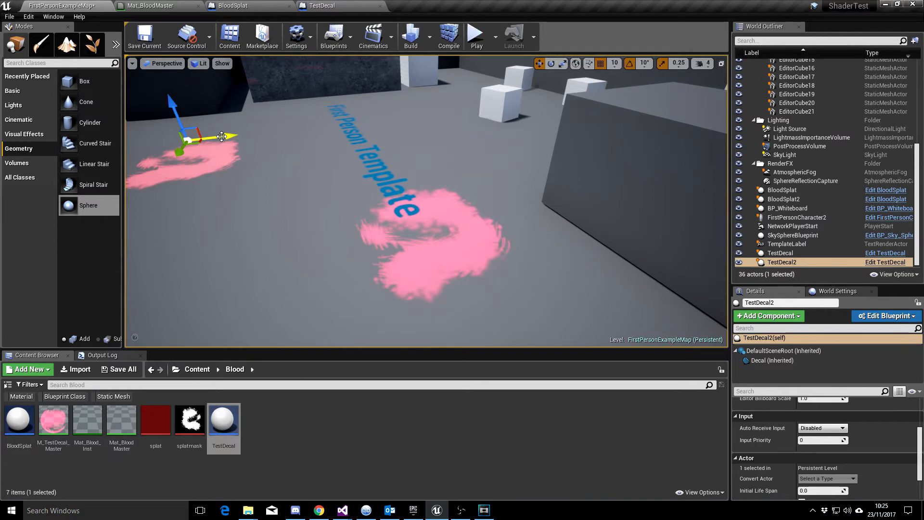
Move the second TestDecal across to the nearest white cube so it projects onto it, and shift it off onto the floor beside the cube
{"action": "left_click_drag", "start_coordinate": [222, 136], "coordinate": [501, 142]}
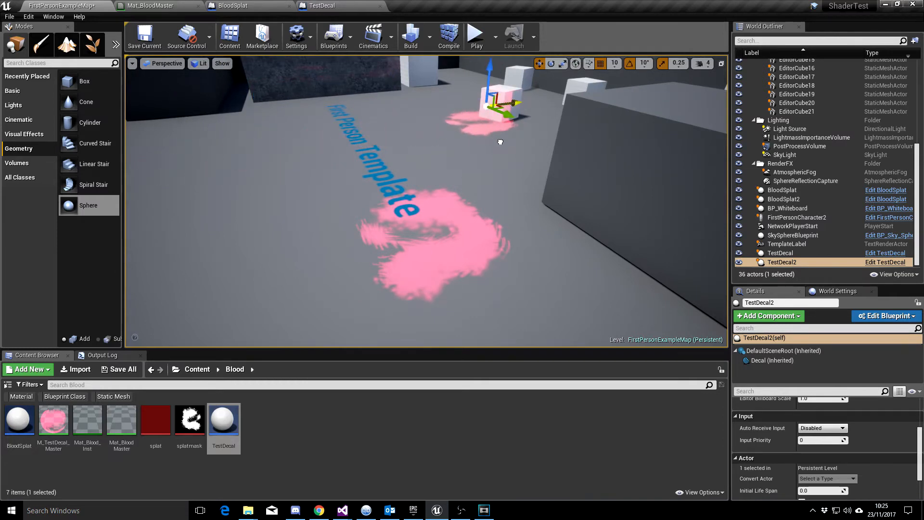
{"action": "right_click_drag", "start_coordinate": [474, 198], "coordinate": [431, 208]}
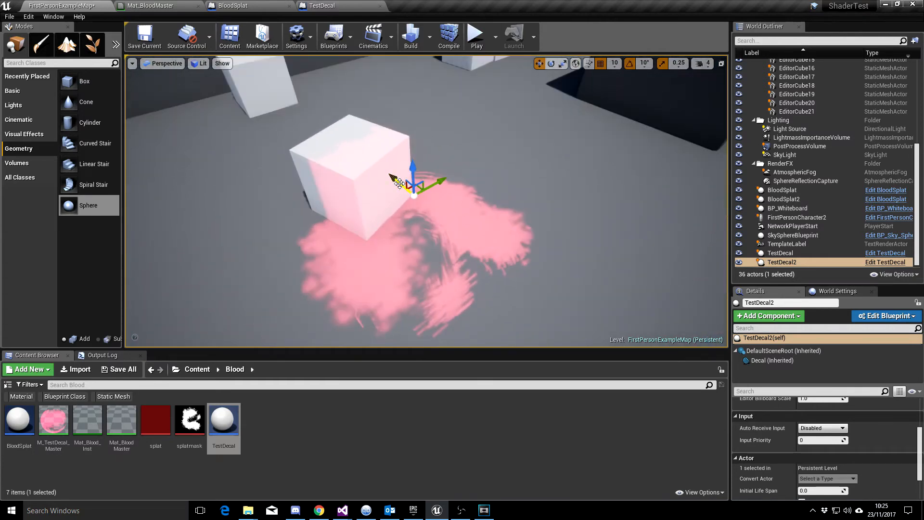
{"action": "left_click_drag", "start_coordinate": [397, 182], "coordinate": [466, 196]}
{"action": "right_click_drag", "start_coordinate": [467, 195], "coordinate": [481, 123]}
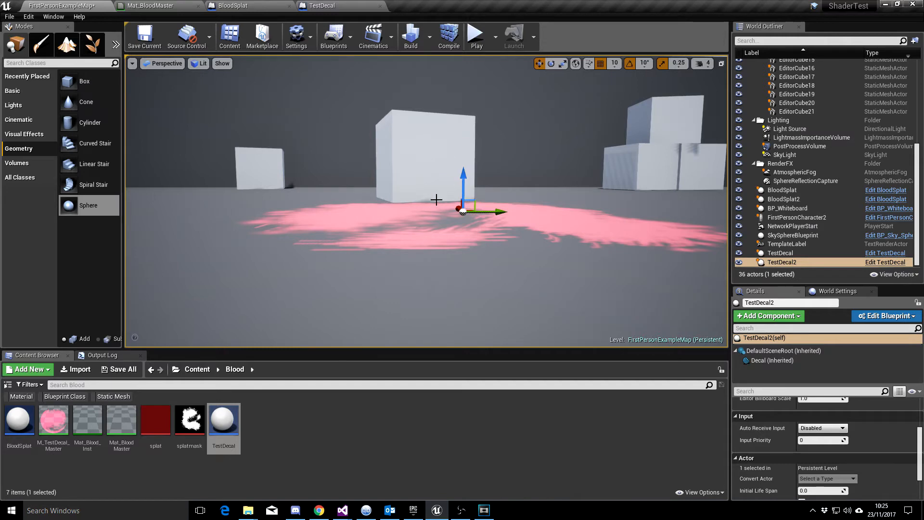
{"action": "right_click_drag", "start_coordinate": [436, 200], "coordinate": [403, 190]}
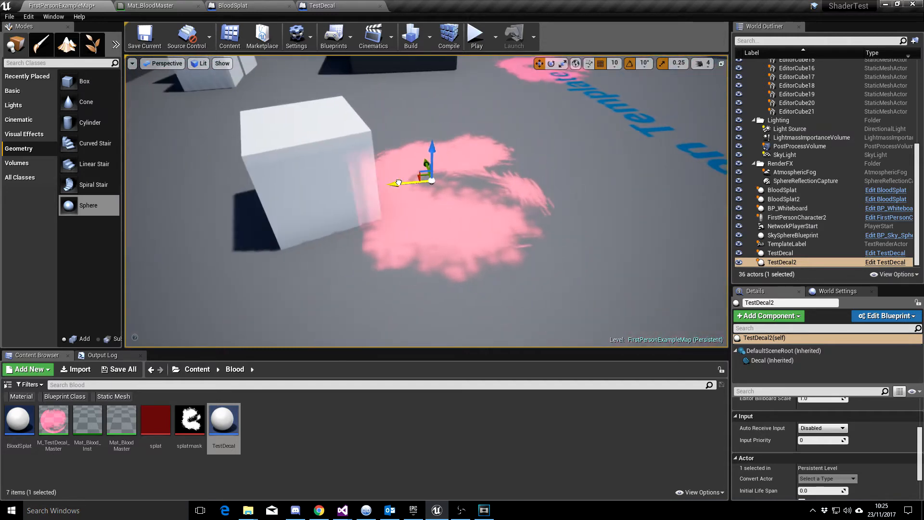
{"action": "left_click_drag", "start_coordinate": [398, 183], "coordinate": [461, 178]}
{"action": "right_click_drag", "start_coordinate": [582, 152], "coordinate": [495, 171]}
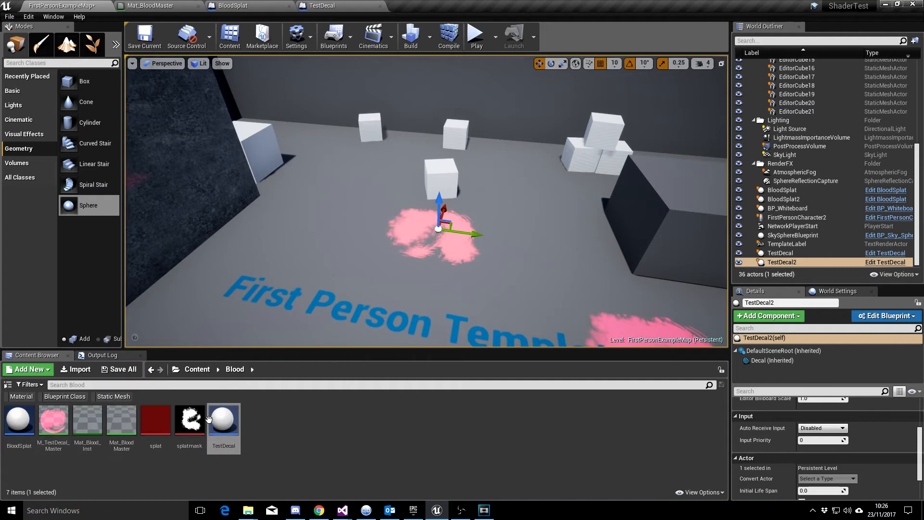
Play the level, walk up to the pink test decals and the light-revealed blood splat to compare them, and stop the session
{"action": "left_click", "coordinate": [475, 36]}
{"action": "key", "text": "w"}
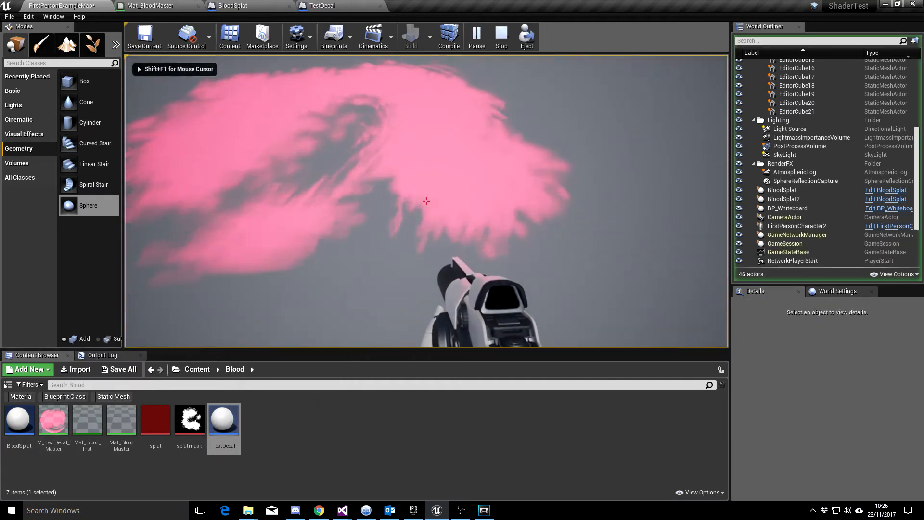
{"action": "key", "text": "s"}
{"action": "key", "text": "w"}
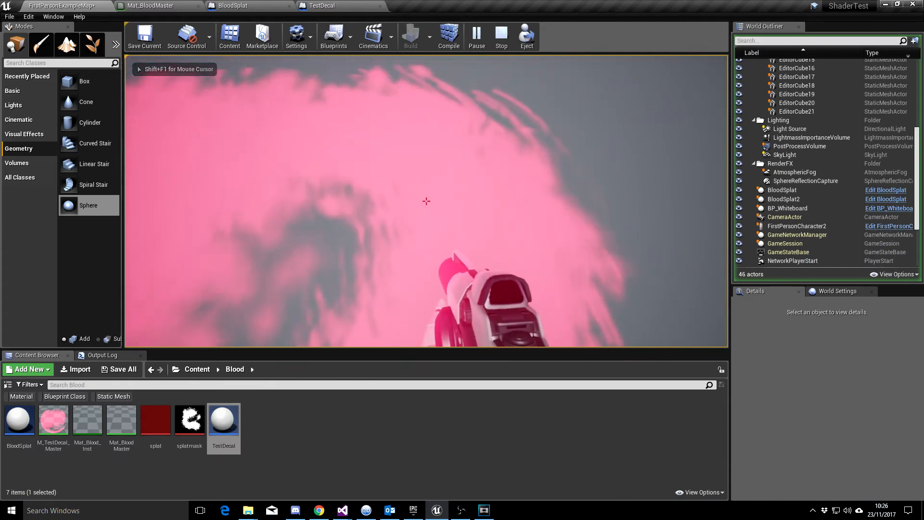
{"action": "key", "text": "s"}
{"action": "key", "text": "s"}
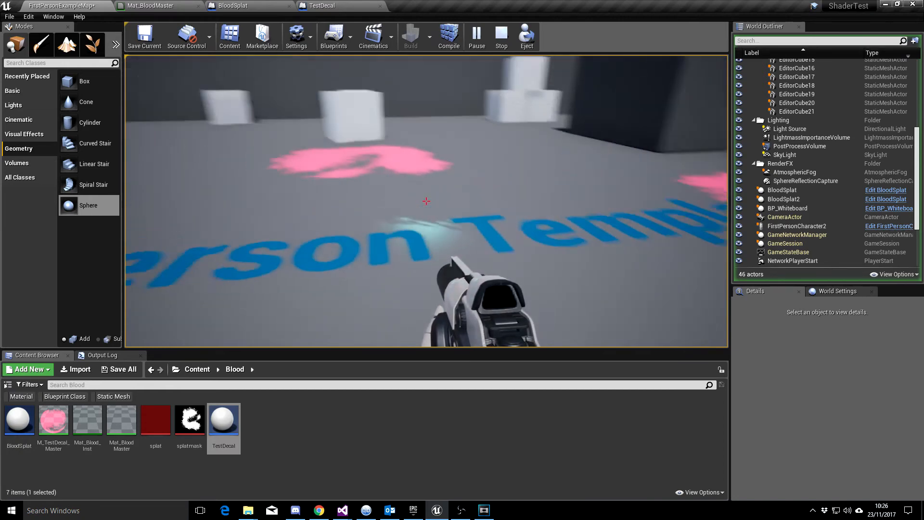
{"action": "key", "text": "w"}
{"action": "key", "text": "w"}
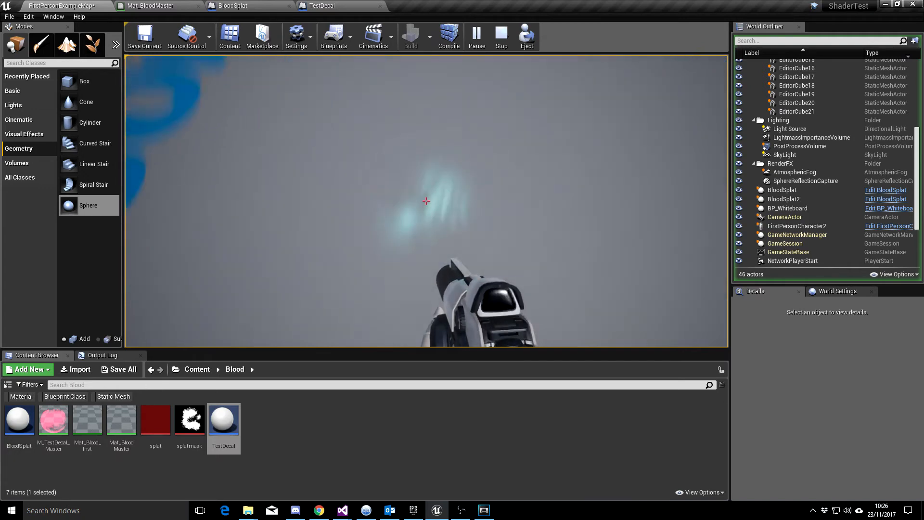
{"action": "key", "text": "Escape"}
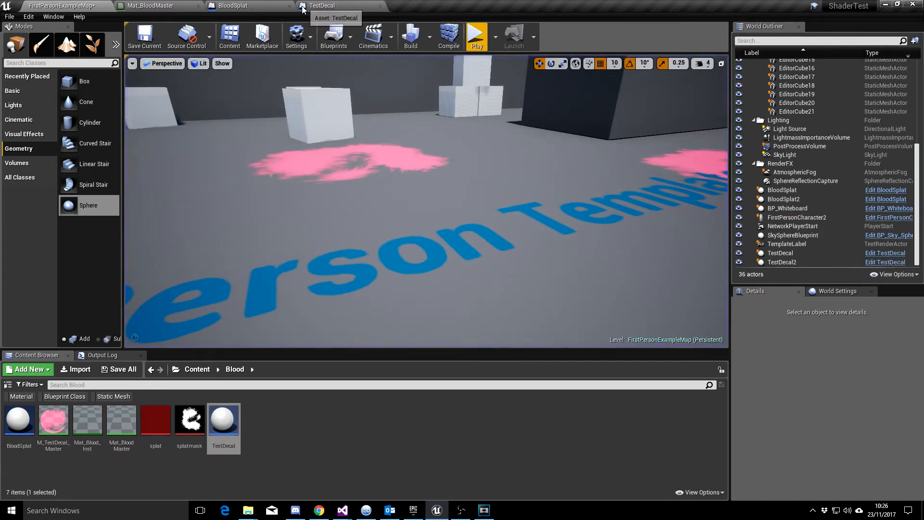
Close the TestDecal blueprint editor, view the Mat_BloodMaster material graph, and return to the level
{"action": "left_click", "coordinate": [380, 5]}
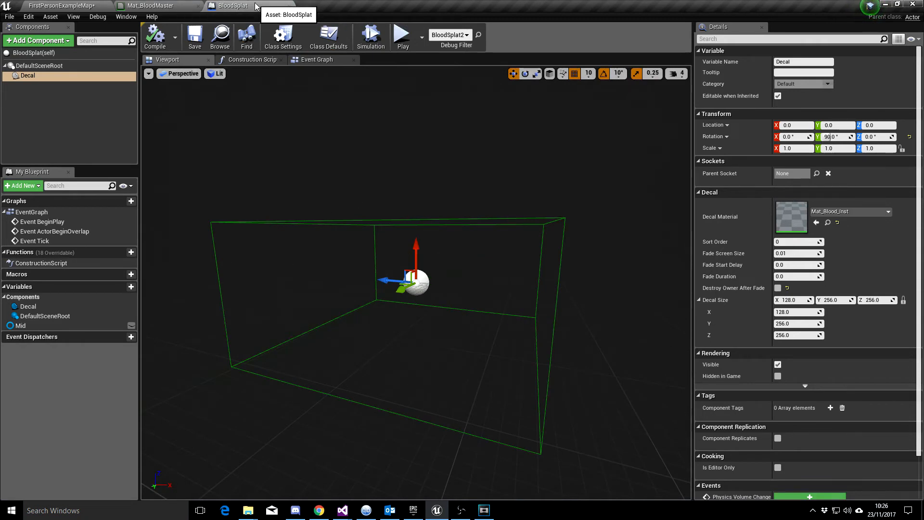
{"action": "left_click", "coordinate": [165, 8]}
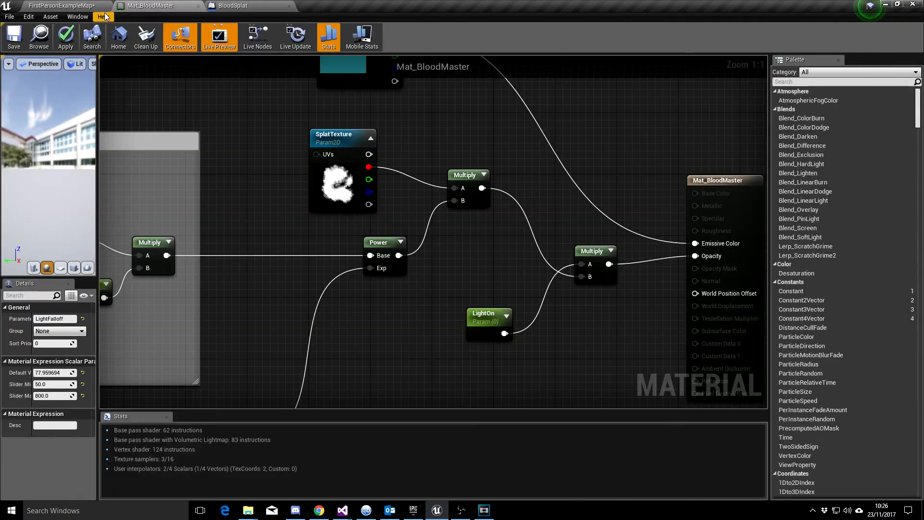
{"action": "left_click", "coordinate": [62, 6]}
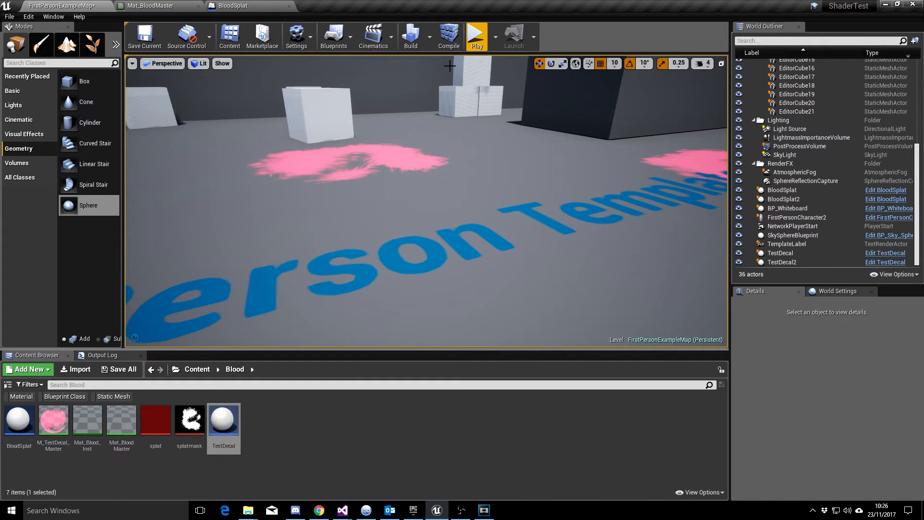
Filter the Content folder by Blueprint Class and open the FirstPersonCharacter blueprint
{"action": "left_click", "coordinate": [194, 370]}
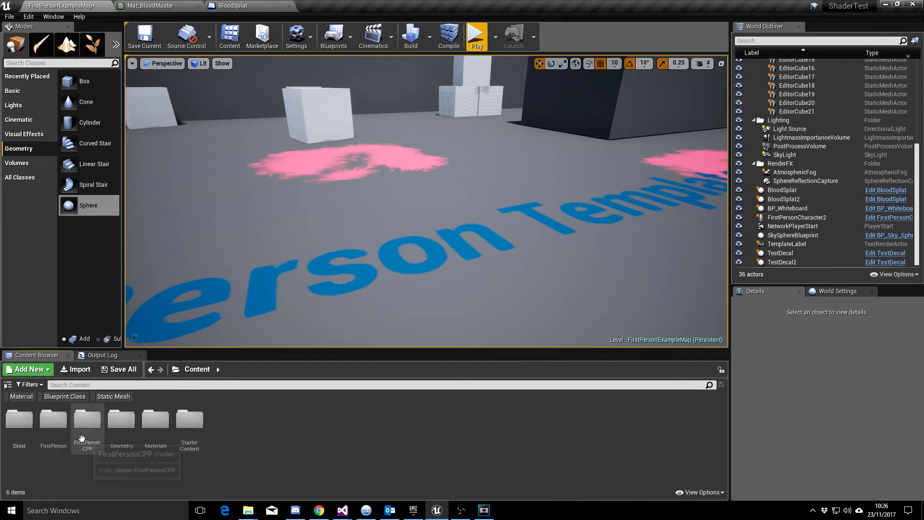
{"action": "double_click", "coordinate": [53, 423]}
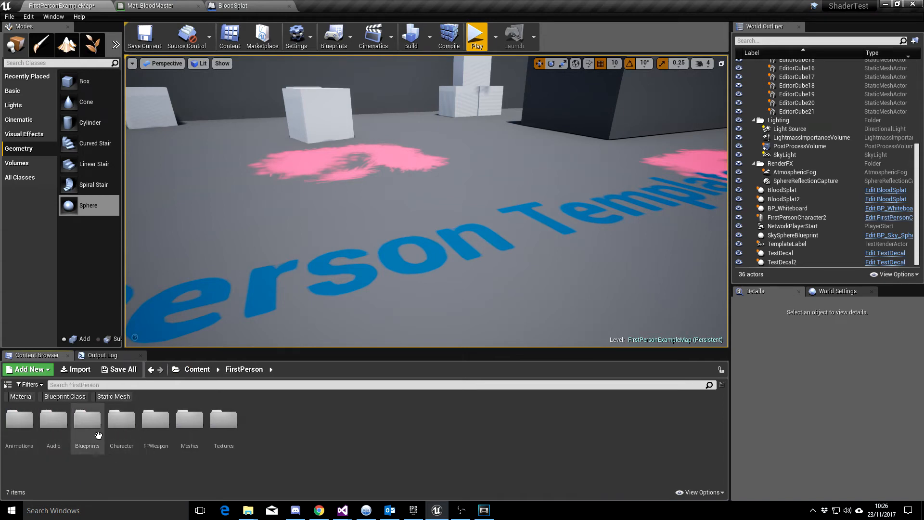
{"action": "double_click", "coordinate": [121, 433]}
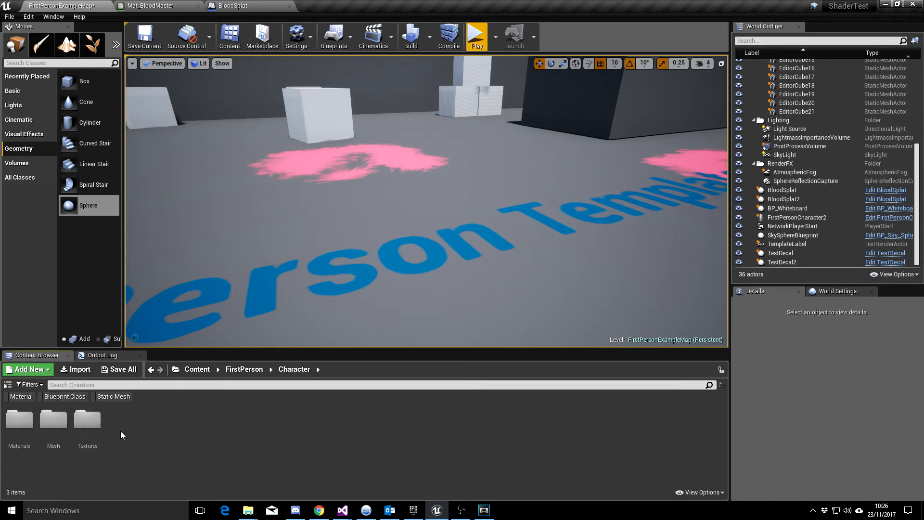
{"action": "left_click", "coordinate": [77, 397]}
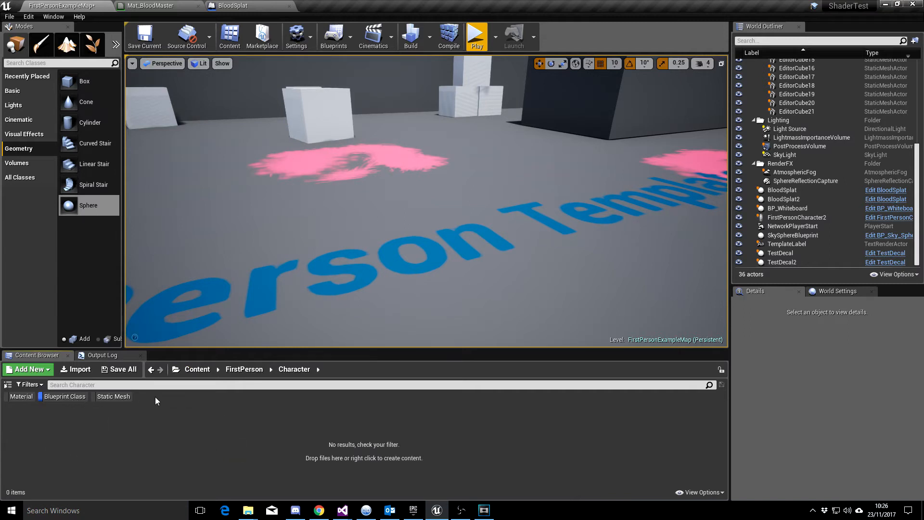
{"action": "left_click", "coordinate": [197, 372]}
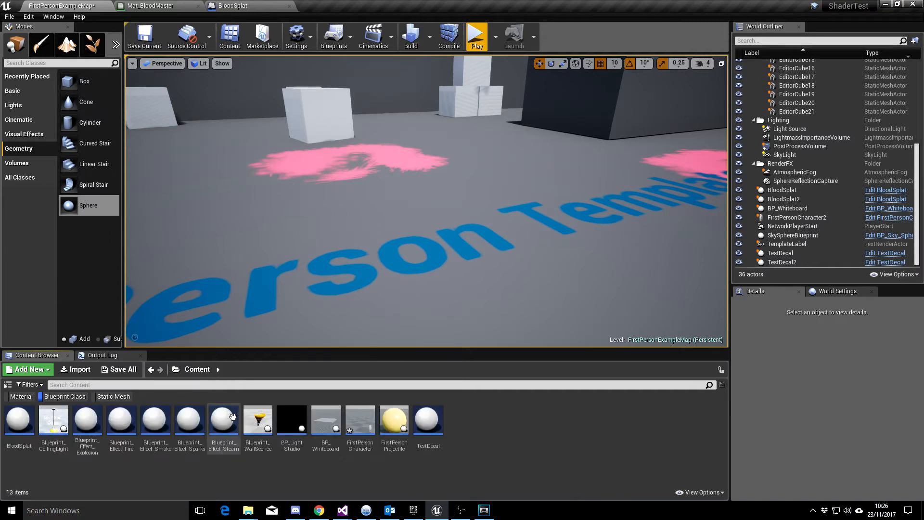
{"action": "double_click", "coordinate": [360, 424]}
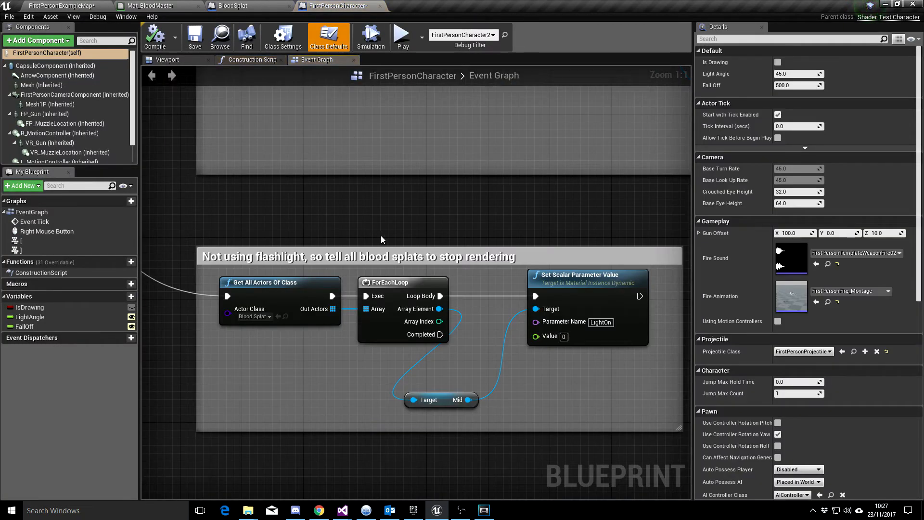
Examine how the Right Mouse Button event sets the Is Drawing variable in FirstPersonCharacter's Event Graph
{"action": "scroll", "coordinate": [381, 236], "scroll_direction": "down", "scroll_amount": 4}
{"action": "right_click_drag", "start_coordinate": [269, 174], "coordinate": [430, 428]}
{"action": "right_click_drag", "start_coordinate": [311, 182], "coordinate": [433, 444]}
{"action": "scroll", "coordinate": [377, 318], "scroll_direction": "up", "scroll_amount": 4}
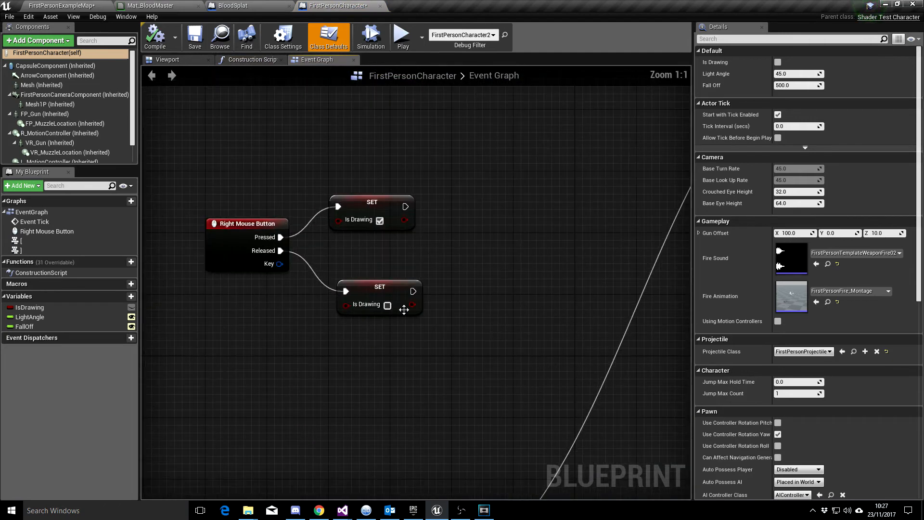
{"action": "right_click_drag", "start_coordinate": [404, 310], "coordinate": [496, 289]}
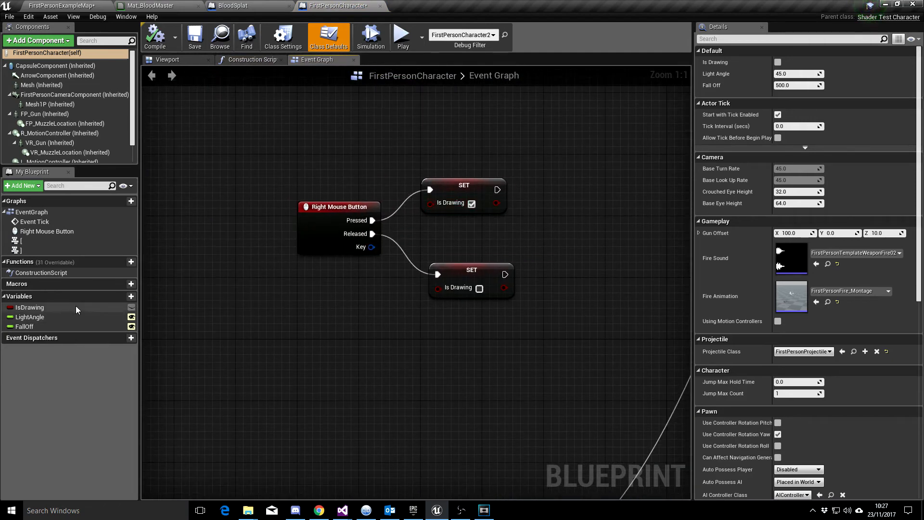
Examine the Event Tick sequence, the Is Drawing branch, and the nodes updating the blood splat decals with light parameters
{"action": "right_click_drag", "start_coordinate": [465, 429], "coordinate": [313, 134]}
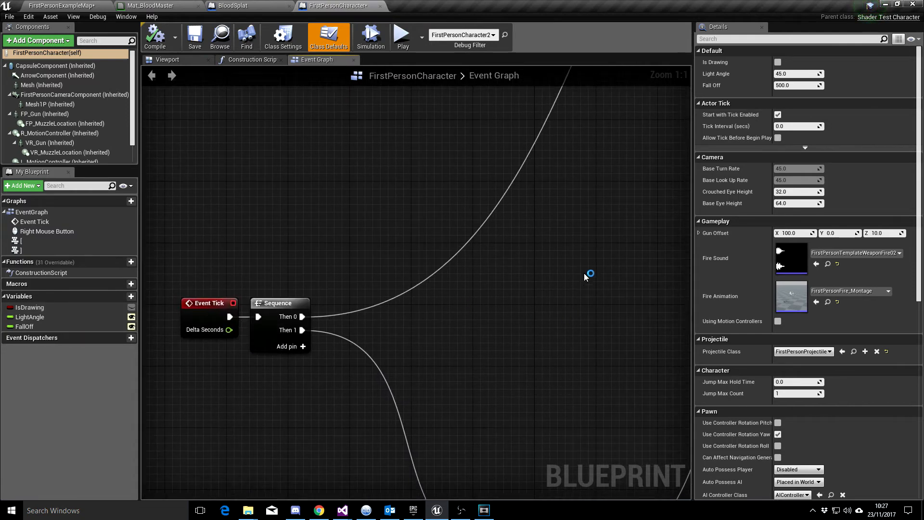
{"action": "mouse_move", "coordinate": [586, 276]}
{"action": "right_mouse_down"}
{"action": "mouse_move", "coordinate": [409, 142]}
{"action": "mouse_move", "coordinate": [412, 118]}
{"action": "mouse_move", "coordinate": [349, 193]}
{"action": "right_mouse_up"}
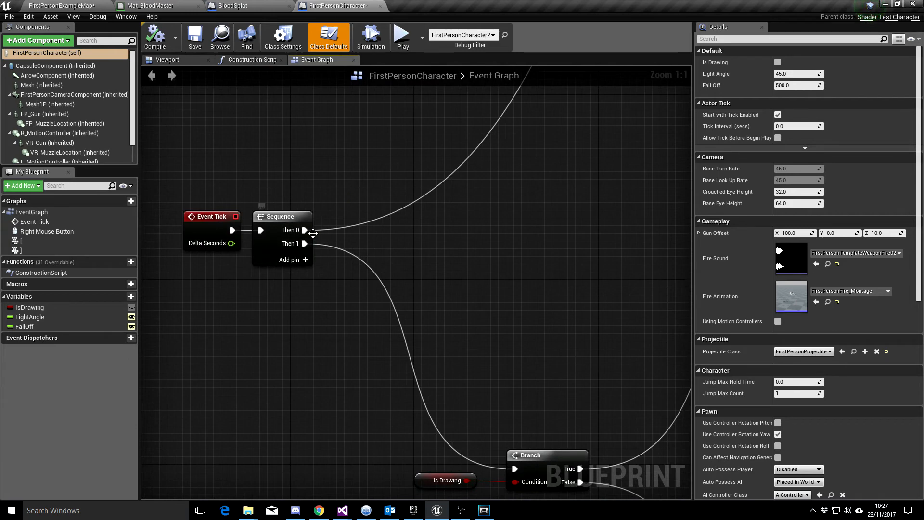
{"action": "mouse_move", "coordinate": [399, 230]}
{"action": "right_mouse_down"}
{"action": "mouse_move", "coordinate": [438, 163]}
{"action": "mouse_move", "coordinate": [250, 79]}
{"action": "mouse_move", "coordinate": [231, 126]}
{"action": "mouse_move", "coordinate": [196, 169]}
{"action": "mouse_move", "coordinate": [185, 150]}
{"action": "mouse_move", "coordinate": [314, 136]}
{"action": "right_mouse_up"}
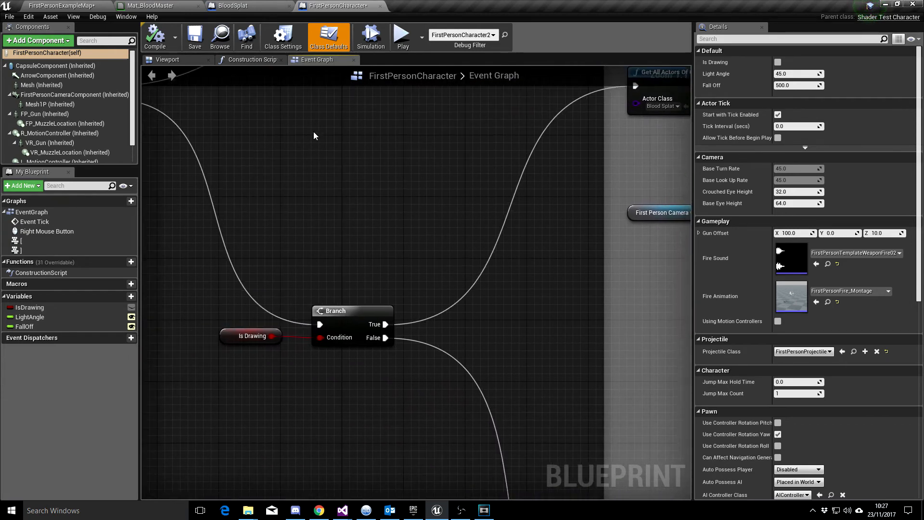
{"action": "right_click_drag", "start_coordinate": [549, 141], "coordinate": [143, 186]}
{"action": "scroll", "coordinate": [202, 196], "scroll_direction": "down", "scroll_amount": 3}
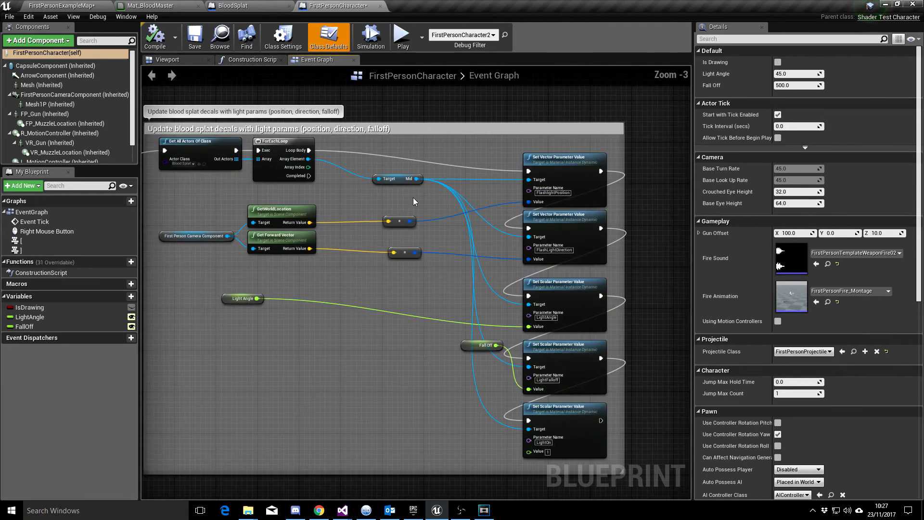
Widen the graph area and examine how the flashlight position, direction, angle, falloff and LightOn parameters are set on each blood splat
{"action": "left_click_drag", "start_coordinate": [693, 175], "coordinate": [903, 175]}
{"action": "right_click_drag", "start_coordinate": [726, 165], "coordinate": [783, 150]}
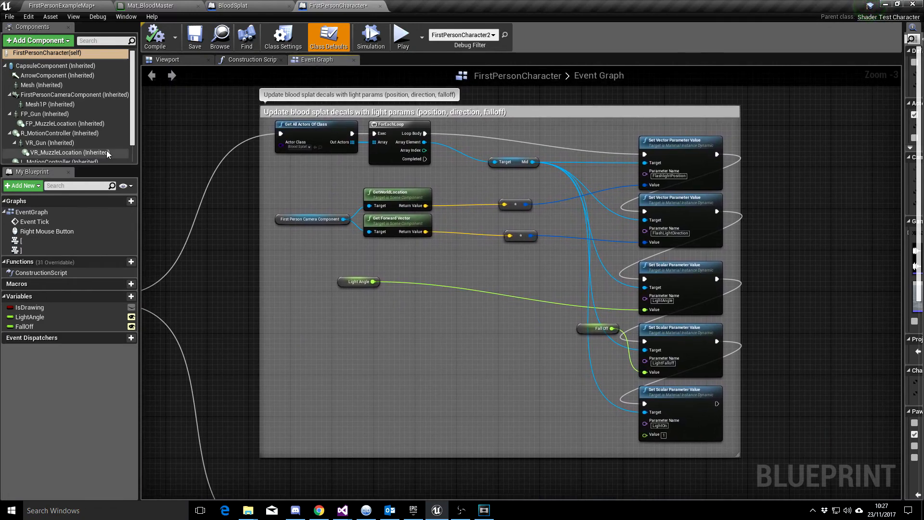
{"action": "scroll", "coordinate": [192, 149], "scroll_direction": "up", "scroll_amount": 2}
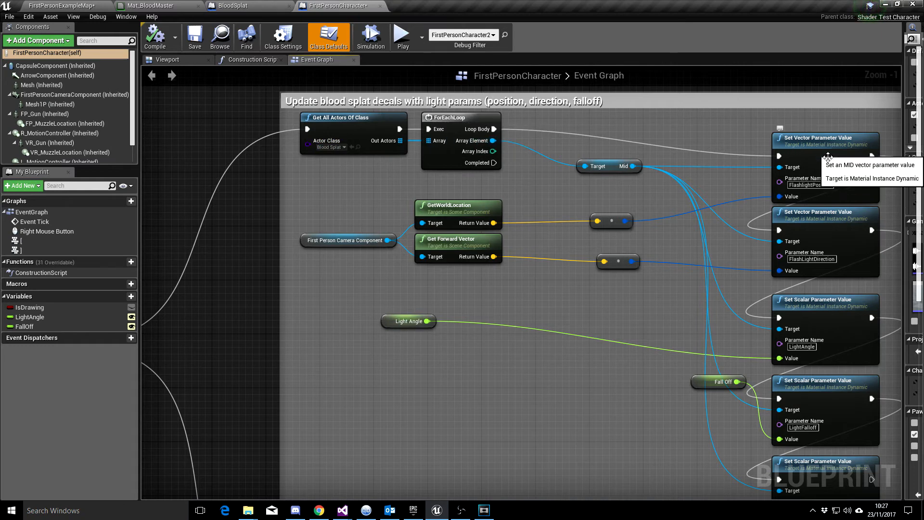
{"action": "right_click_drag", "start_coordinate": [580, 378], "coordinate": [525, 355]}
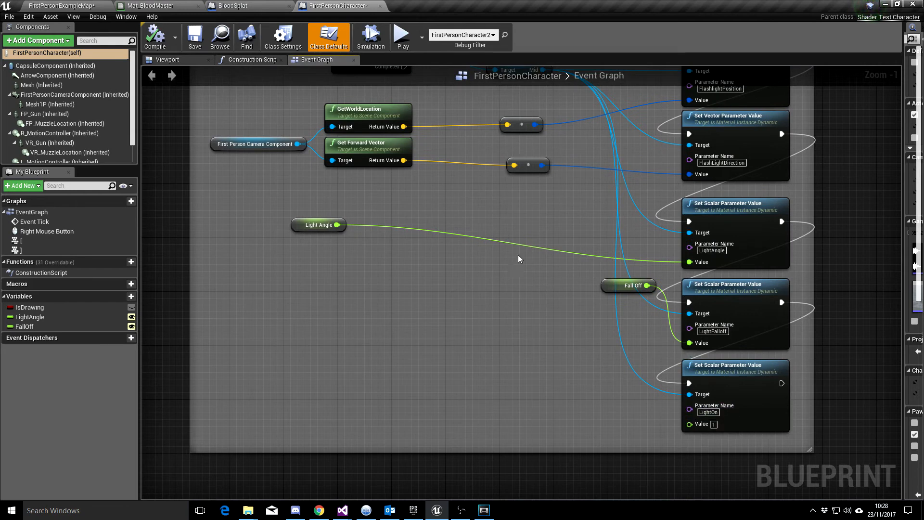
{"action": "right_click_drag", "start_coordinate": [513, 239], "coordinate": [495, 284]}
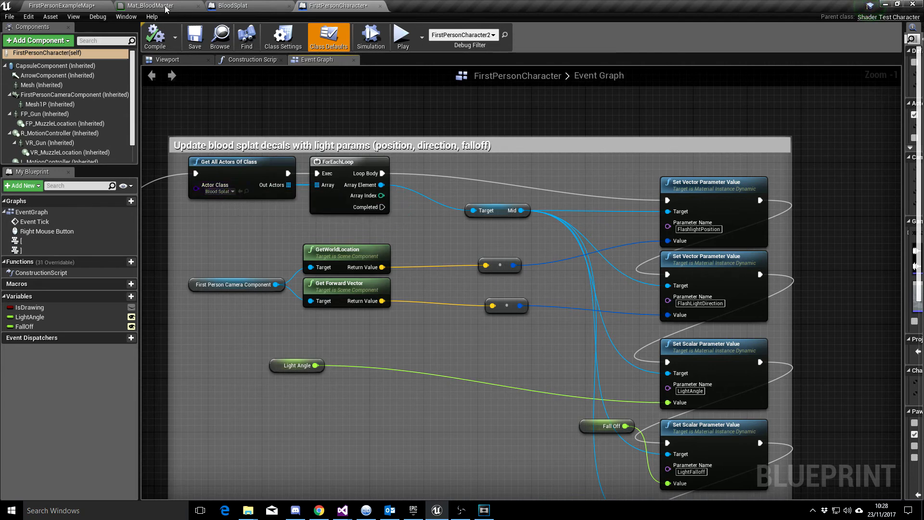
View BloodSplat's Event Graph and inspect the Mid variable that stores the dynamic material instance
{"action": "left_click", "coordinate": [248, 7]}
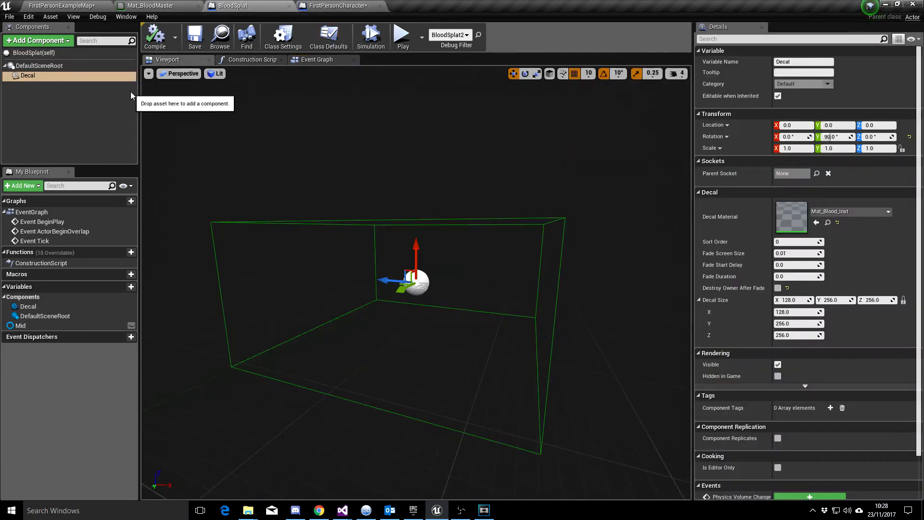
{"action": "left_click", "coordinate": [318, 62]}
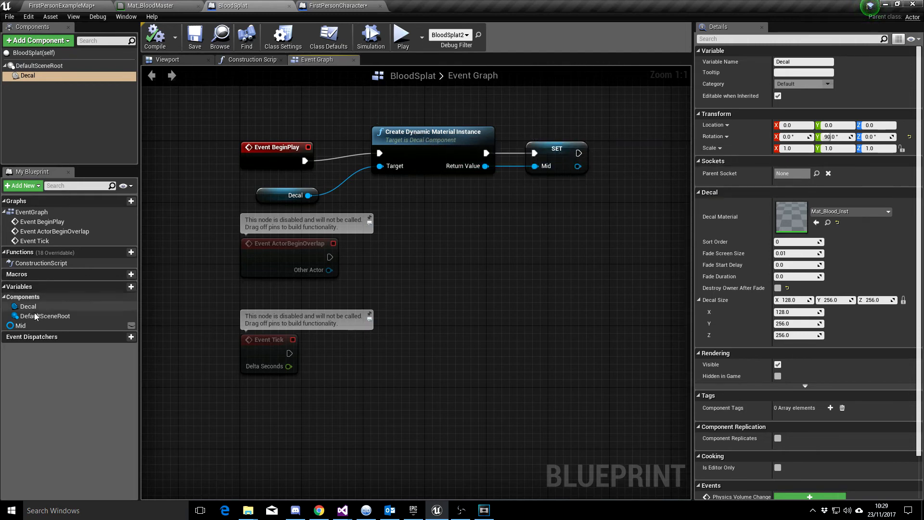
{"action": "left_click", "coordinate": [22, 326]}
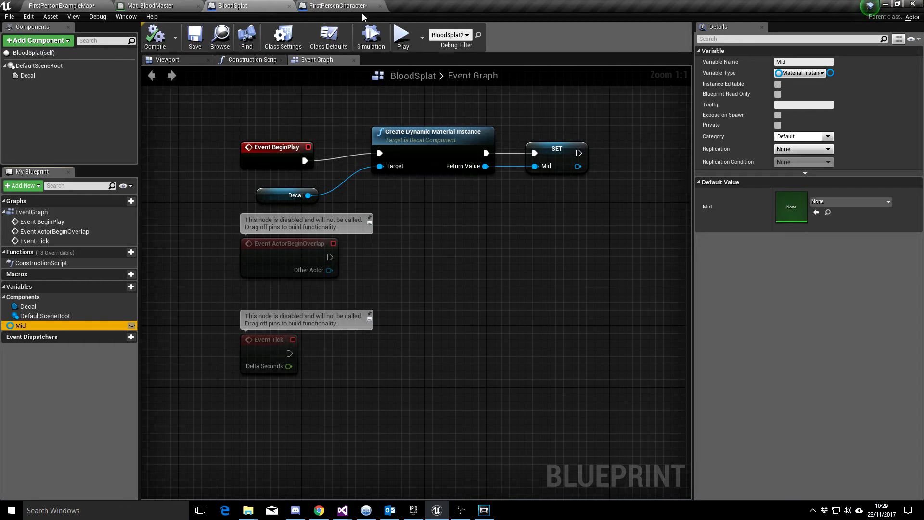
Return to FirstPersonCharacter and examine the Is Drawing branch's False path and how its LightOn value differs from the True path
{"action": "left_click", "coordinate": [344, 7]}
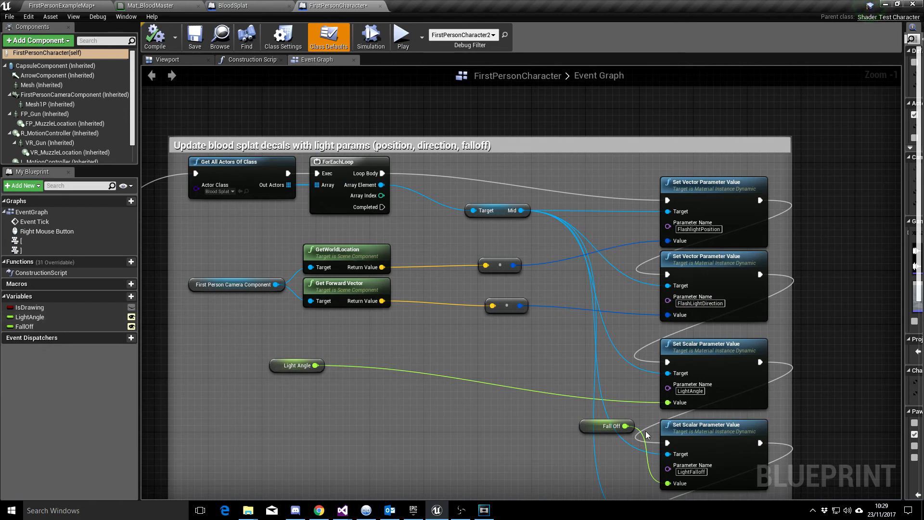
{"action": "scroll", "coordinate": [647, 384], "scroll_direction": "down", "scroll_amount": 3}
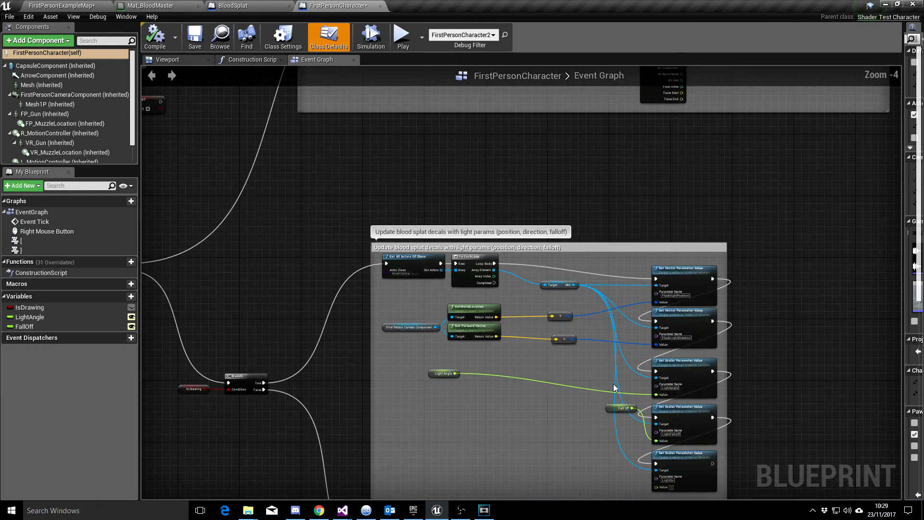
{"action": "right_click_drag", "start_coordinate": [625, 189], "coordinate": [625, 76]}
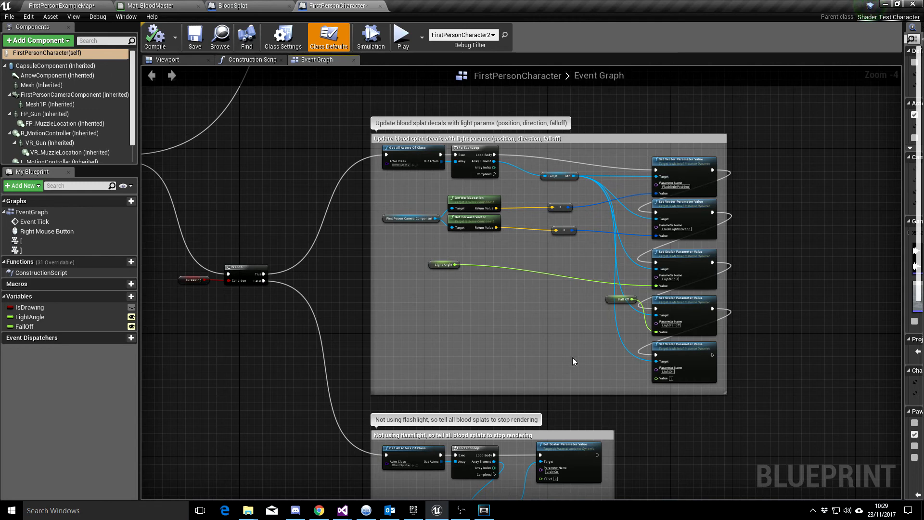
{"action": "right_click_drag", "start_coordinate": [259, 378], "coordinate": [270, 210]}
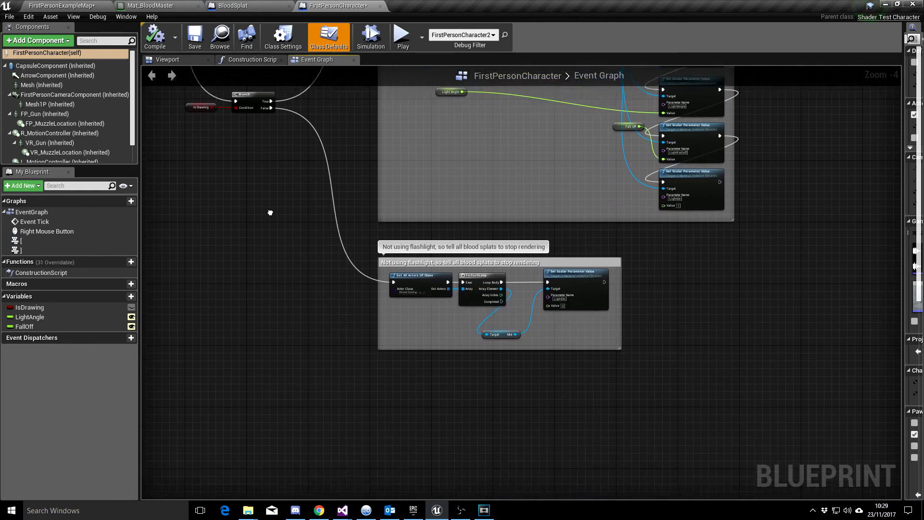
{"action": "scroll", "coordinate": [400, 302], "scroll_direction": "up", "scroll_amount": 4}
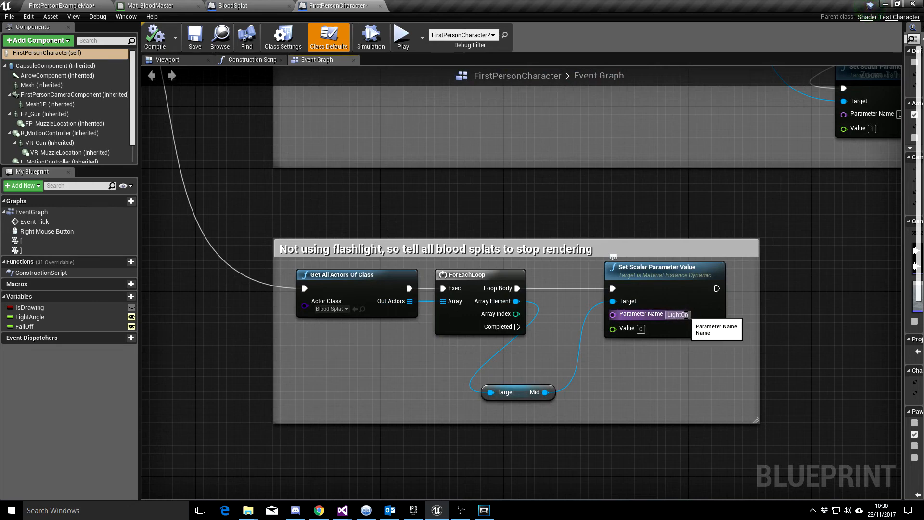
{"action": "right_click_drag", "start_coordinate": [695, 274], "coordinate": [585, 322]}
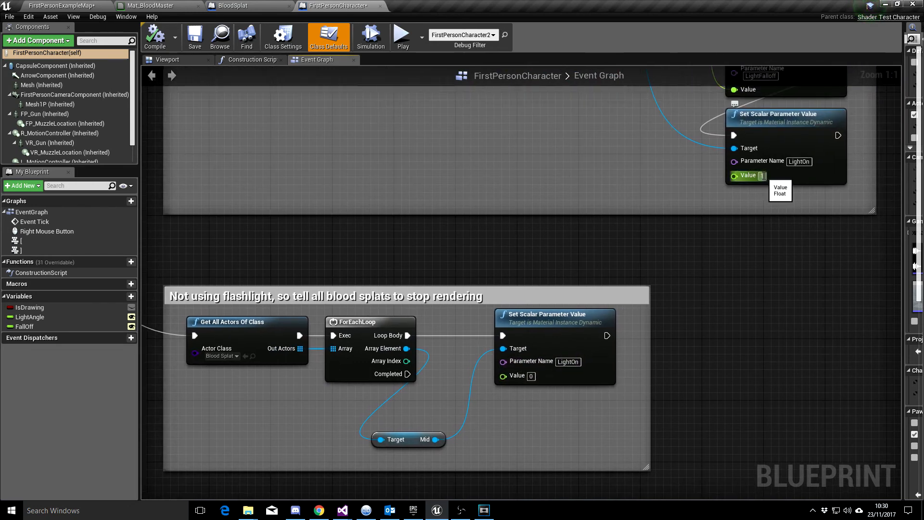
{"action": "right_click_drag", "start_coordinate": [417, 248], "coordinate": [525, 200]}
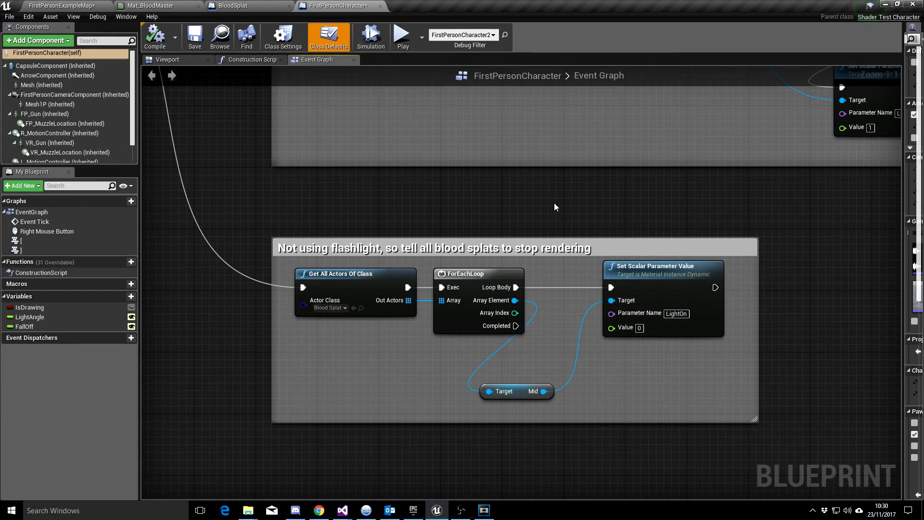
{"action": "right_click_drag", "start_coordinate": [486, 207], "coordinate": [510, 219]}
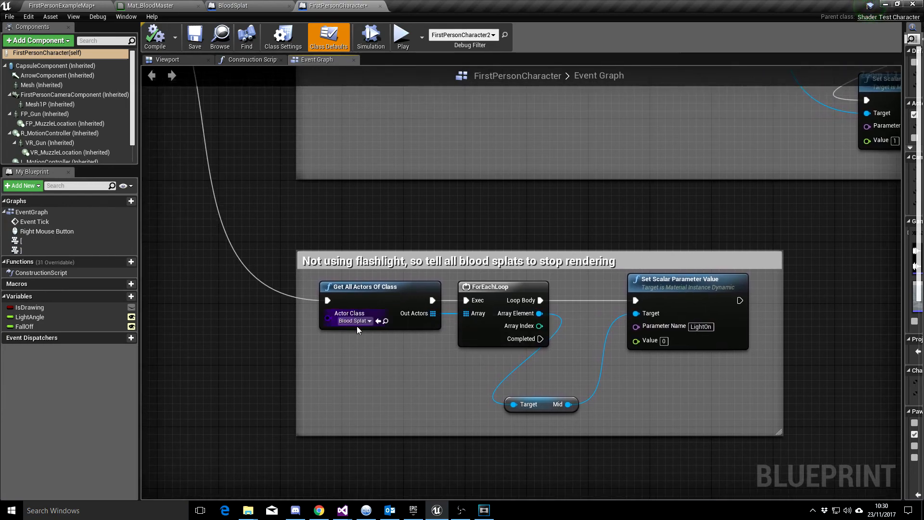
{"action": "scroll", "coordinate": [581, 302], "scroll_direction": "down", "scroll_amount": 3}
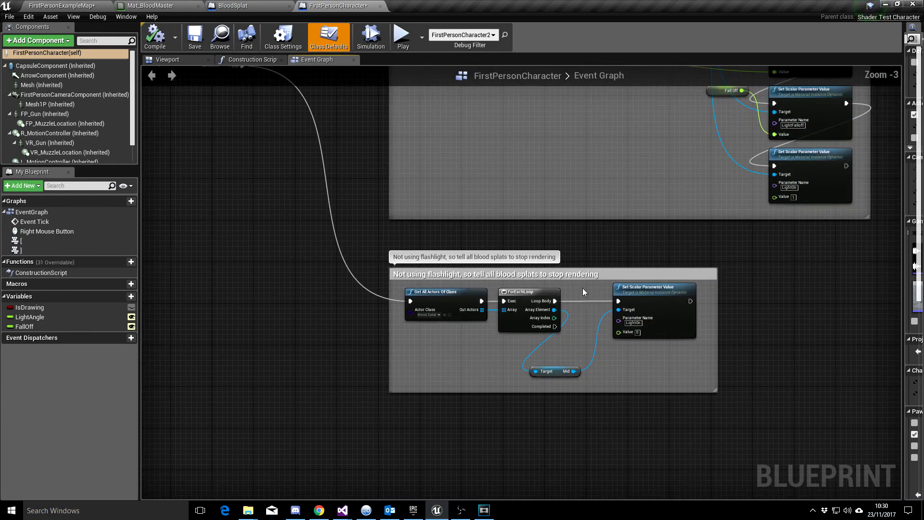
Review the True path's group of nodes that update the blood splat decals with light parameters
{"action": "right_click_drag", "start_coordinate": [335, 155], "coordinate": [273, 330]}
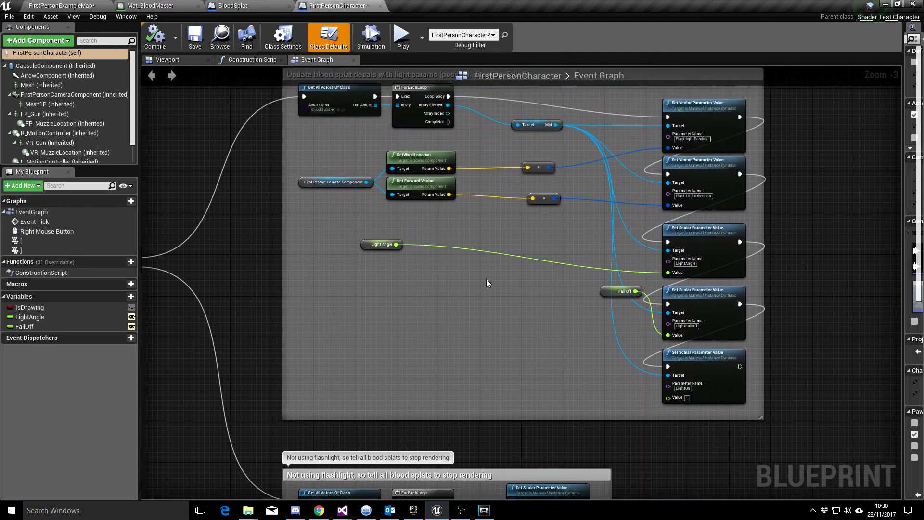
{"action": "scroll", "coordinate": [267, 268], "scroll_direction": "down", "scroll_amount": 2}
{"action": "scroll", "coordinate": [278, 140], "scroll_direction": "up", "scroll_amount": 4}
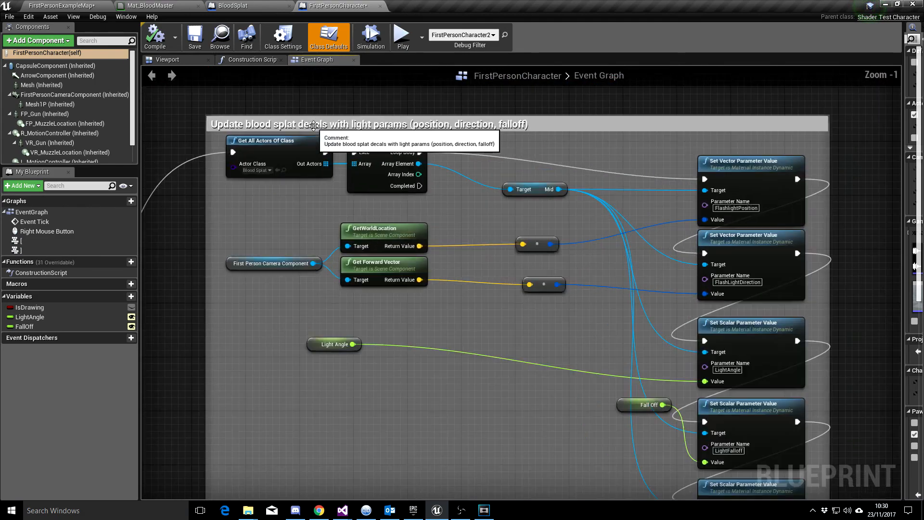
{"action": "scroll", "coordinate": [198, 313], "scroll_direction": "down", "scroll_amount": 2}
{"action": "right_click_drag", "start_coordinate": [193, 351], "coordinate": [188, 300]}
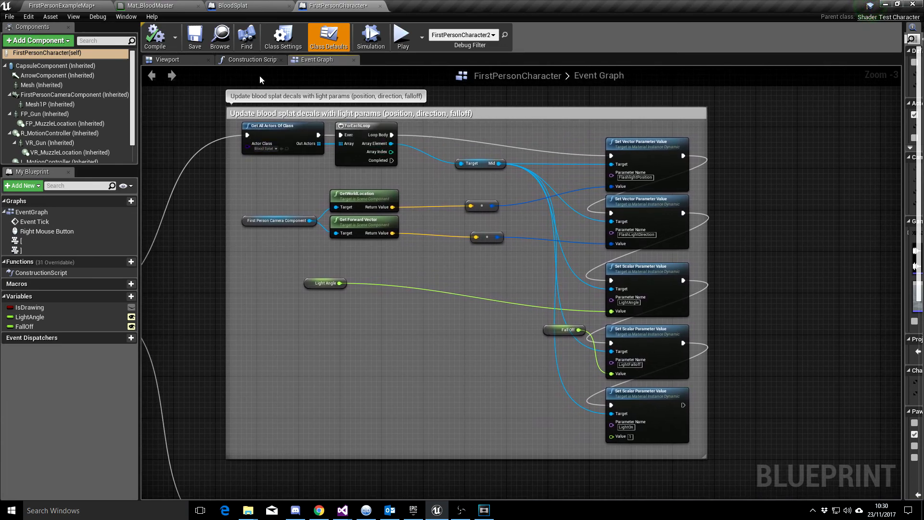
Check BloodSplat's Create Dynamic Material Instance node, and return to the light-parameter nodes in FirstPersonCharacter
{"action": "left_click", "coordinate": [251, 7]}
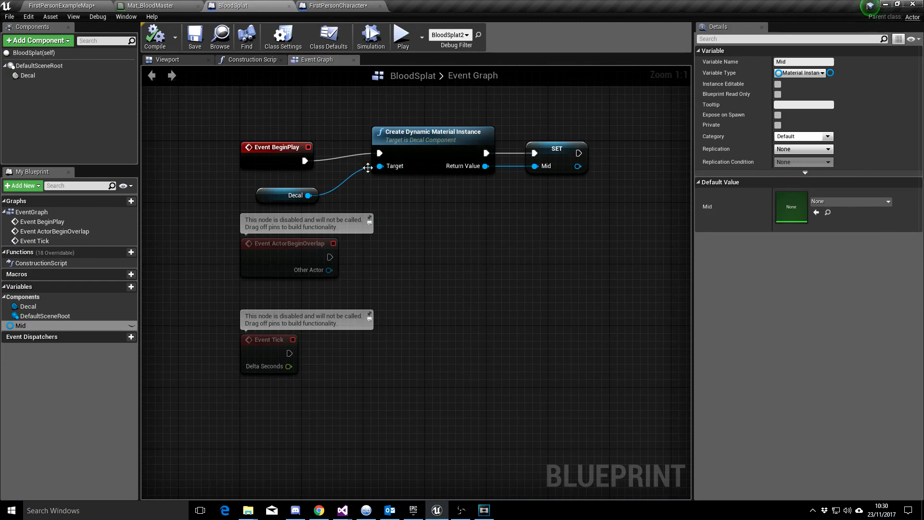
{"action": "left_click", "coordinate": [339, 6]}
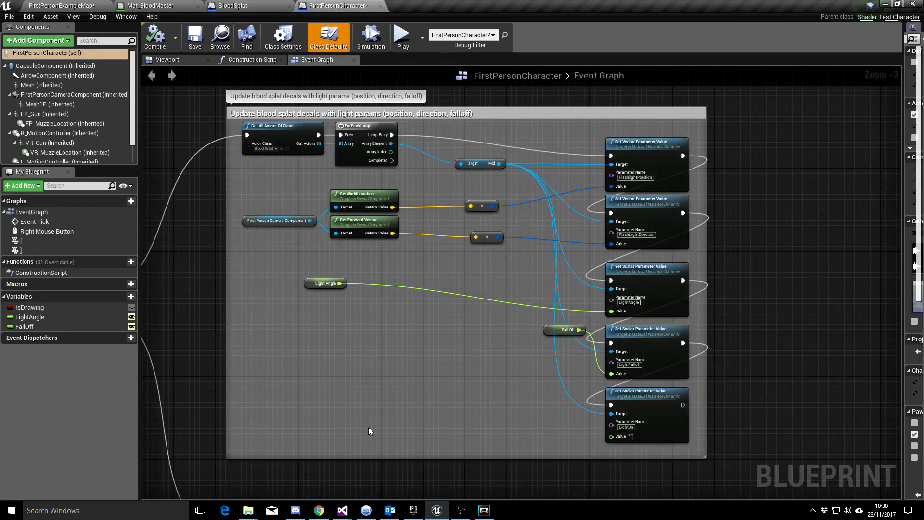
{"action": "mouse_move", "coordinate": [202, 353]}
{"action": "right_mouse_down"}
{"action": "mouse_move", "coordinate": [243, 375]}
{"action": "mouse_move", "coordinate": [195, 358]}
{"action": "right_mouse_up"}
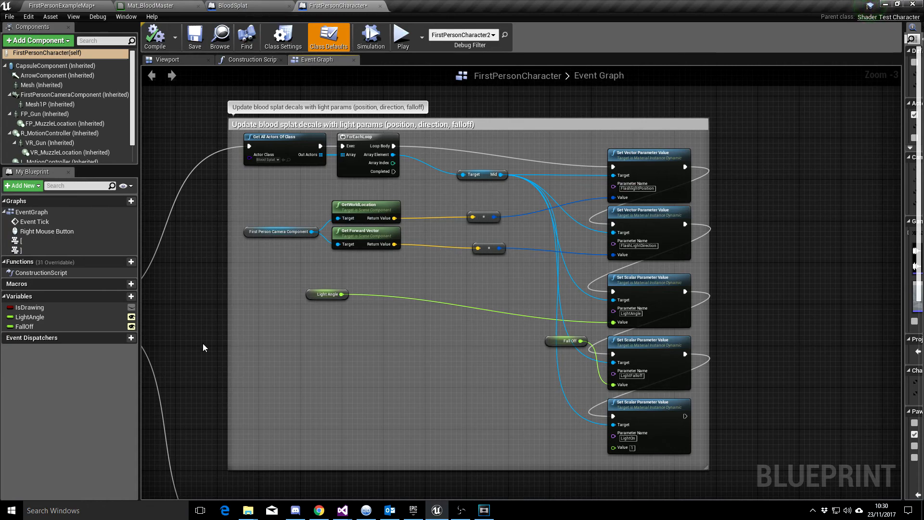
{"action": "right_click_drag", "start_coordinate": [190, 301], "coordinate": [208, 282]}
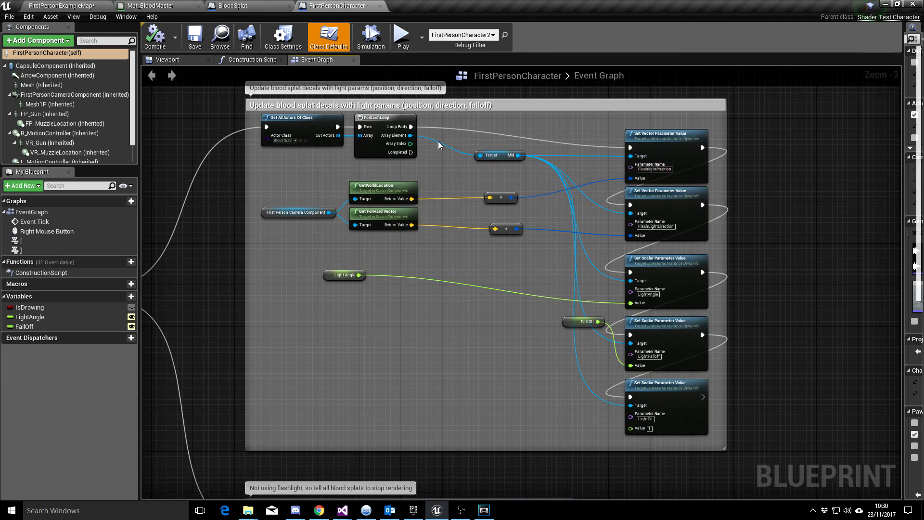
Revisit BloodSplat's Event Graph and open the Mat_BloodMaster material graph at the DecalColour parameter
{"action": "left_click", "coordinate": [241, 5]}
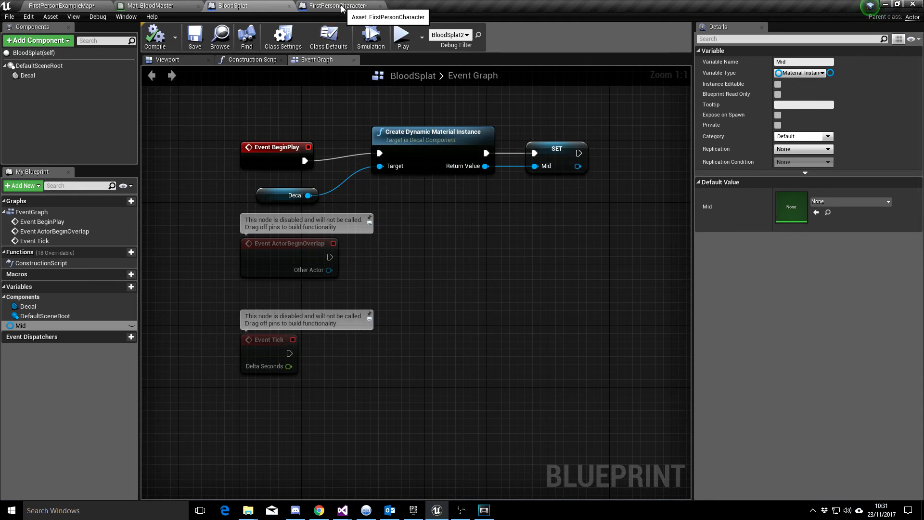
{"action": "left_click", "coordinate": [153, 6]}
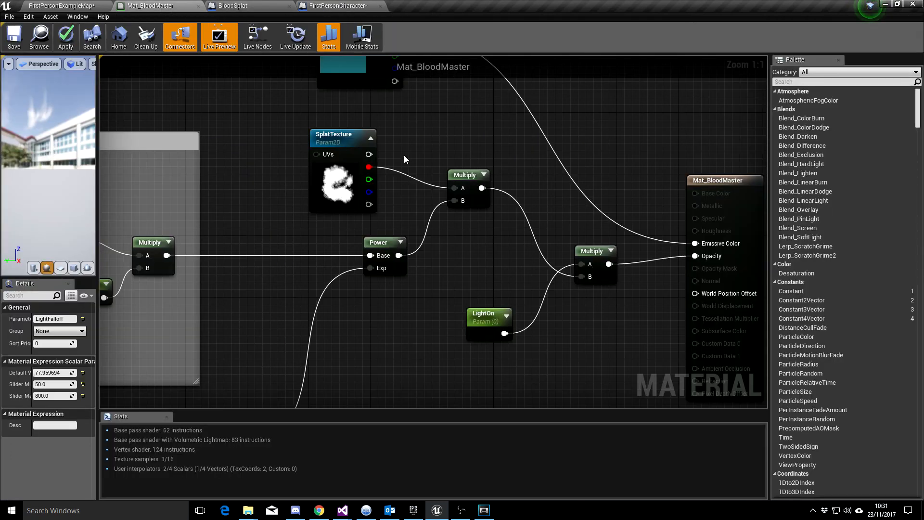
{"action": "right_click_drag", "start_coordinate": [406, 119], "coordinate": [447, 276]}
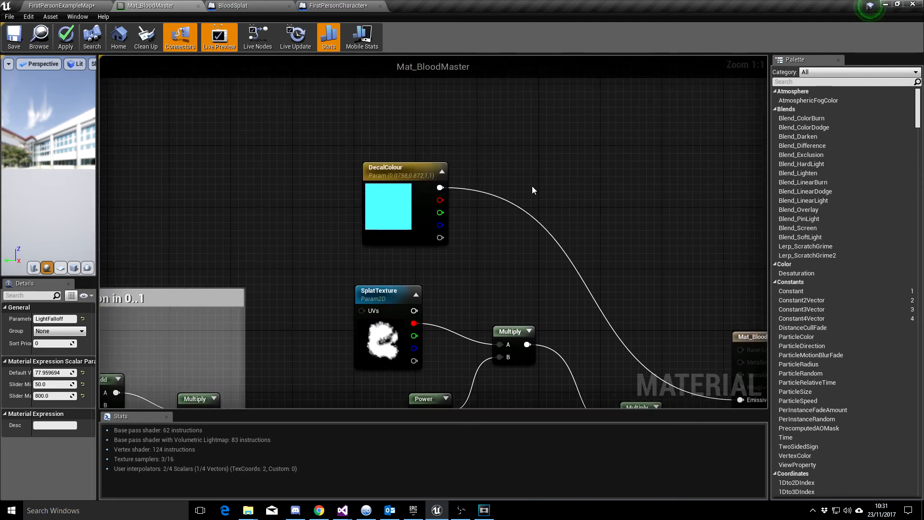
Add a Constant4Vector node beside DecalColour, show its Convert to Parameter option without applying it, and delete the node
{"action": "right_click_drag", "start_coordinate": [568, 148], "coordinate": [569, 150]}
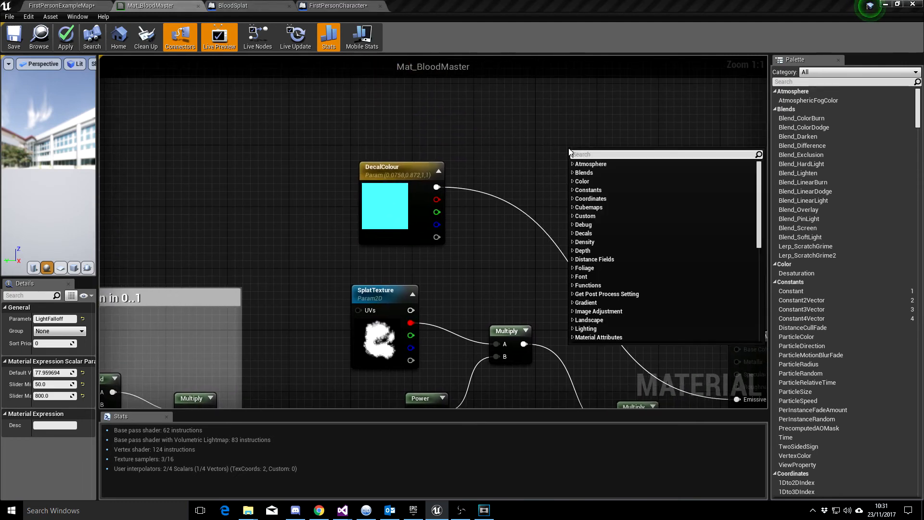
{"action": "left_click", "coordinate": [547, 114]}
{"action": "left_click", "coordinate": [578, 157]}
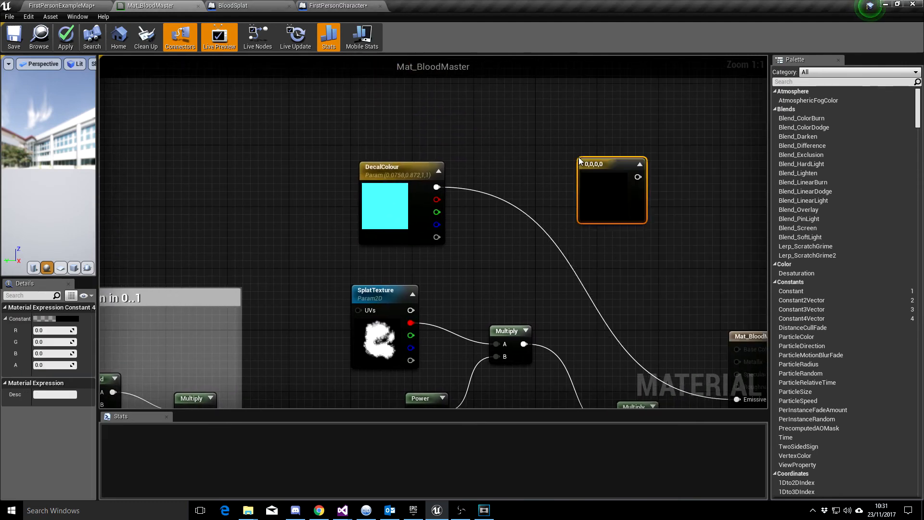
{"action": "right_click", "coordinate": [615, 168]}
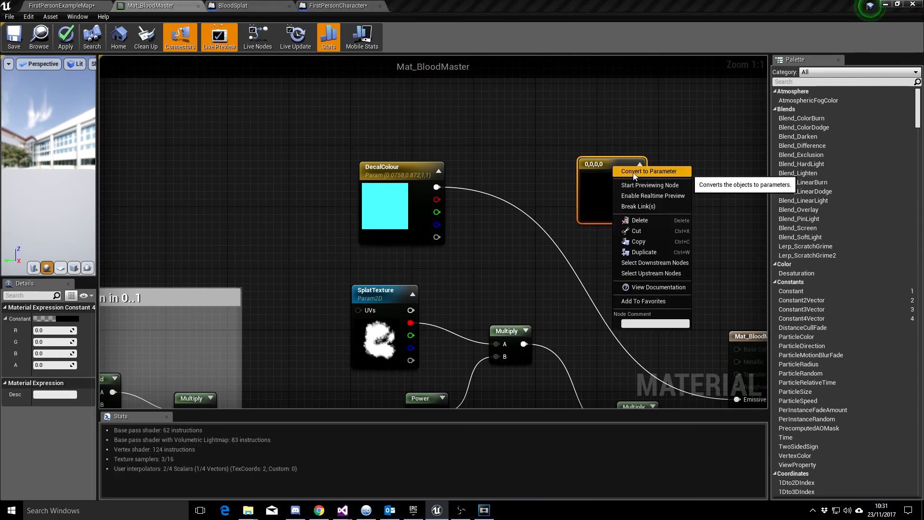
{"action": "left_click", "coordinate": [550, 202]}
{"action": "left_click", "coordinate": [580, 178]}
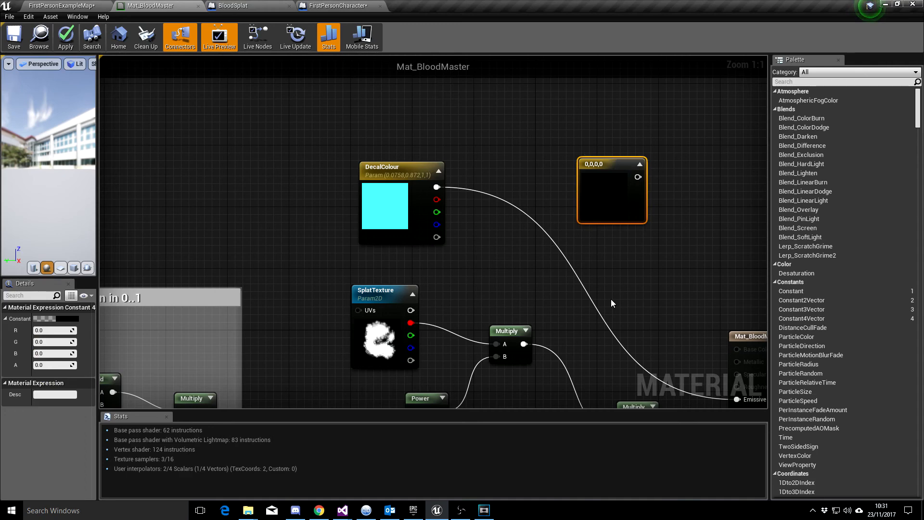
{"action": "key", "text": "Delete"}
Examine how DecalColour, SplatTexture, the Power result and LightOn feed the material's Emissive Color and Opacity
{"action": "right_click_drag", "start_coordinate": [493, 295], "coordinate": [397, 137]}
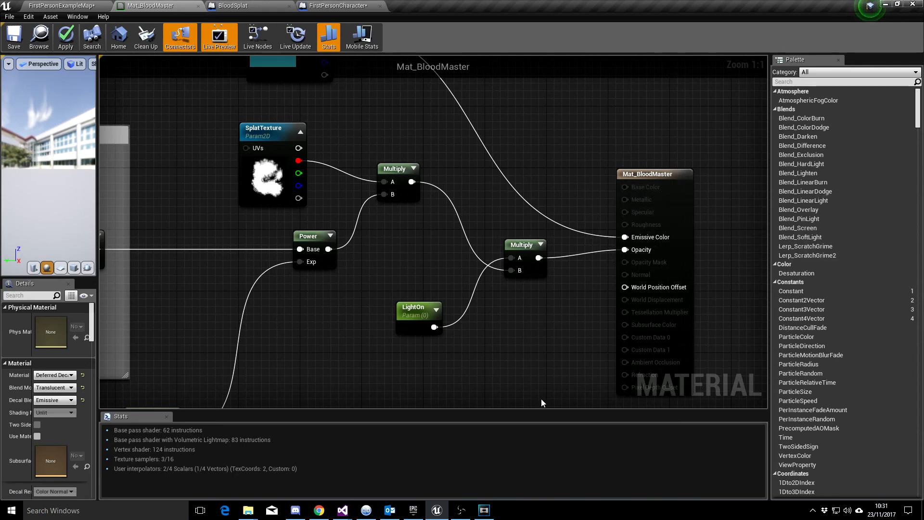
{"action": "scroll", "coordinate": [481, 344], "scroll_direction": "down", "scroll_amount": 2}
{"action": "scroll", "coordinate": [496, 347], "scroll_direction": "up", "scroll_amount": 2}
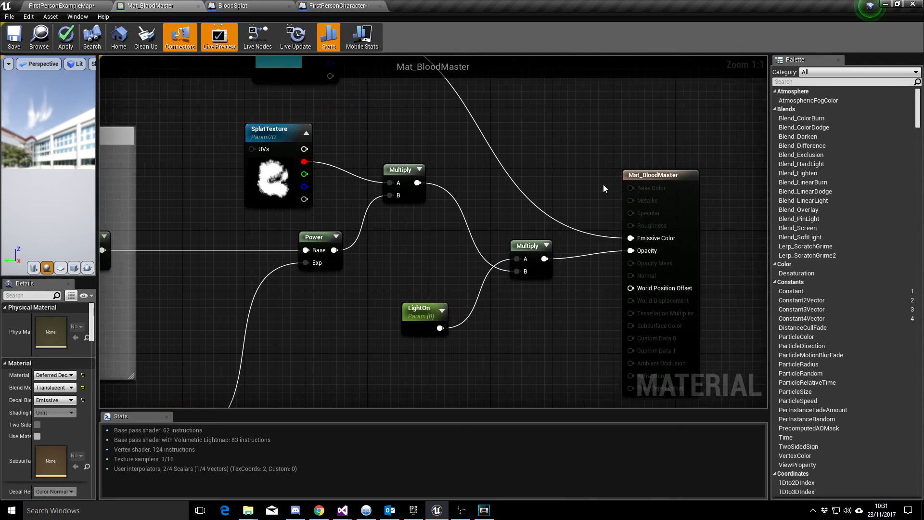
{"action": "scroll", "coordinate": [507, 323], "scroll_direction": "down", "scroll_amount": 3}
{"action": "right_click_drag", "start_coordinate": [480, 172], "coordinate": [609, 158]}
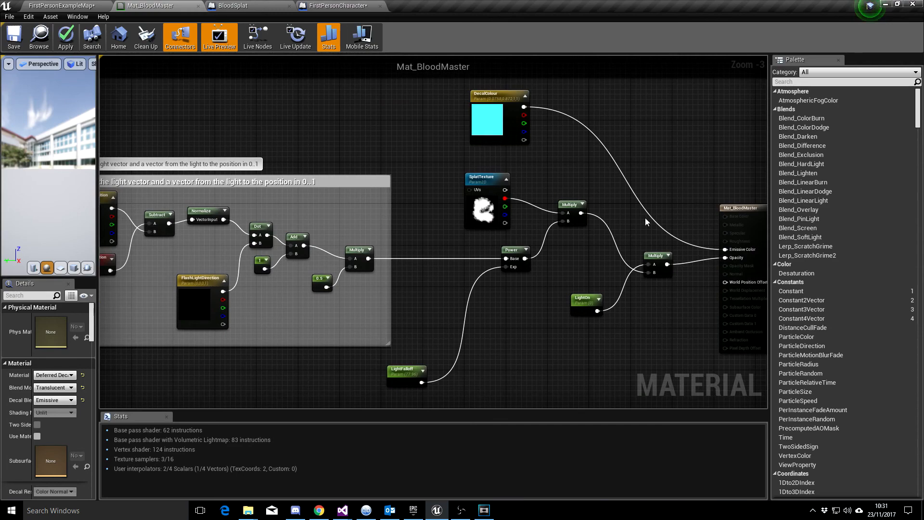
Examine the node group computing the angle between the light vector and the light-to-position vector, through to its final Multiply
{"action": "right_click_drag", "start_coordinate": [489, 341], "coordinate": [625, 340]}
{"action": "scroll", "coordinate": [366, 298], "scroll_direction": "up", "scroll_amount": 3}
{"action": "right_click_drag", "start_coordinate": [268, 305], "coordinate": [366, 325]}
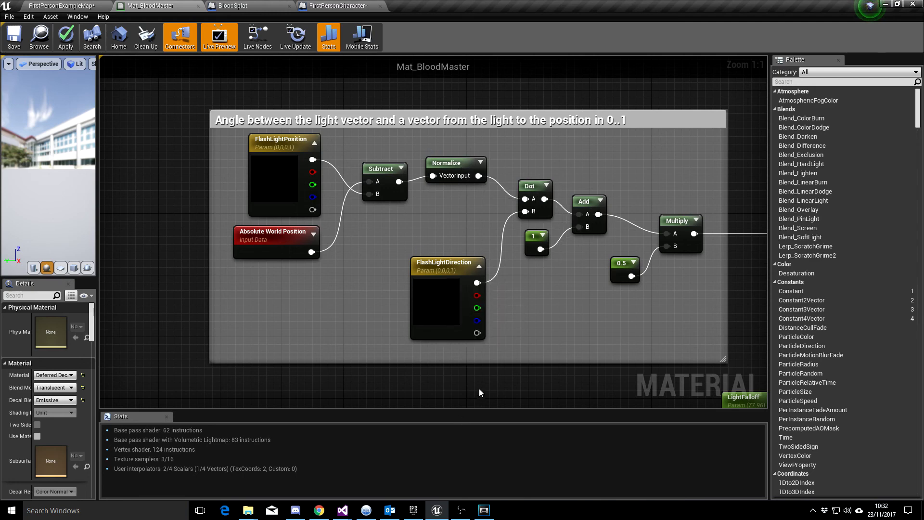
{"action": "right_click_drag", "start_coordinate": [639, 361], "coordinate": [496, 360]}
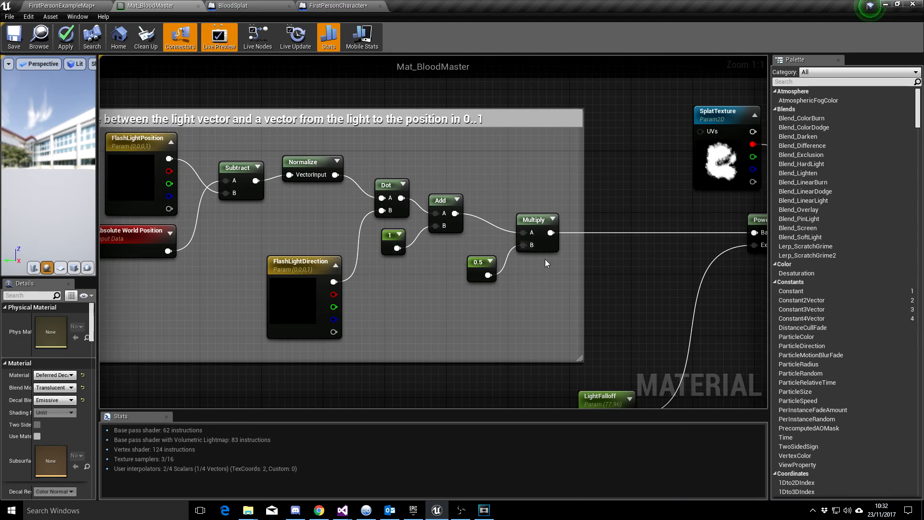
Examine how the angle result and LightFalloff feed Power, which multiplies with SplatTexture and LightOn into Opacity, alongside DecalColour into Emissive Color
{"action": "right_click_drag", "start_coordinate": [548, 263], "coordinate": [426, 282]}
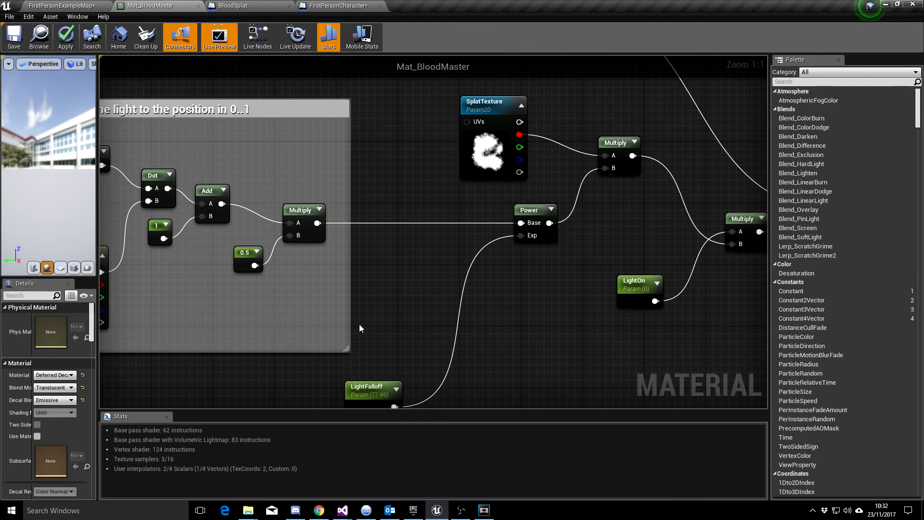
{"action": "right_click_drag", "start_coordinate": [359, 324], "coordinate": [344, 291]}
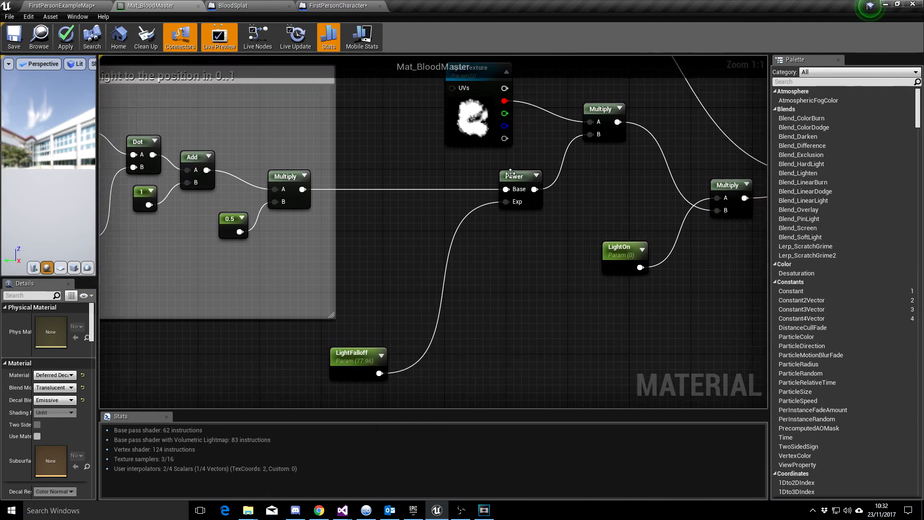
{"action": "right_click_drag", "start_coordinate": [517, 284], "coordinate": [432, 380]}
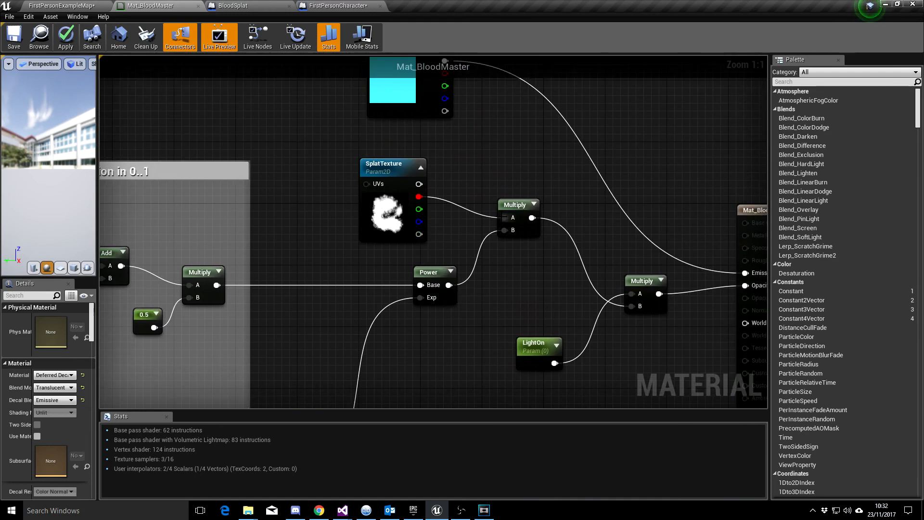
{"action": "right_click_drag", "start_coordinate": [558, 292], "coordinate": [460, 283]}
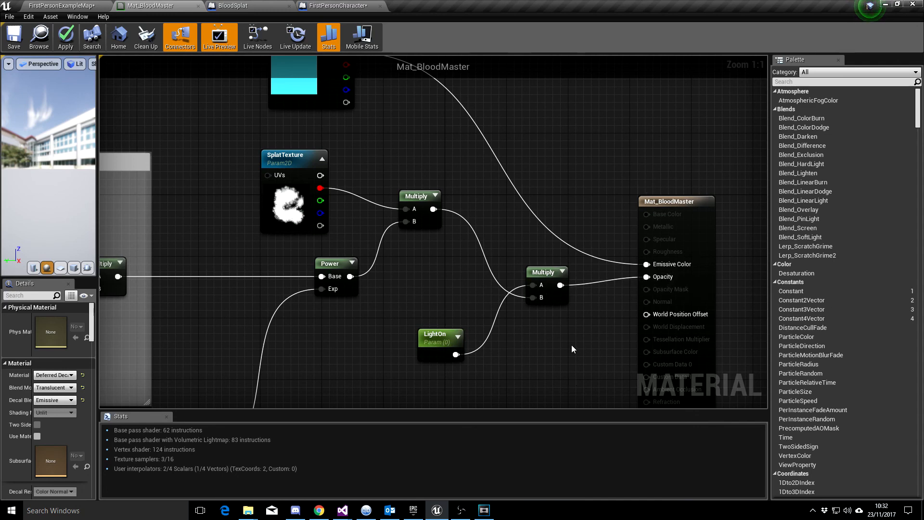
{"action": "right_click_drag", "start_coordinate": [631, 209], "coordinate": [662, 292]}
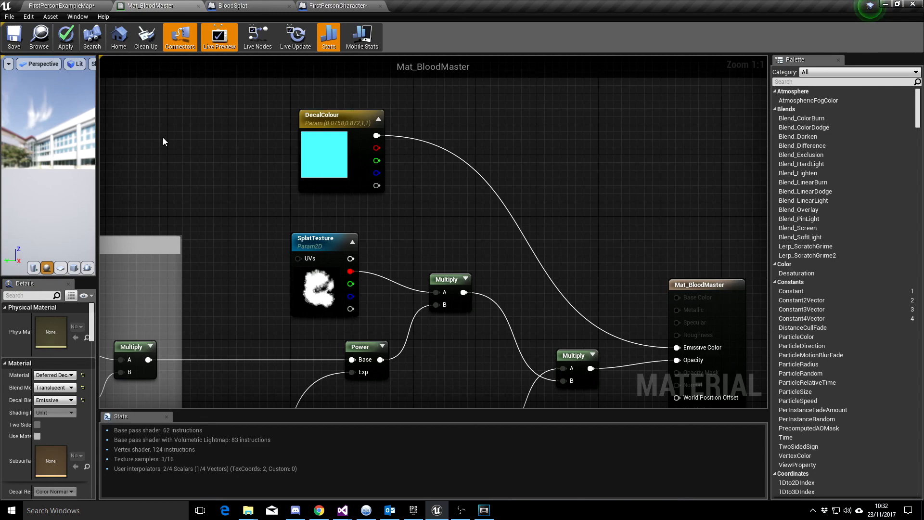
Play FirstPersonExampleMap, shine the flashlight over the floor near the template text to reveal the blood splats, and end the play session
{"action": "left_click", "coordinate": [69, 7]}
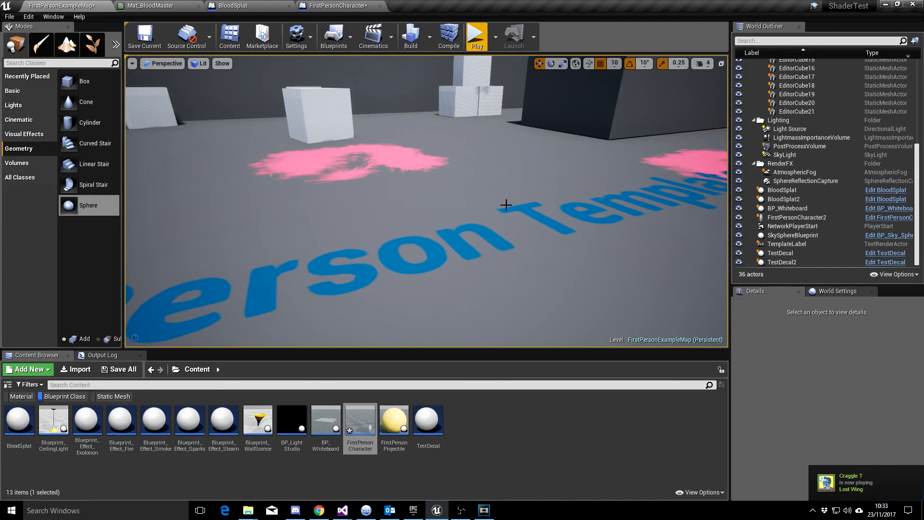
{"action": "mouse_move", "coordinate": [505, 205]}
{"action": "right_mouse_down"}
{"action": "mouse_move", "coordinate": [445, 224]}
{"action": "mouse_move", "coordinate": [484, 225]}
{"action": "mouse_move", "coordinate": [503, 201]}
{"action": "mouse_move", "coordinate": [503, 220]}
{"action": "mouse_move", "coordinate": [498, 214]}
{"action": "right_mouse_up"}
{"action": "key", "text": "s"}
{"action": "key", "text": "w"}
{"action": "left_click", "coordinate": [477, 36]}
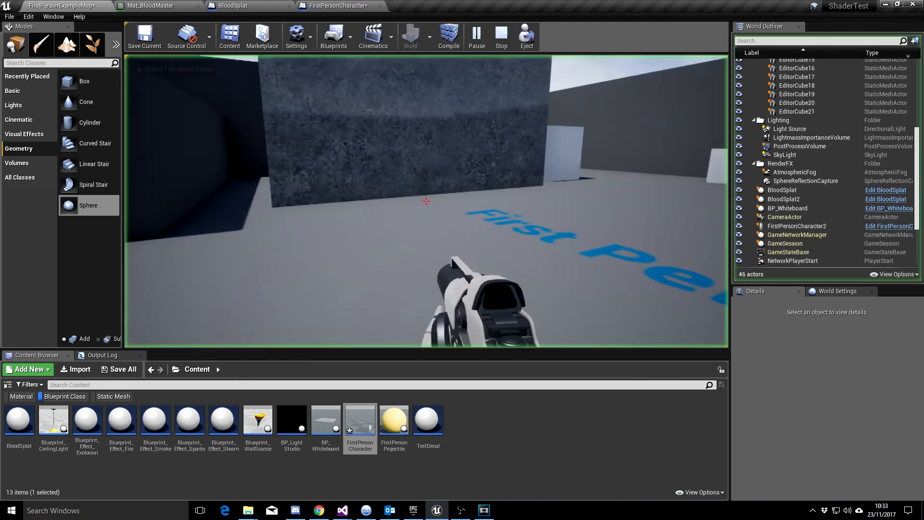
{"action": "left_click", "coordinate": [426, 201]}
{"action": "left_click", "coordinate": [426, 200]}
{"action": "left_click", "coordinate": [426, 201]}
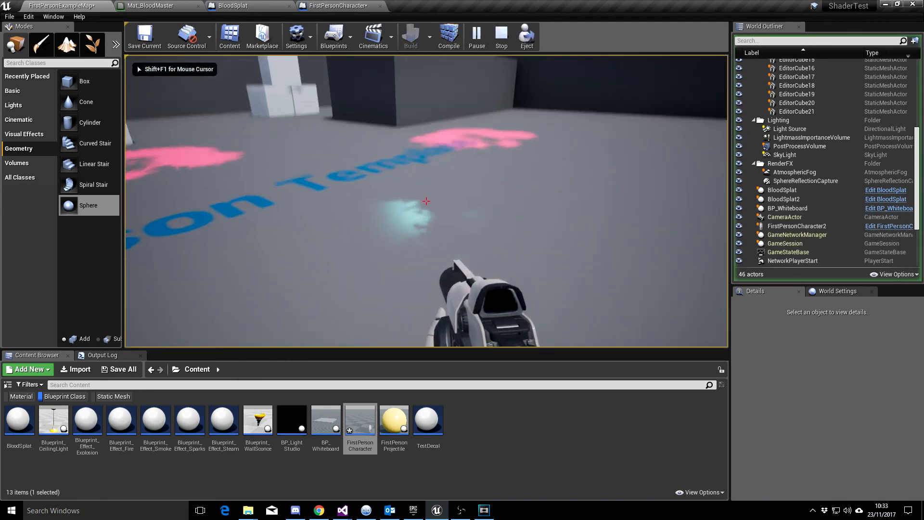
{"action": "left_click", "coordinate": [426, 200]}
{"action": "left_click", "coordinate": [426, 201]}
{"action": "left_click", "coordinate": [426, 201]}
{"action": "left_click", "coordinate": [426, 201]}
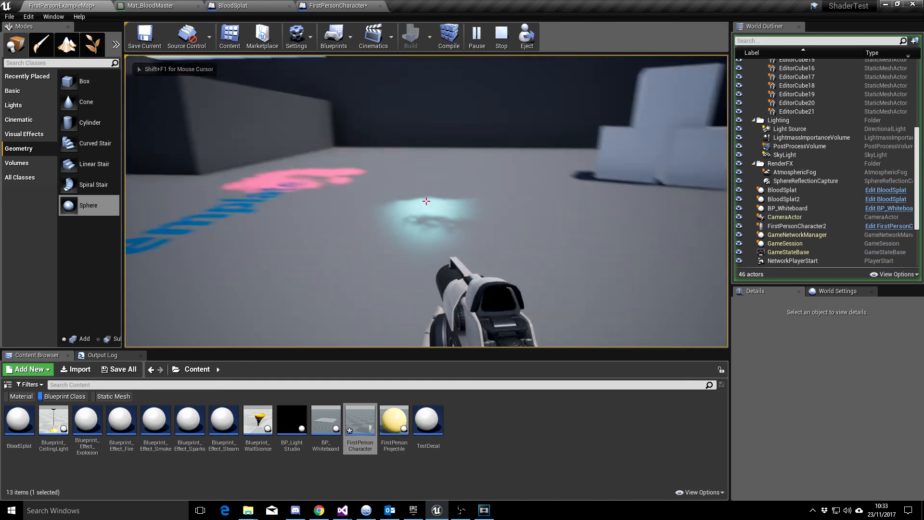
{"action": "left_click", "coordinate": [426, 201]}
{"action": "left_click", "coordinate": [426, 201]}
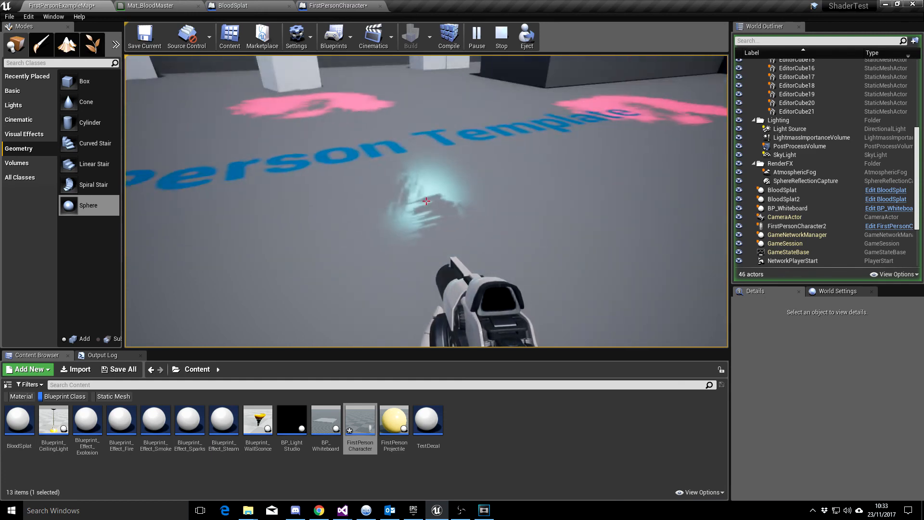
{"action": "key", "text": "Escape"}
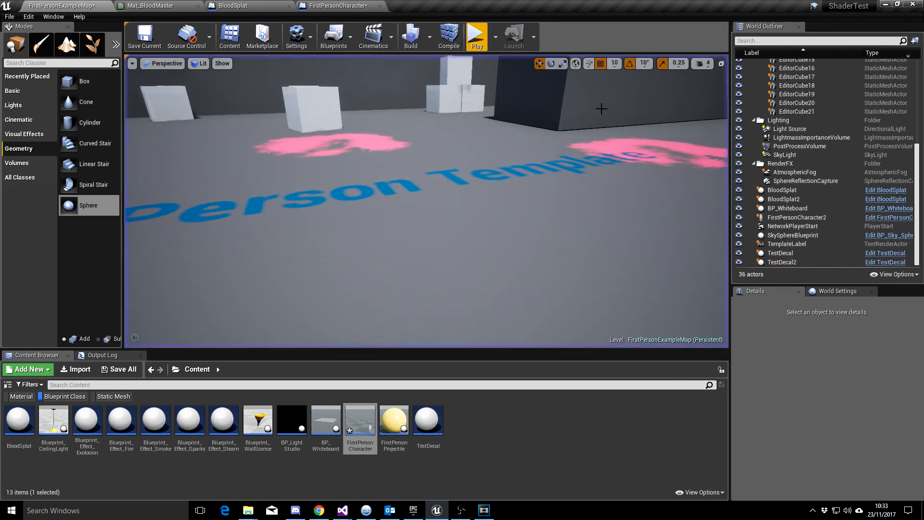
Revisit FirstPersonCharacter's Event Graph at the bracket-key events that adjust the Fall Off variable by 100 and -100
{"action": "left_click", "coordinate": [346, 8]}
{"action": "right_click_drag", "start_coordinate": [262, 165], "coordinate": [354, 250]}
{"action": "scroll", "coordinate": [313, 244], "scroll_direction": "up", "scroll_amount": 3}
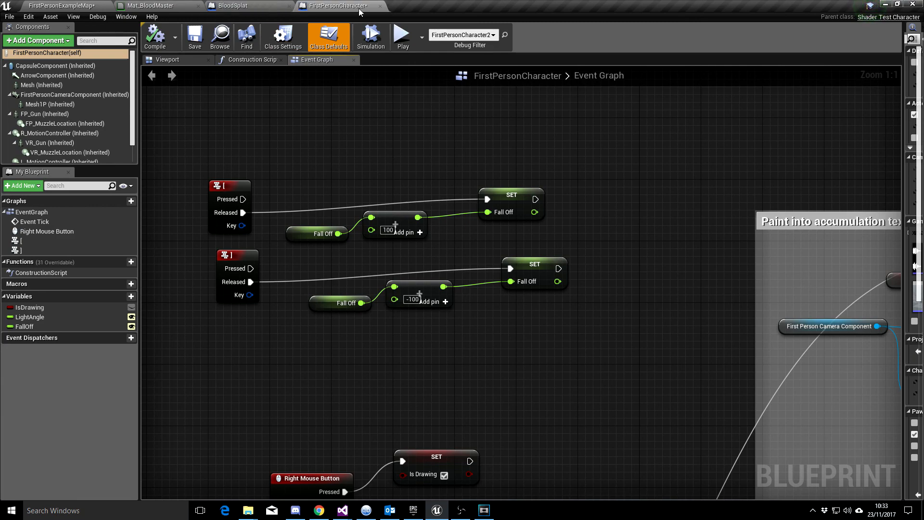
Play FirstPersonExampleMap again, paint see-through holes into the large textured wall, inspect them from near and far, and end the play session
{"action": "left_click", "coordinate": [59, 5]}
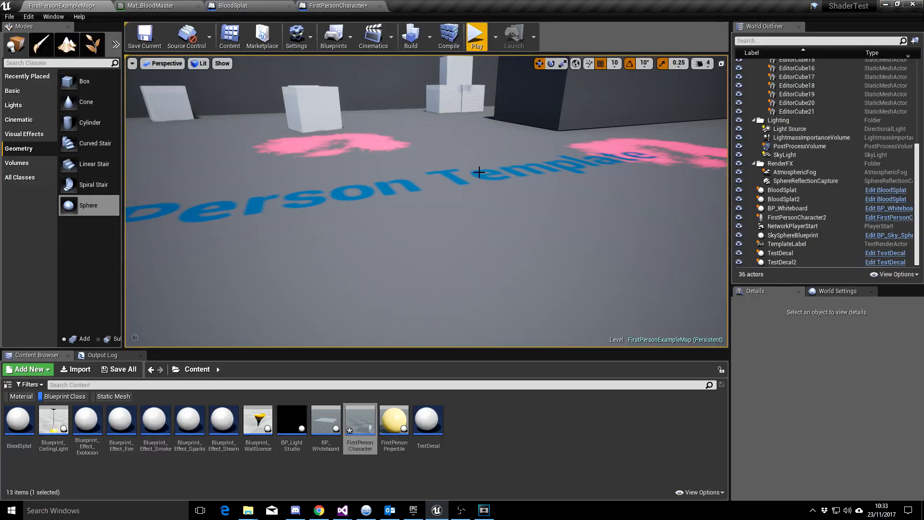
{"action": "right_click_drag", "start_coordinate": [424, 177], "coordinate": [297, 153]}
{"action": "left_click", "coordinate": [476, 47]}
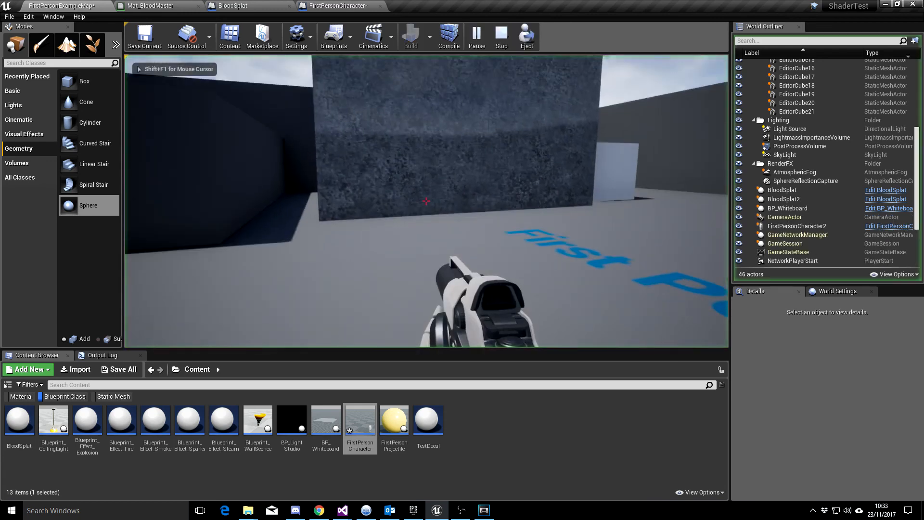
{"action": "left_click_drag", "start_coordinate": [426, 201], "coordinate": [426, 201]}
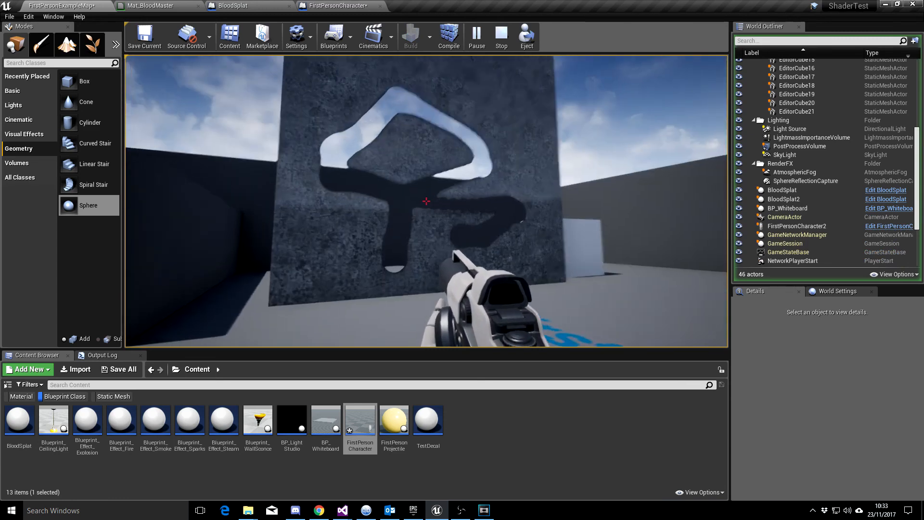
{"action": "left_click_drag", "start_coordinate": [426, 201], "coordinate": [426, 201]}
{"action": "key", "text": "w"}
{"action": "key", "text": "s"}
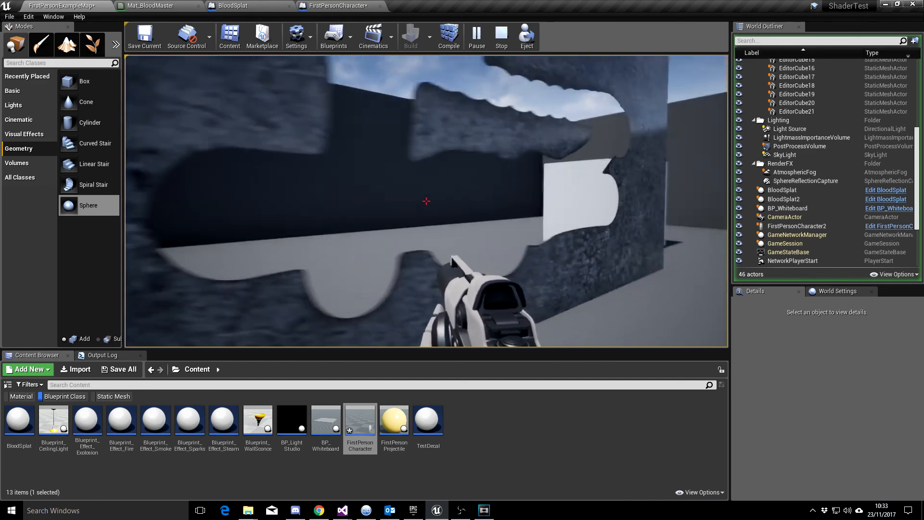
{"action": "key", "text": "w"}
{"action": "key", "text": "s"}
{"action": "key", "text": "s"}
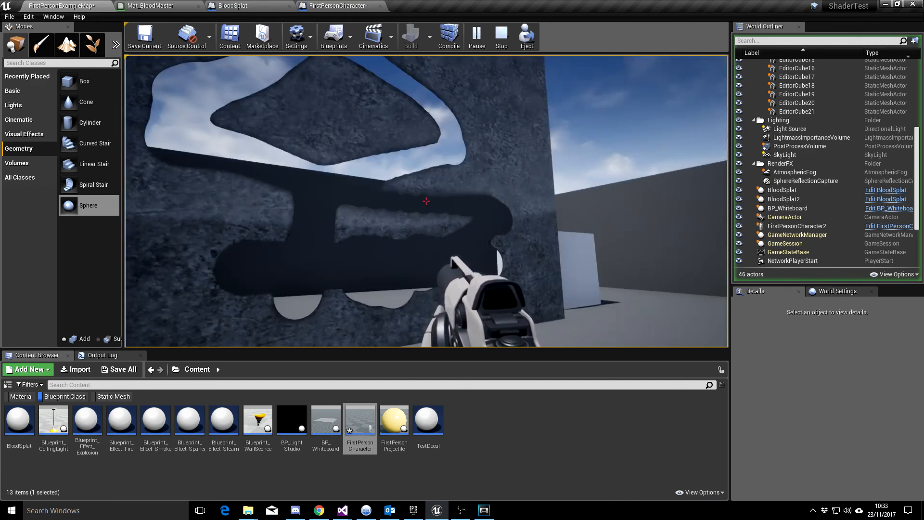
{"action": "key", "text": "Escape"}
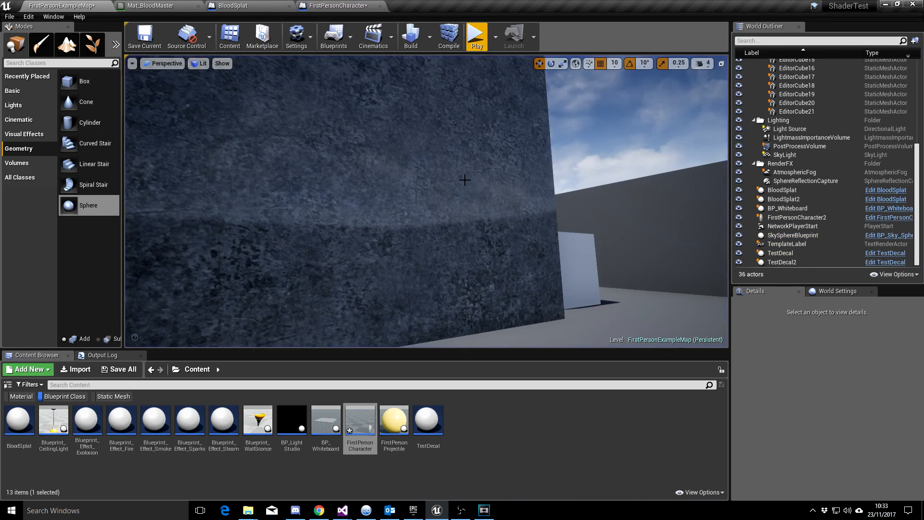